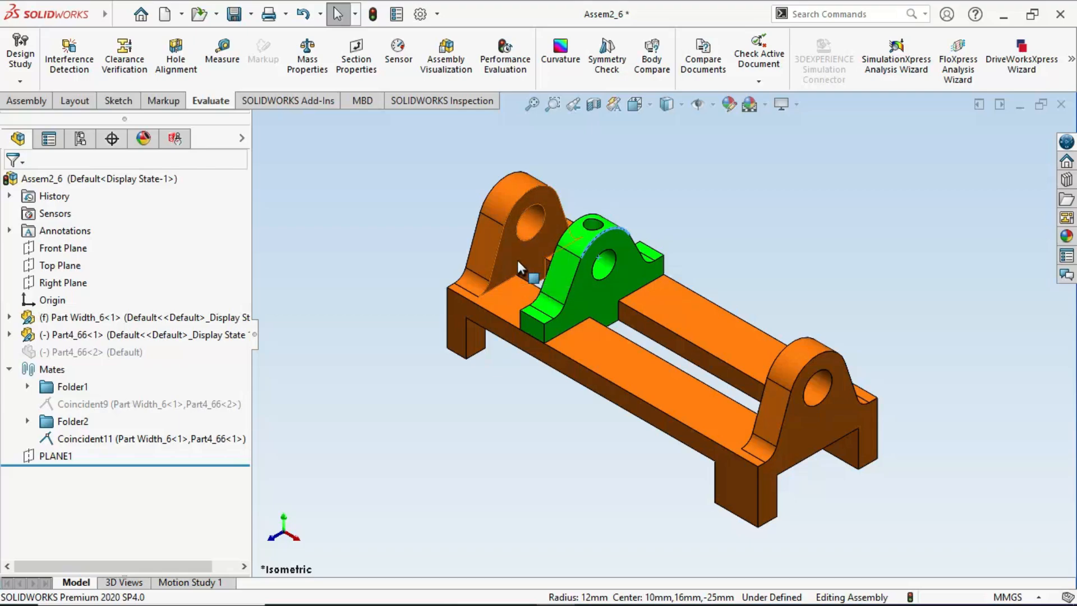
- Slide the green bracket along the base's slot toward the middle and restore the isometric view
left_click(517, 259)
middle_click_drag(620, 345, 584, 287)
left_click(815, 350)
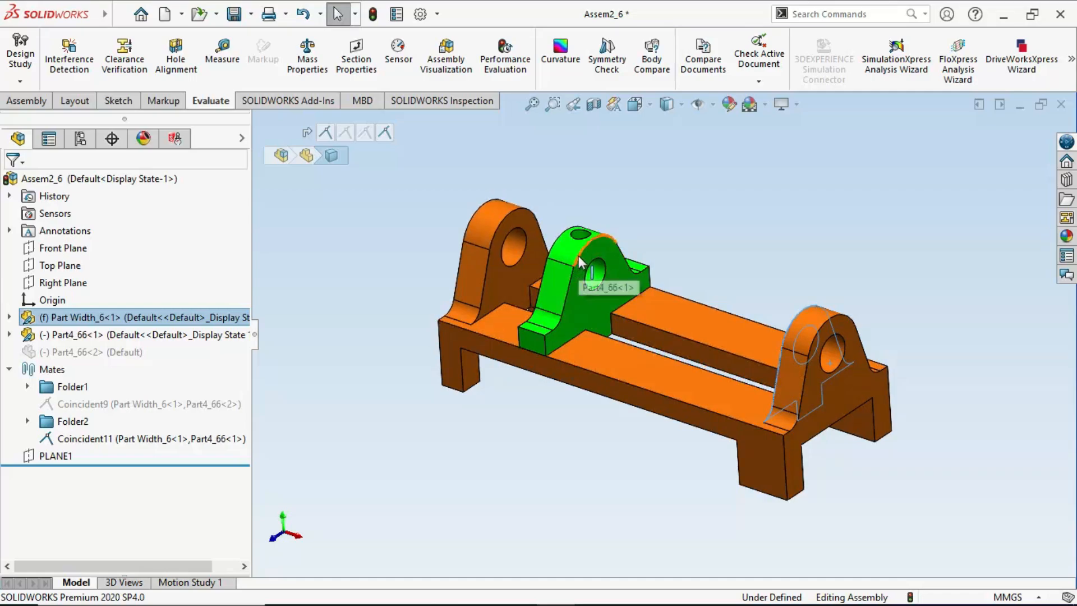
left_click_drag(583, 287, 652, 299)
key("space")
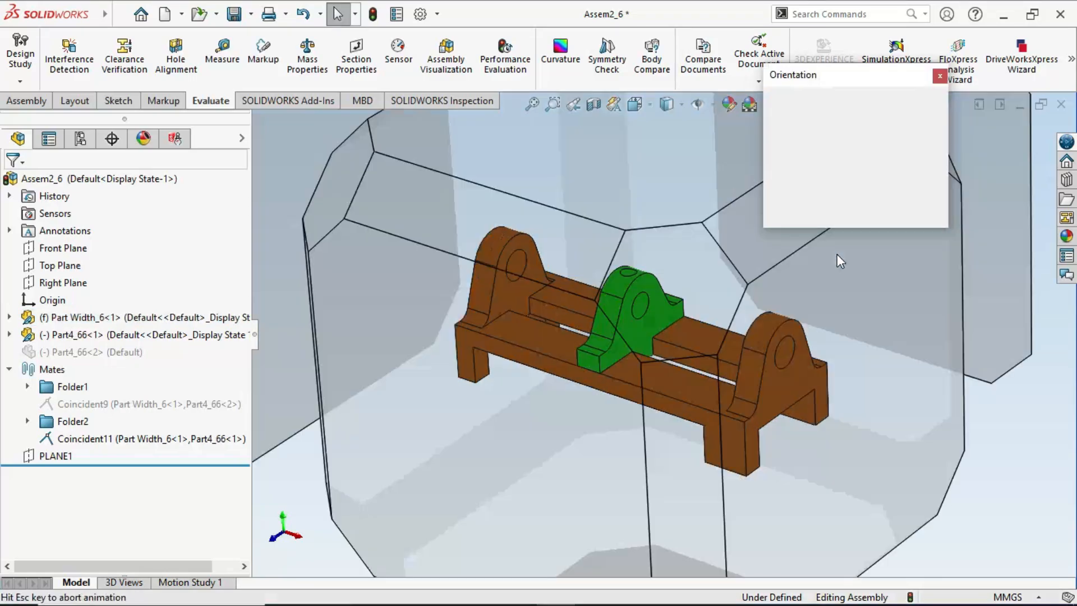
left_click(920, 148)
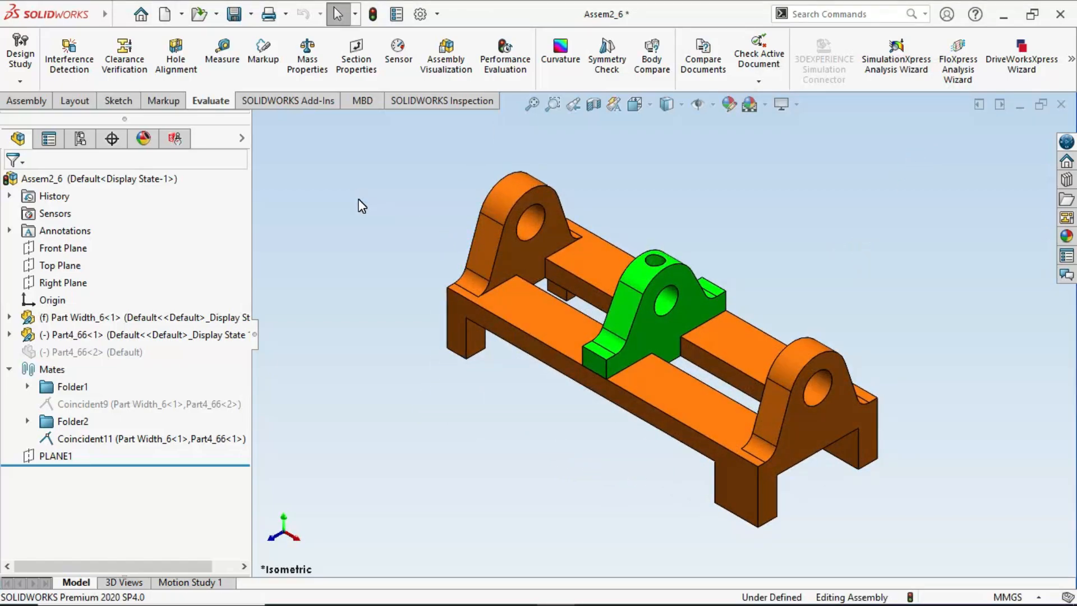
left_click(34, 103)
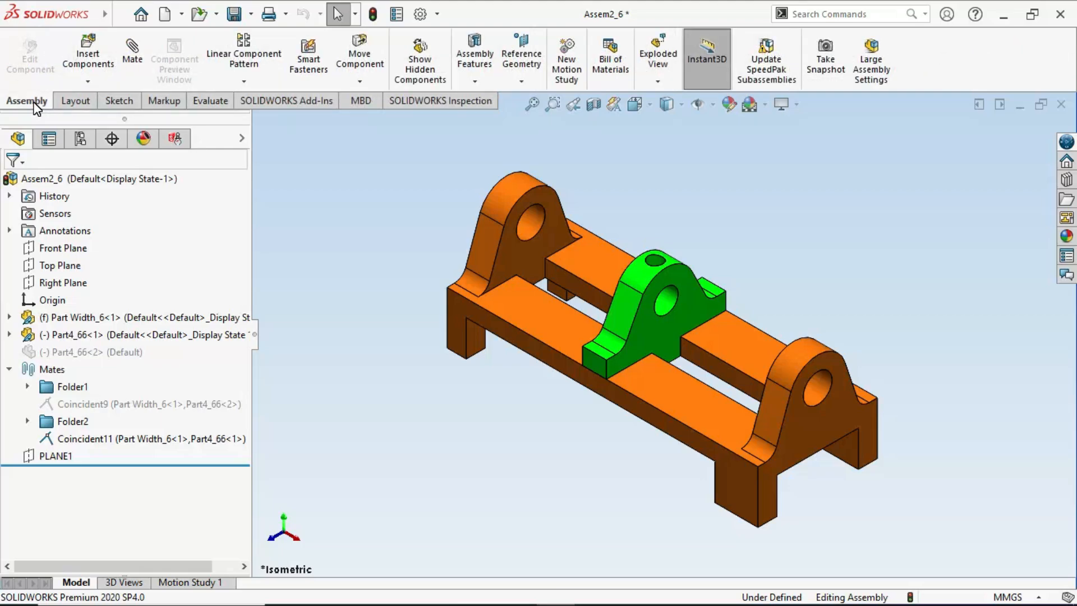
left_click(133, 64)
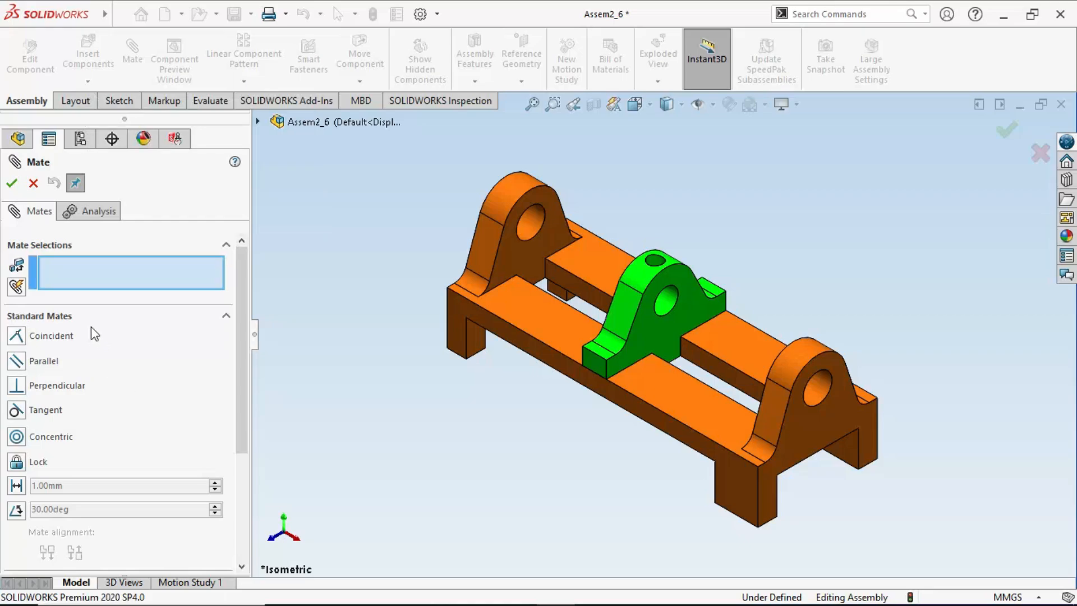
left_click(94, 323)
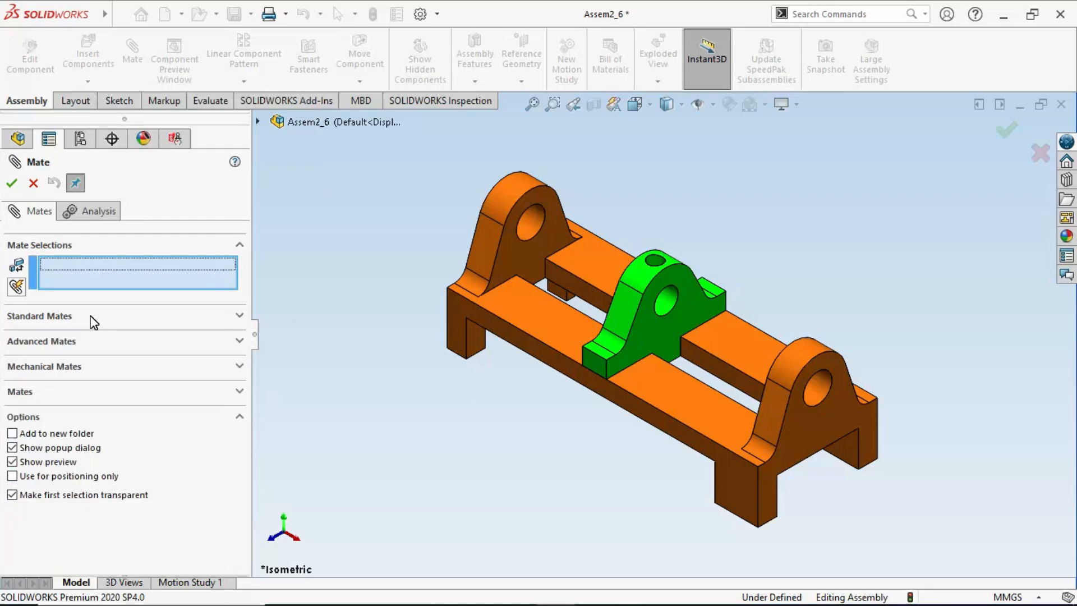
left_click(62, 344)
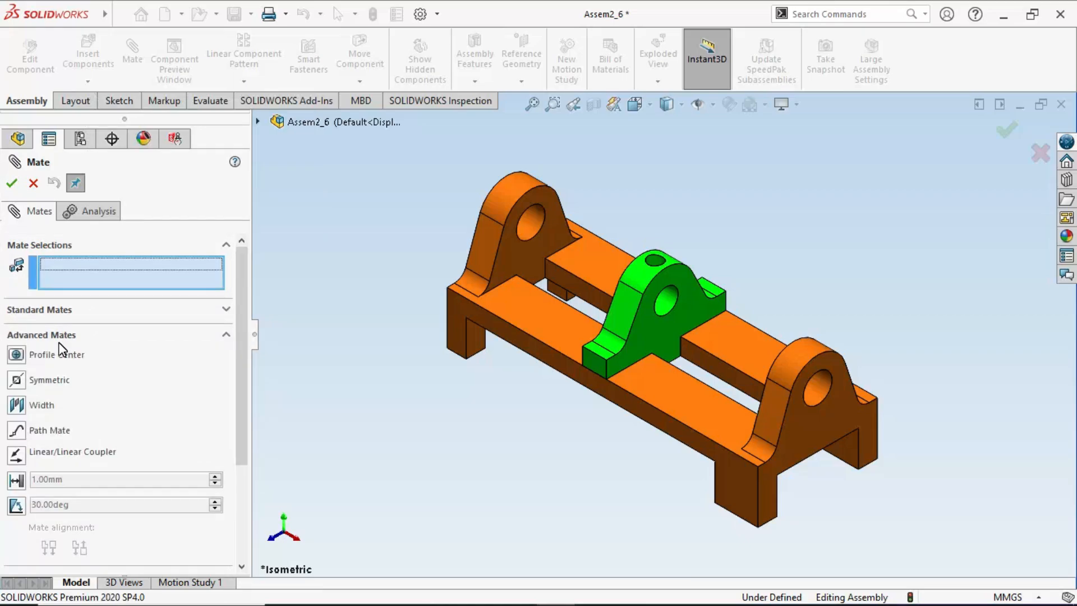
left_click(17, 404)
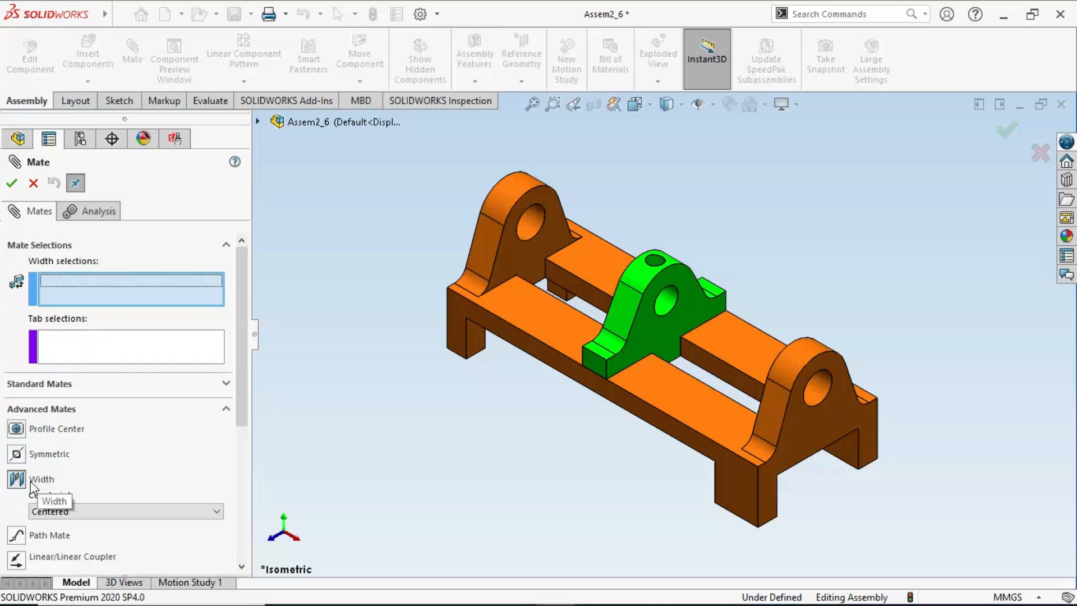
left_click(92, 512)
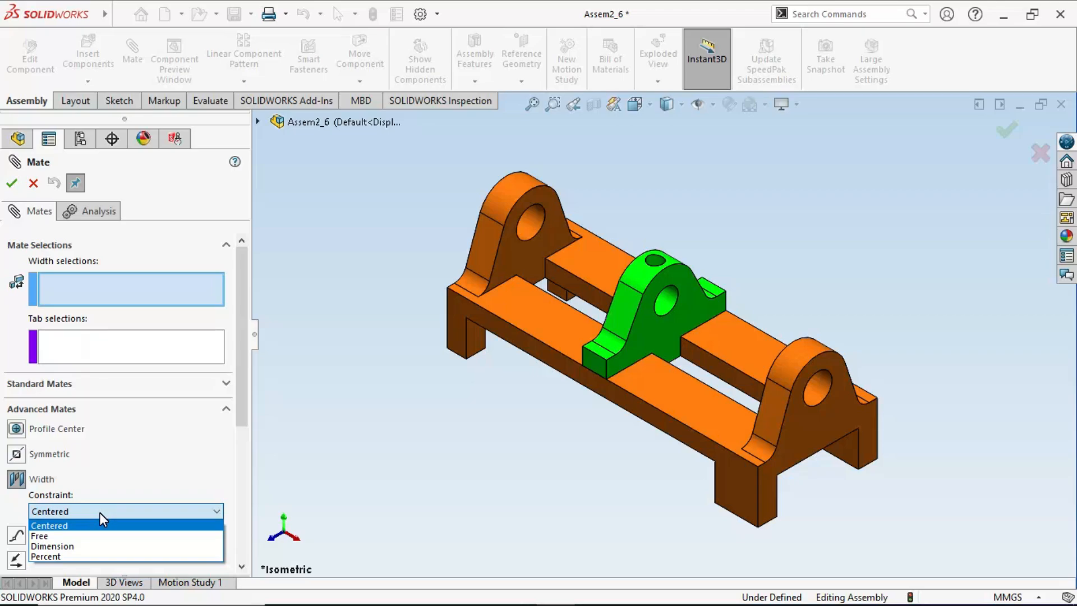
left_click(67, 527)
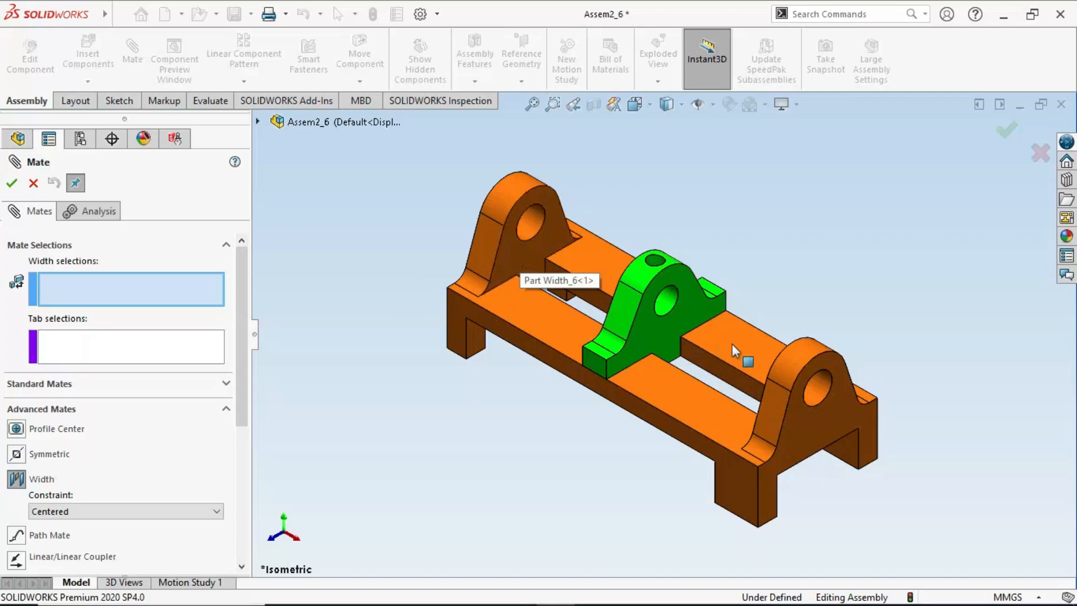
middle_click_drag(759, 356, 833, 356)
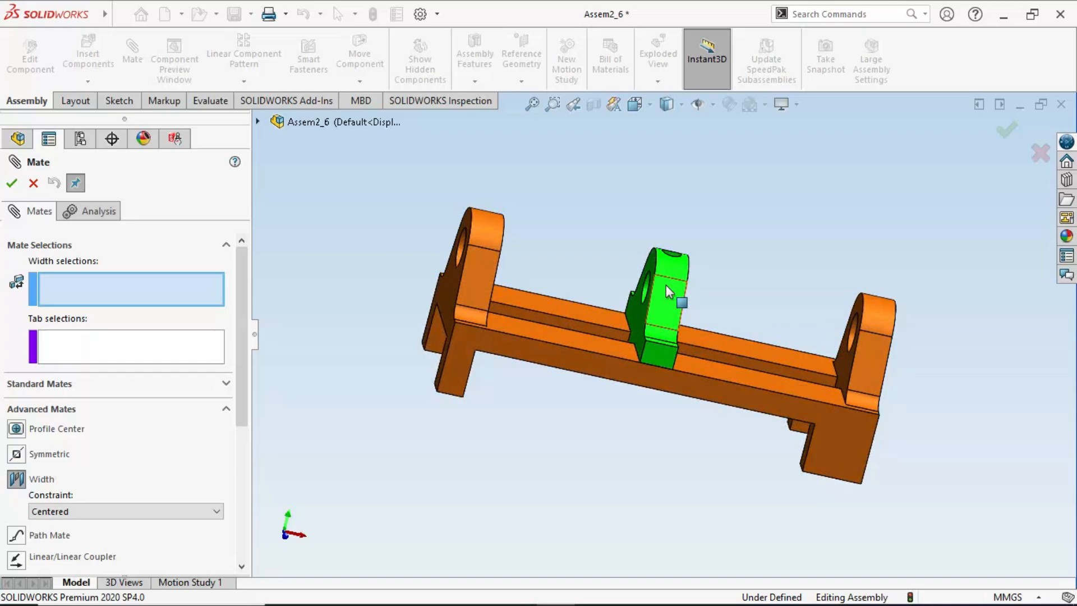
middle_click_drag(668, 292, 740, 311)
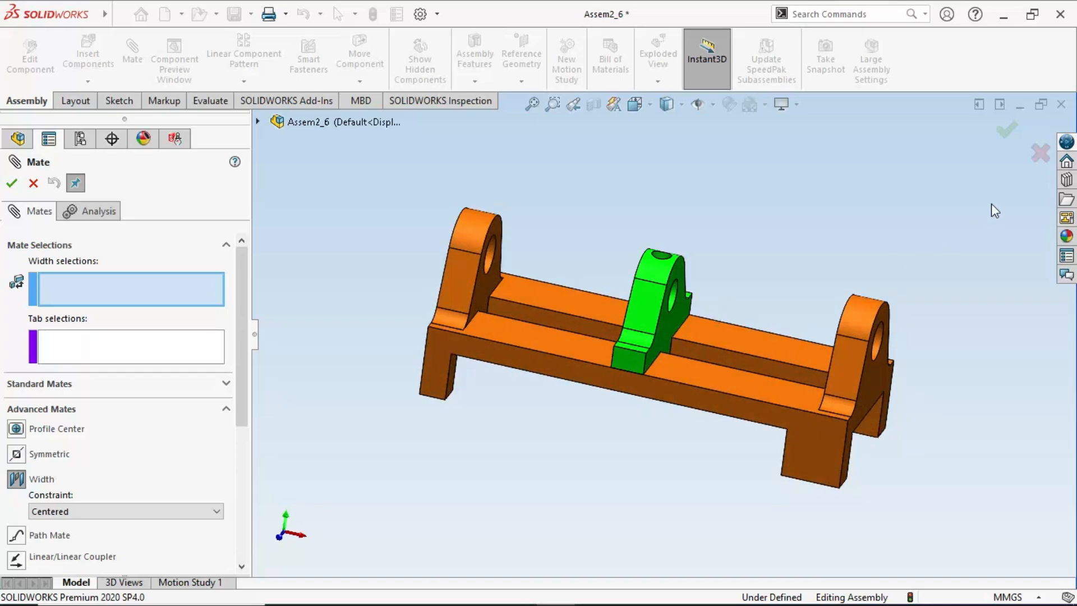
left_click(1040, 153)
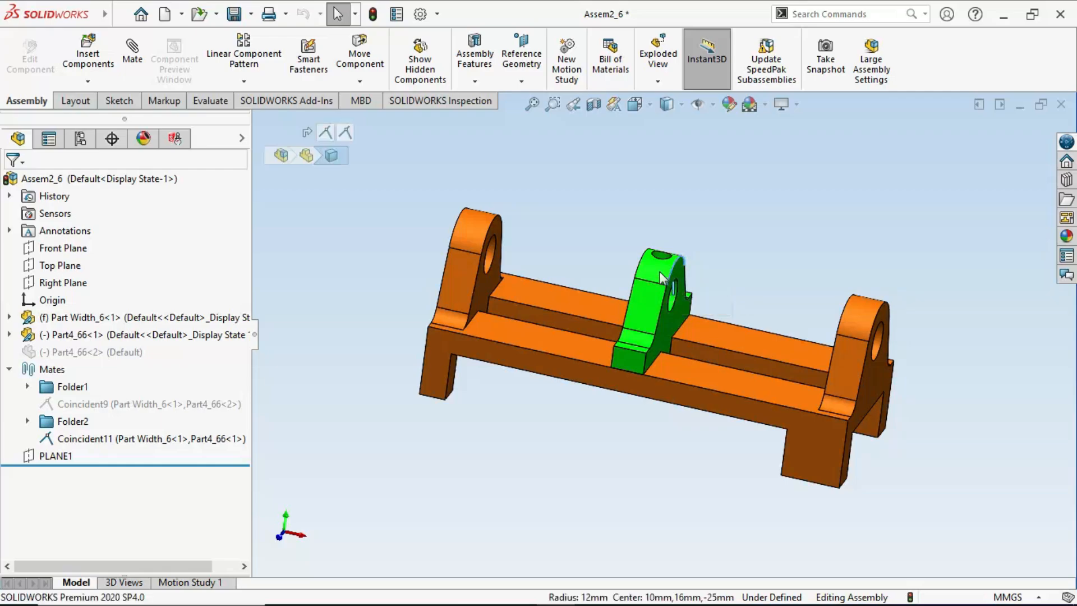
- Start a Width mate with the Centered constraint, using the inner faces of the base's two end uprights as width selections
left_click_drag(658, 271, 591, 258)
middle_click_drag(645, 297, 634, 321)
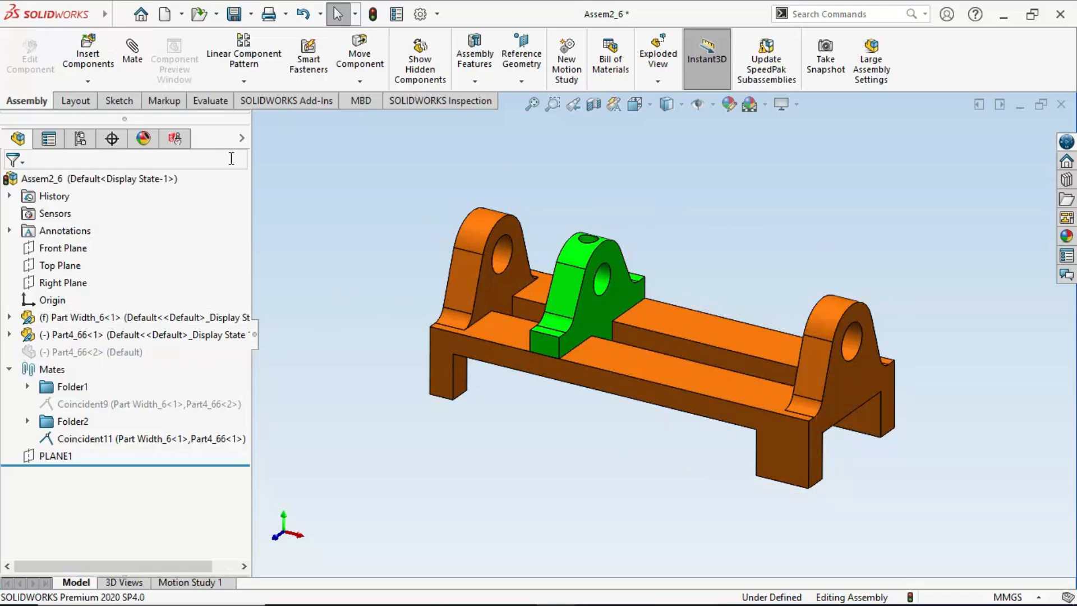
left_click(134, 73)
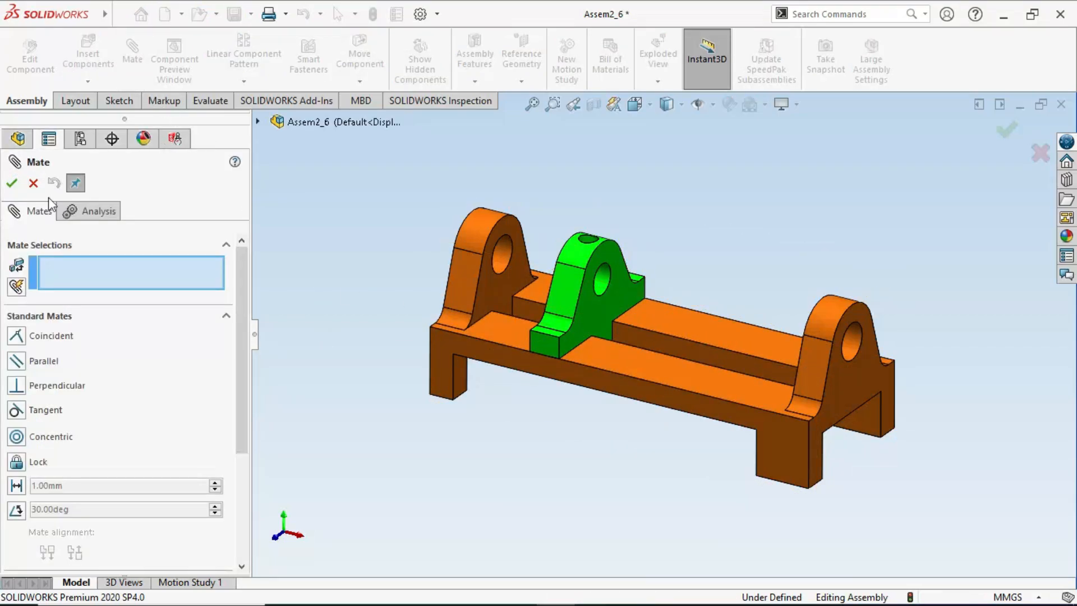
left_click(67, 317)
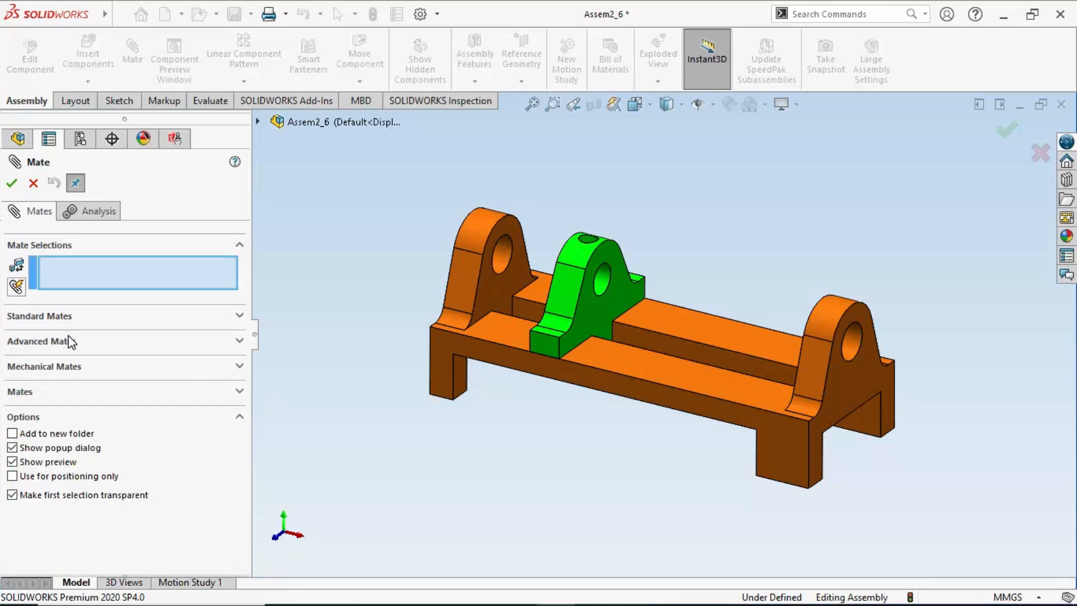
left_click(57, 341)
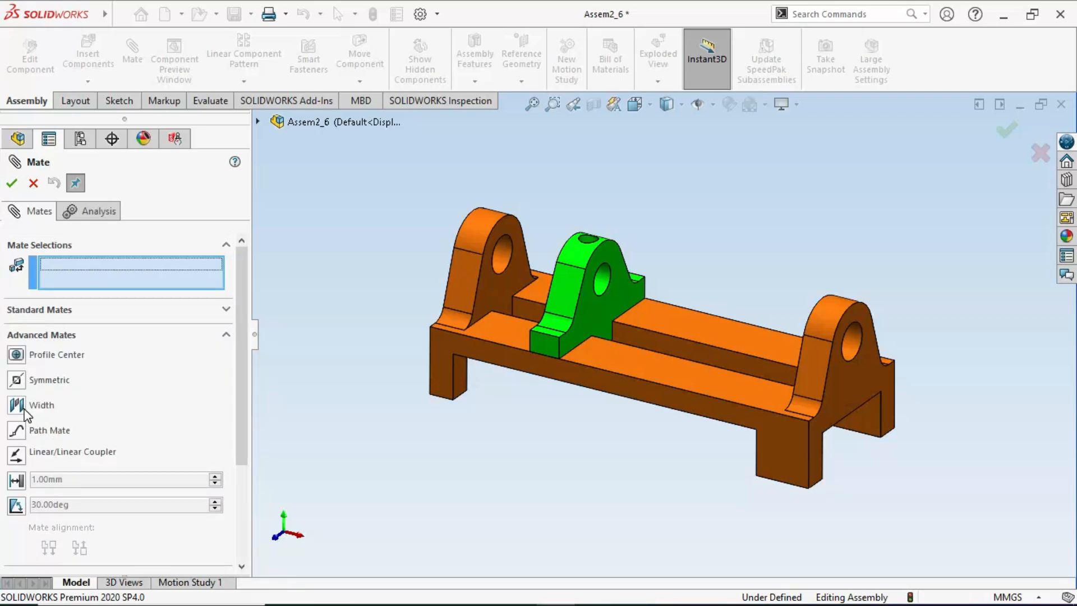
left_click(24, 411)
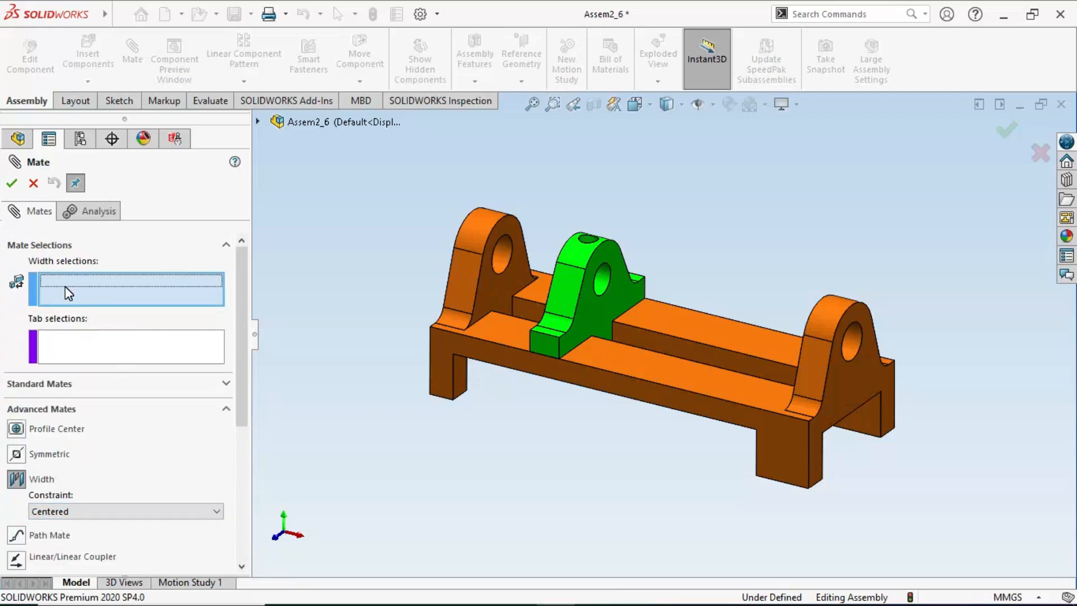
left_click(490, 292)
middle_click_drag(782, 336, 837, 365)
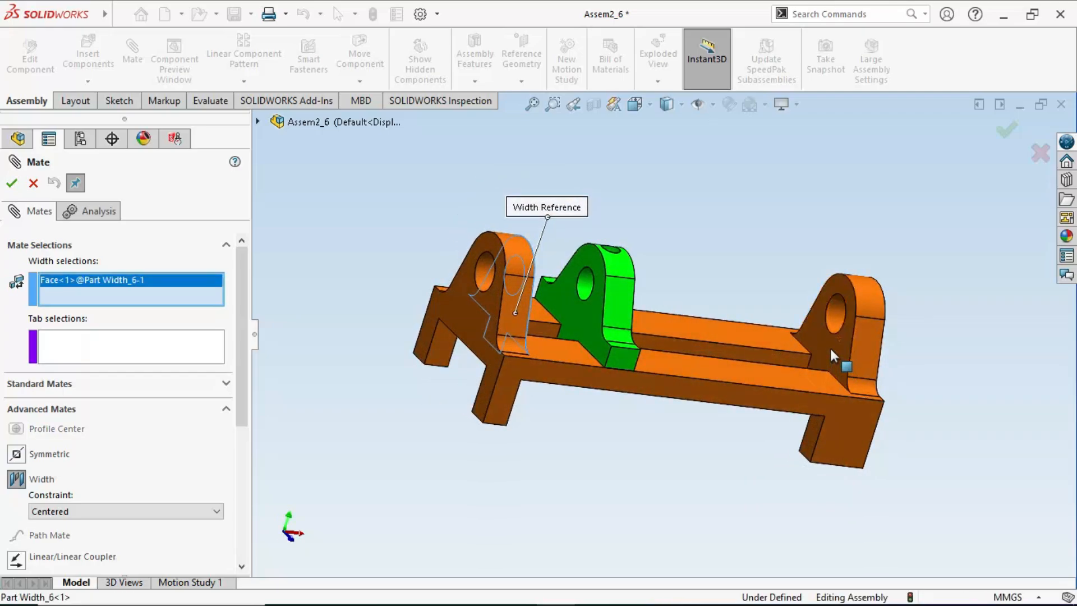
left_click(830, 348)
middle_click_drag(662, 426, 582, 443)
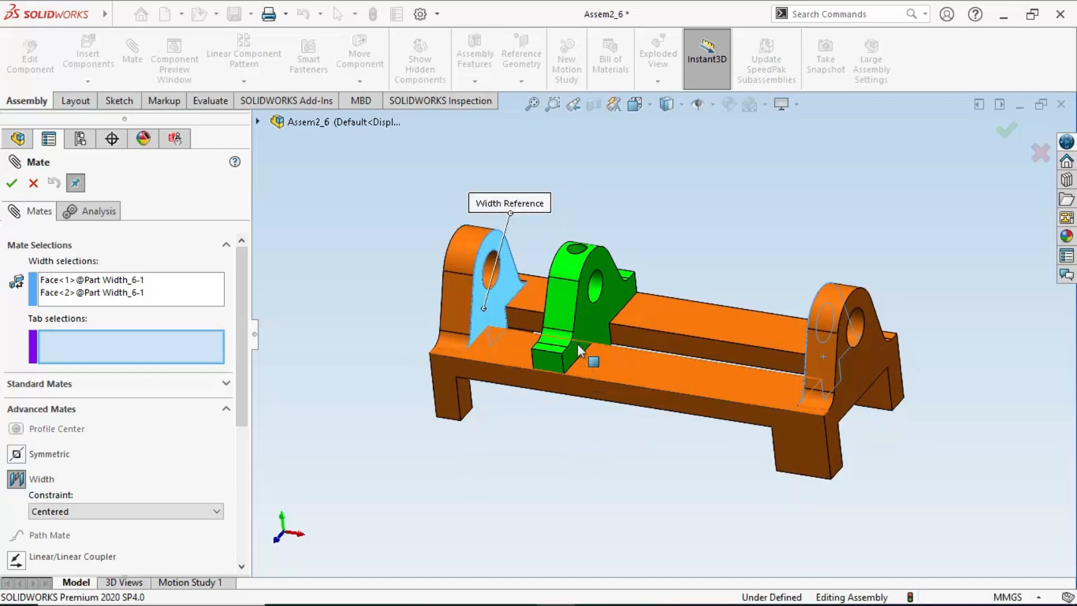
- Set the green bracket's two opposite flat faces as tab selections and finish the Width mate
left_click(88, 352)
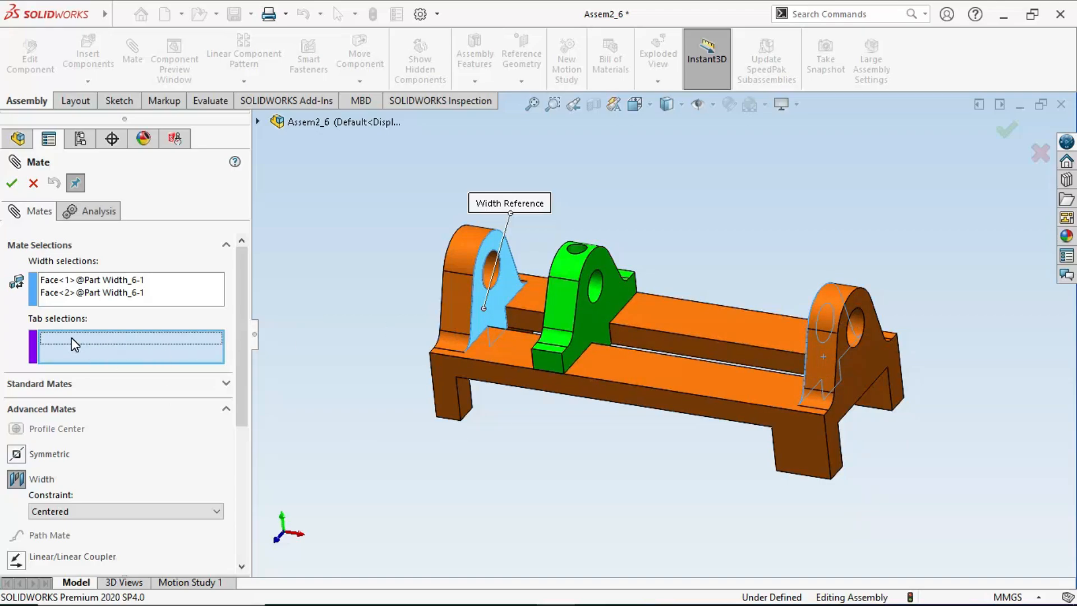
left_click(596, 318)
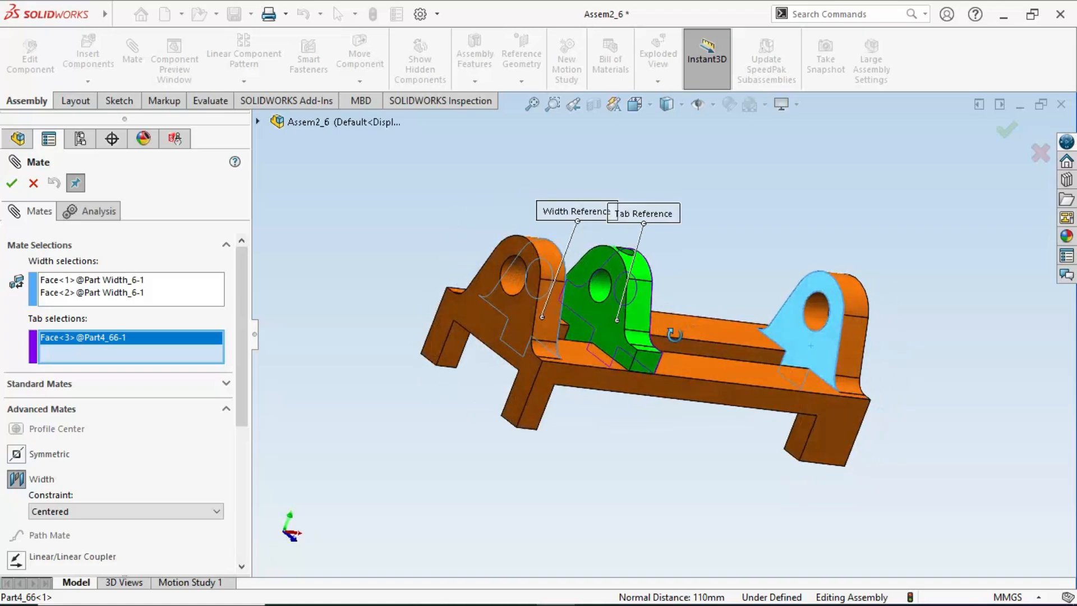
left_click(603, 315)
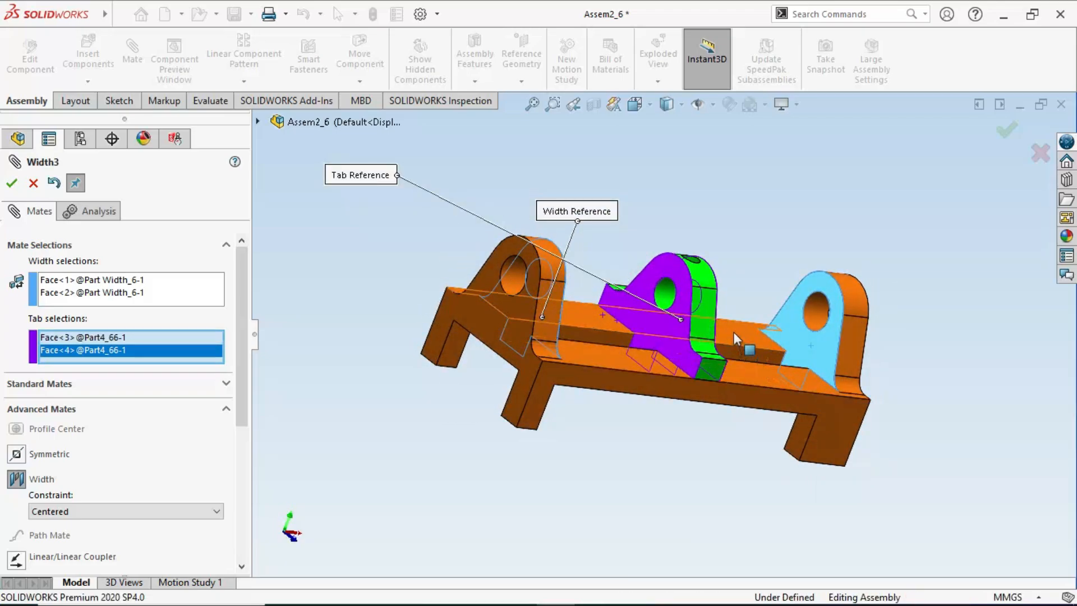
left_click(1005, 138)
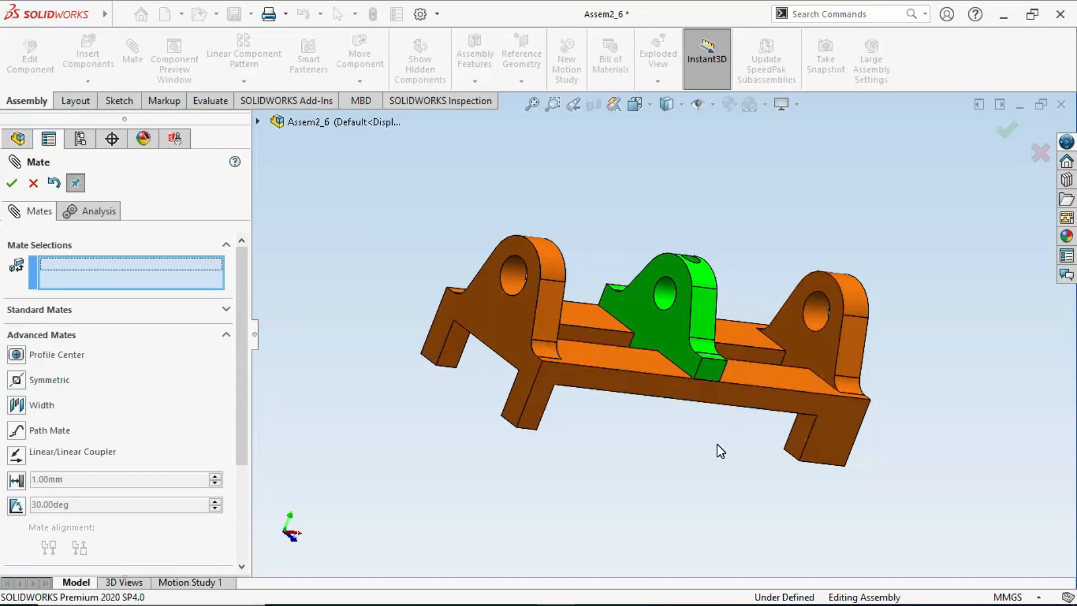
middle_click_drag(716, 443, 639, 420)
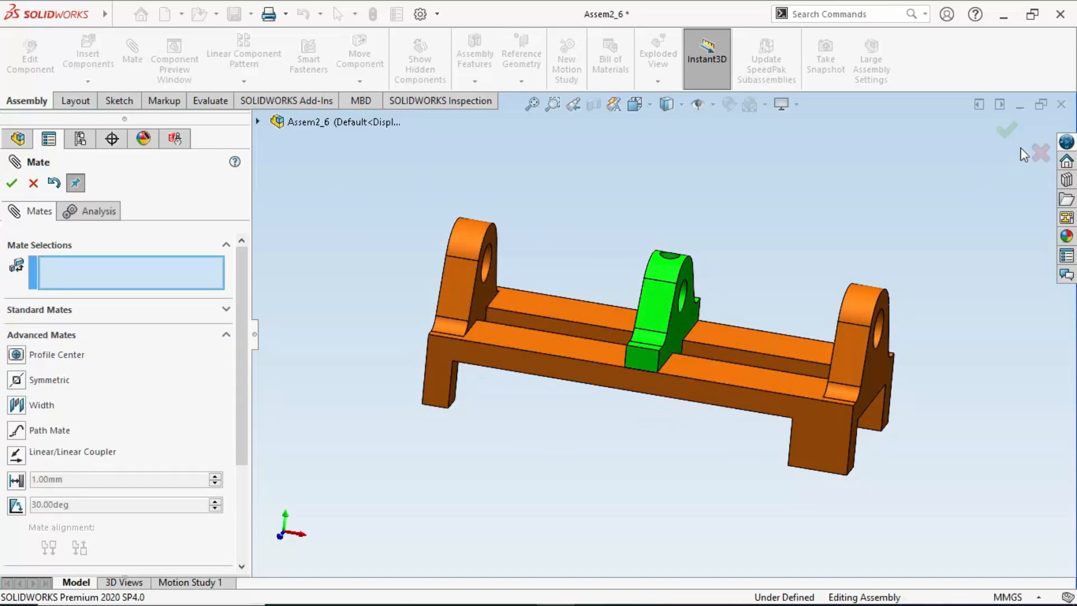
left_click(1004, 133)
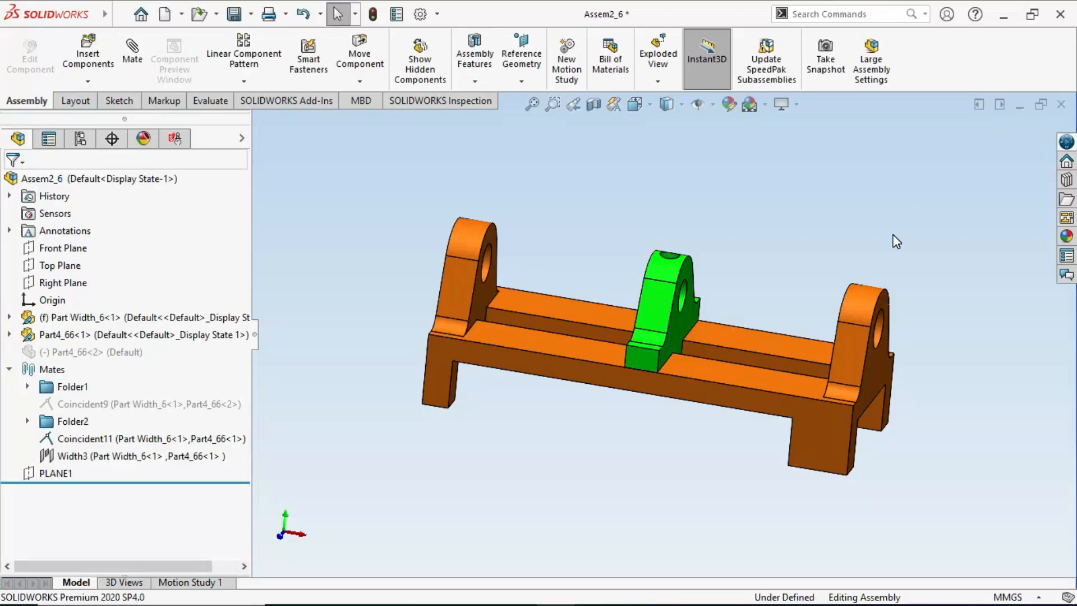
- Measure the distance from the first end upright's inner face to the facing side of the green bracket
middle_click_drag(671, 339, 655, 323)
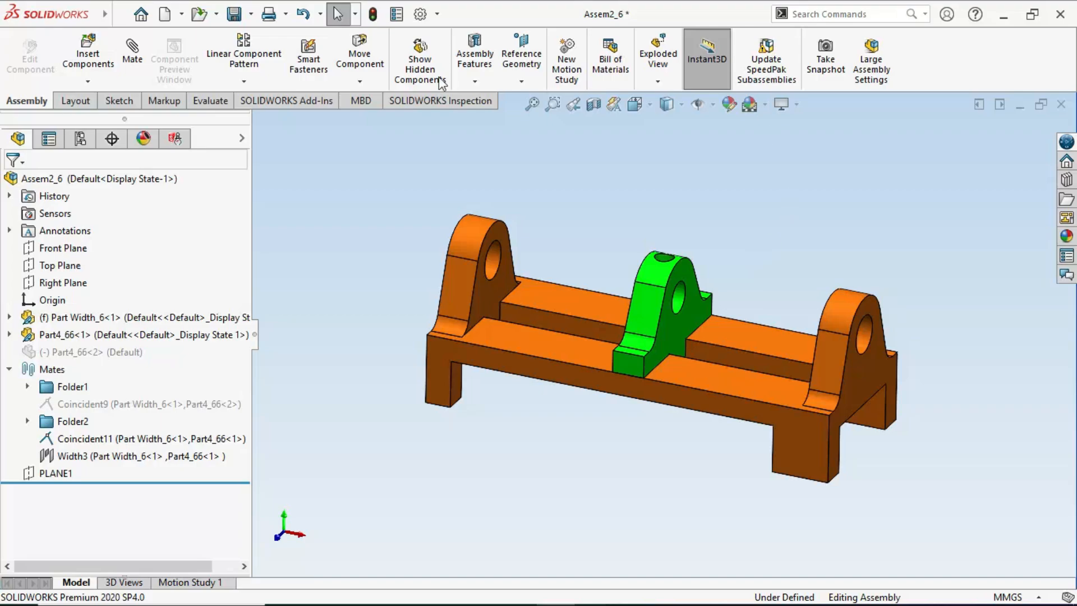
left_click(210, 101)
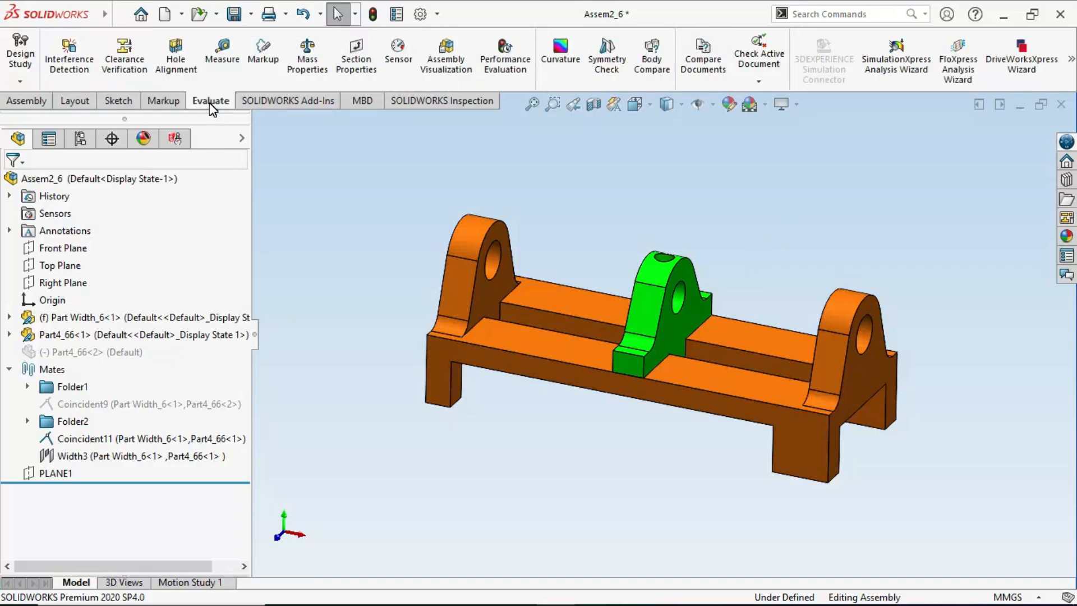
left_click(222, 63)
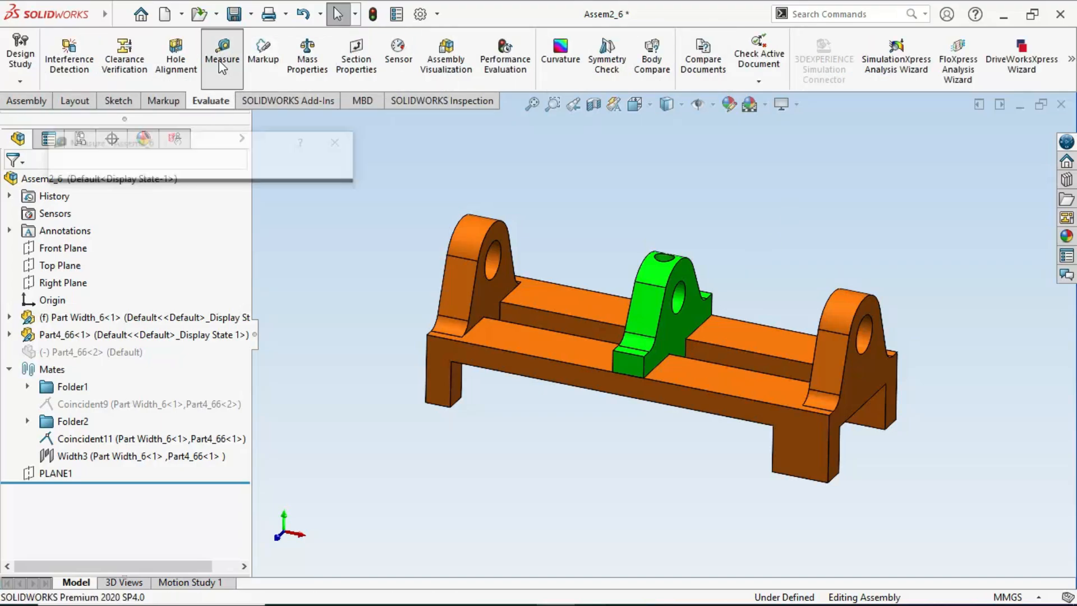
left_click(499, 307)
middle_click_drag(499, 308, 642, 342)
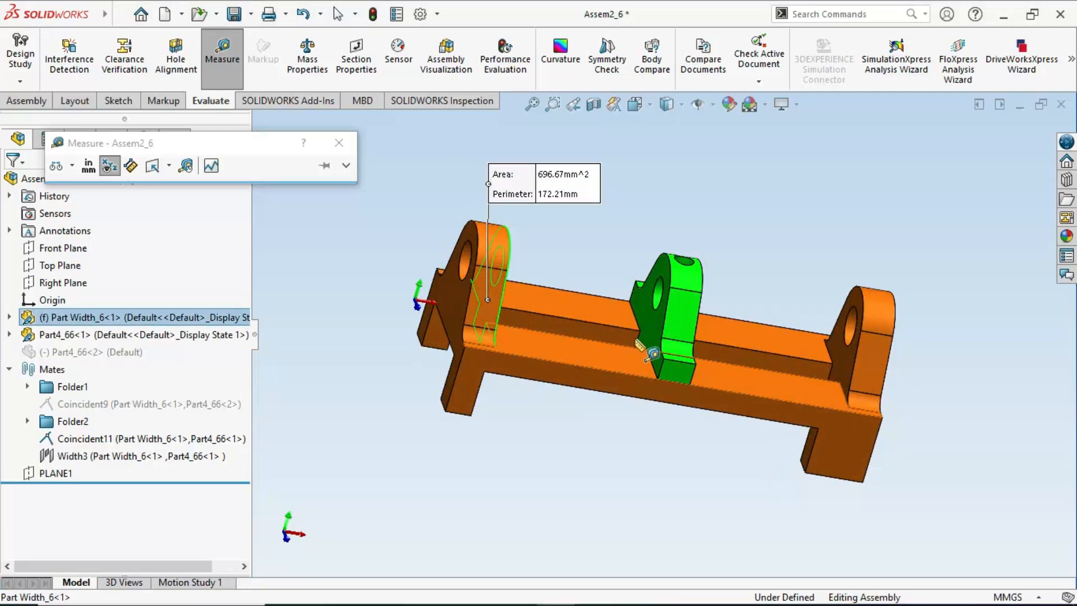
left_click(643, 305)
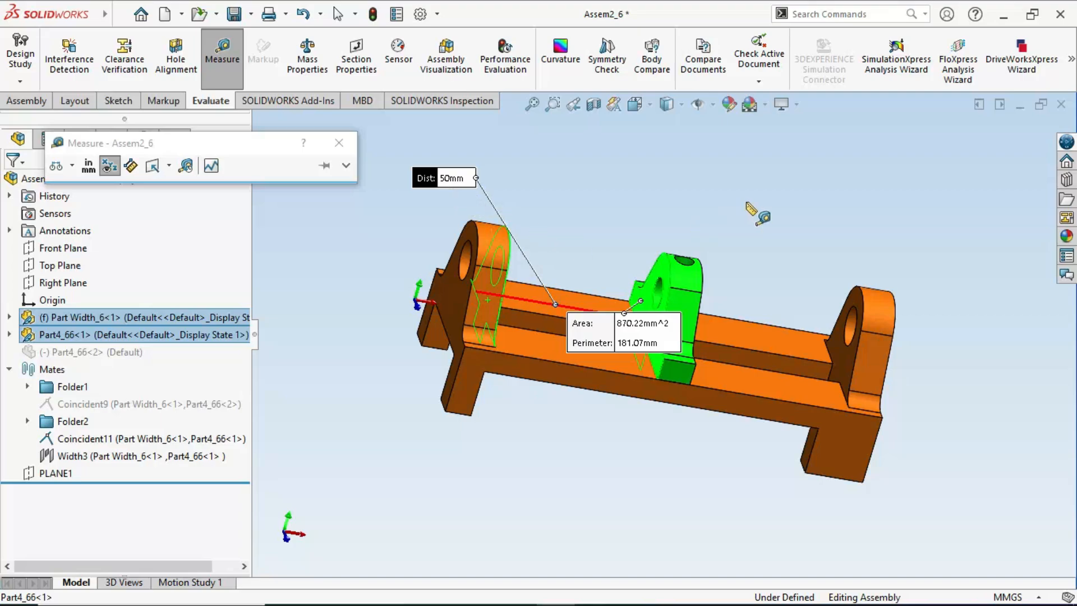
- Measure the distance from the green bracket's other side to the opposite end upright's inner face, and close the measurement
left_click(746, 203)
middle_click_drag(731, 307, 781, 353)
left_click(692, 306)
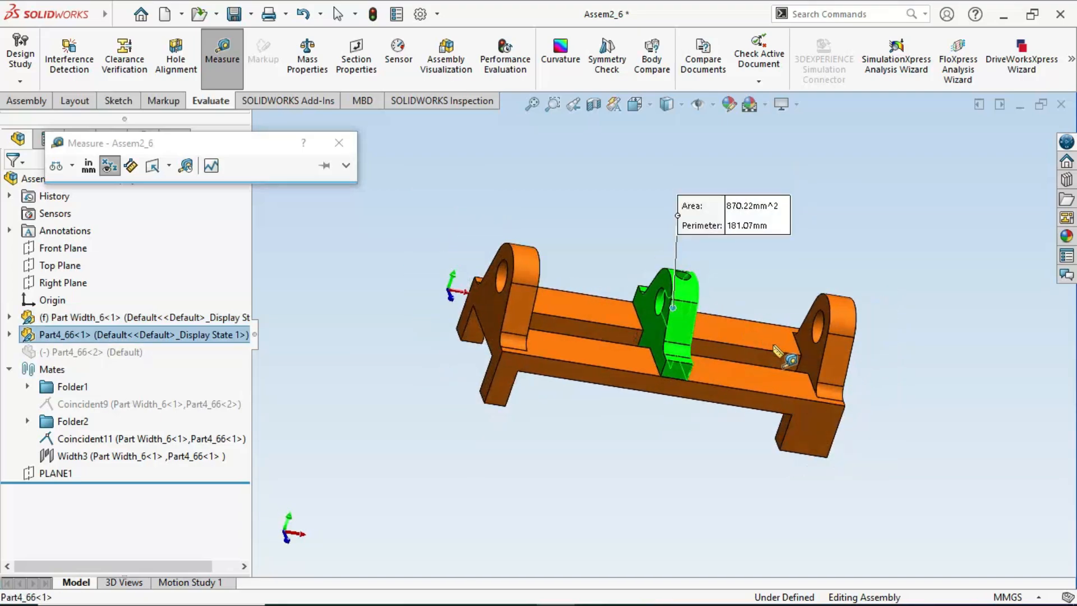
left_click(817, 362)
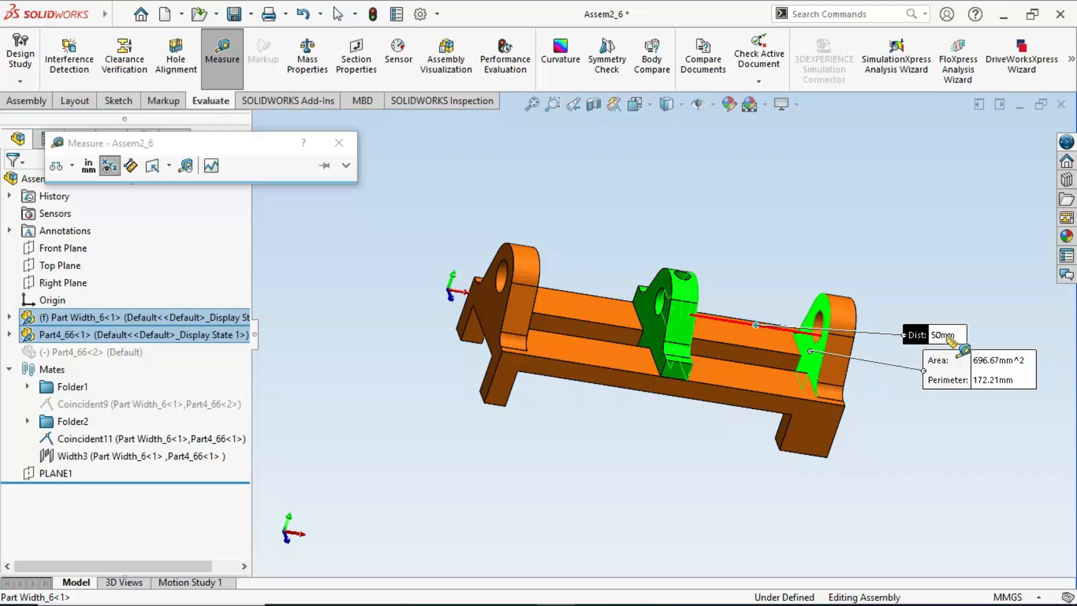
key("Escape")
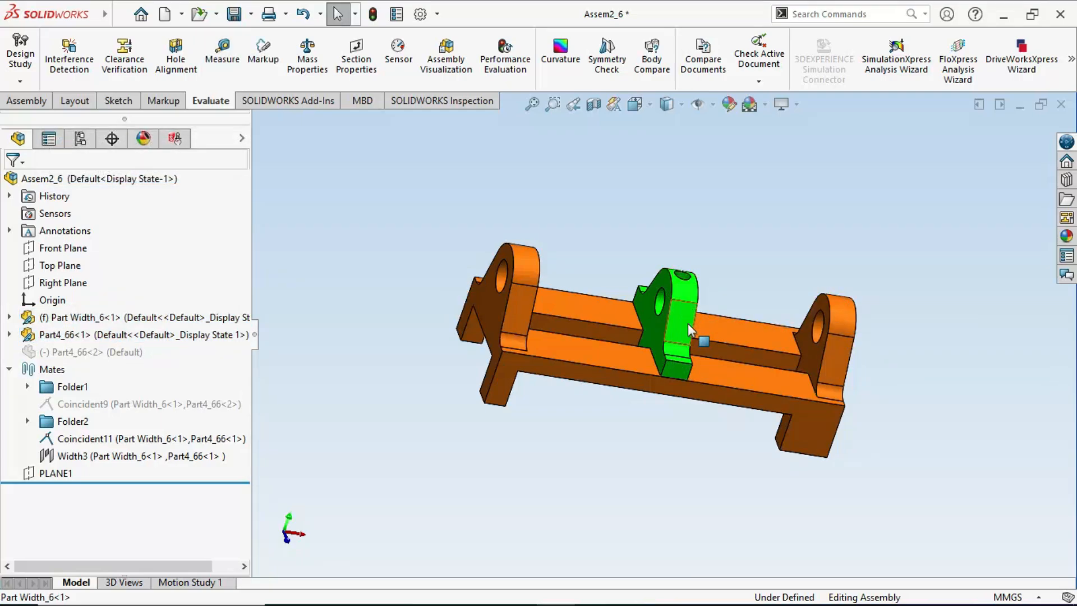
middle_click_drag(687, 323, 626, 311)
scroll(671, 308, "up", 2)
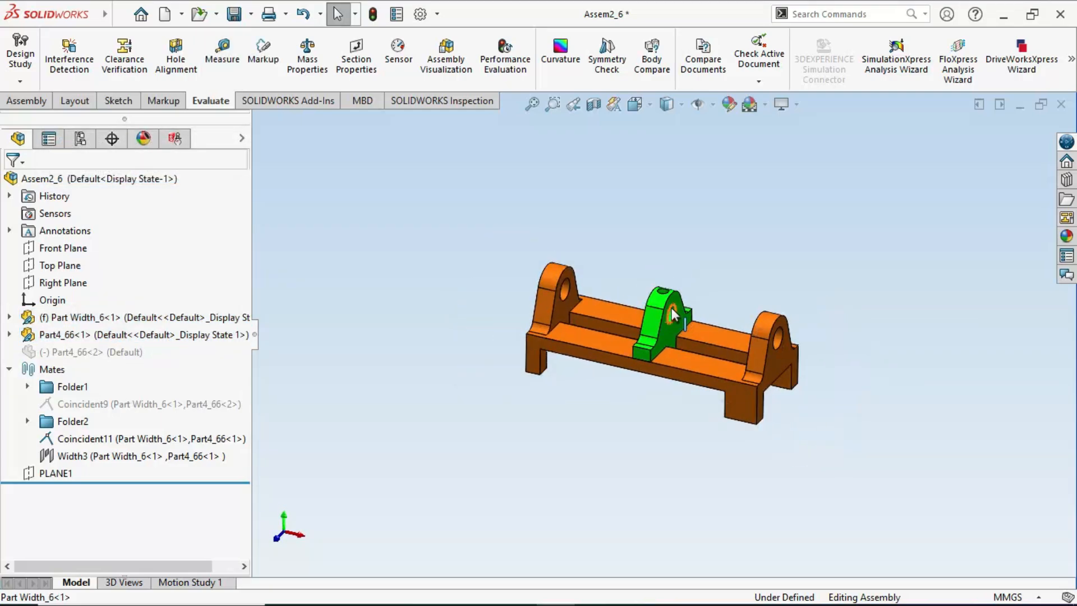
scroll(672, 310, "down", 4)
middle_click_drag(701, 321, 706, 290, "ctrl")
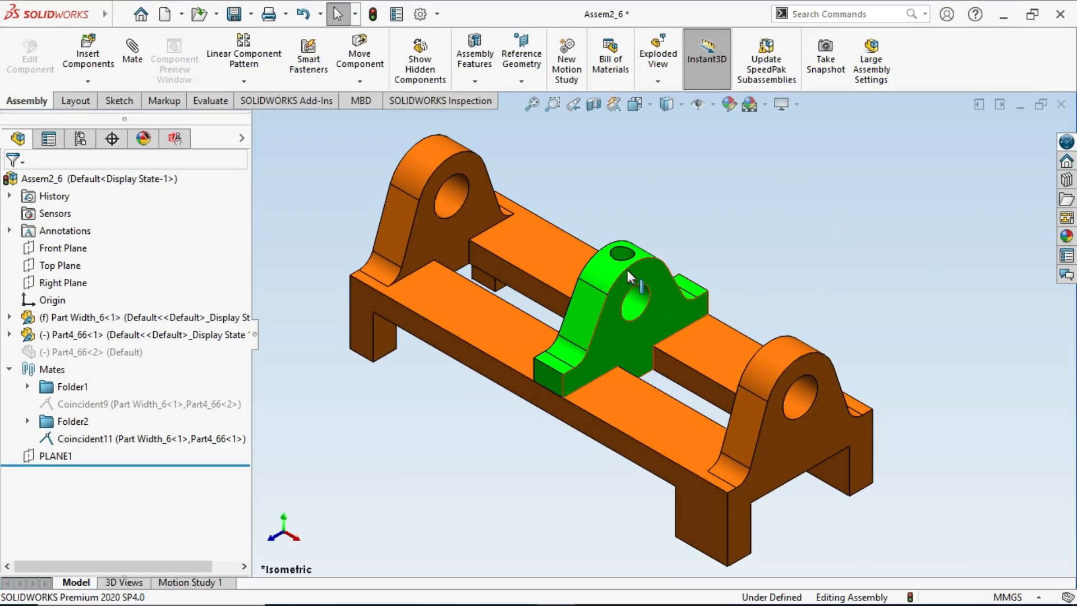
- Slide the green bracket along the base towards one end upright, towards the other, and back to near the middle
left_click_drag(627, 270, 547, 216)
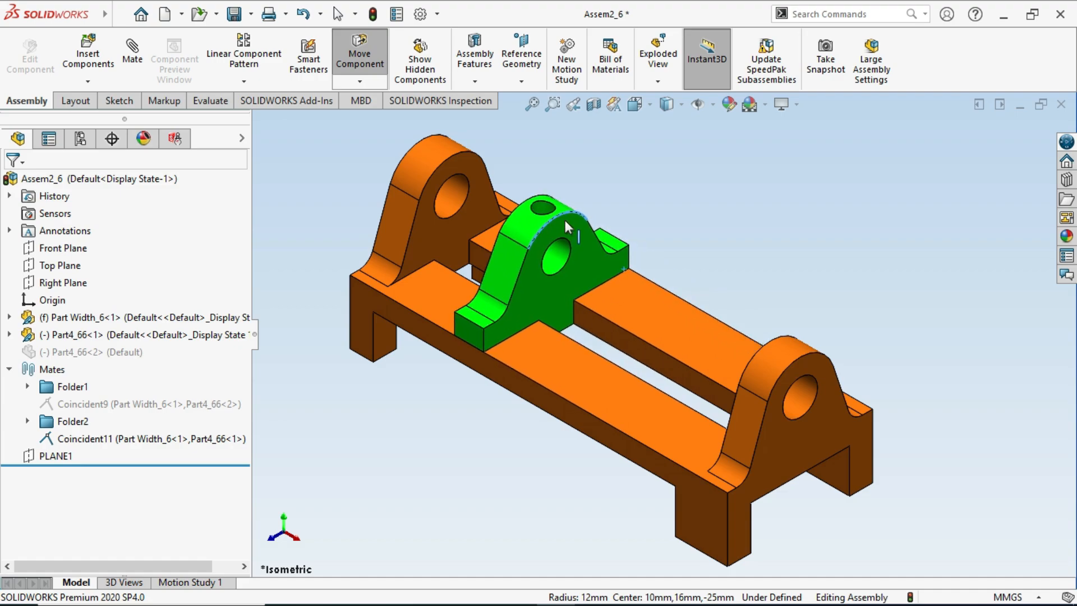
key("Escape")
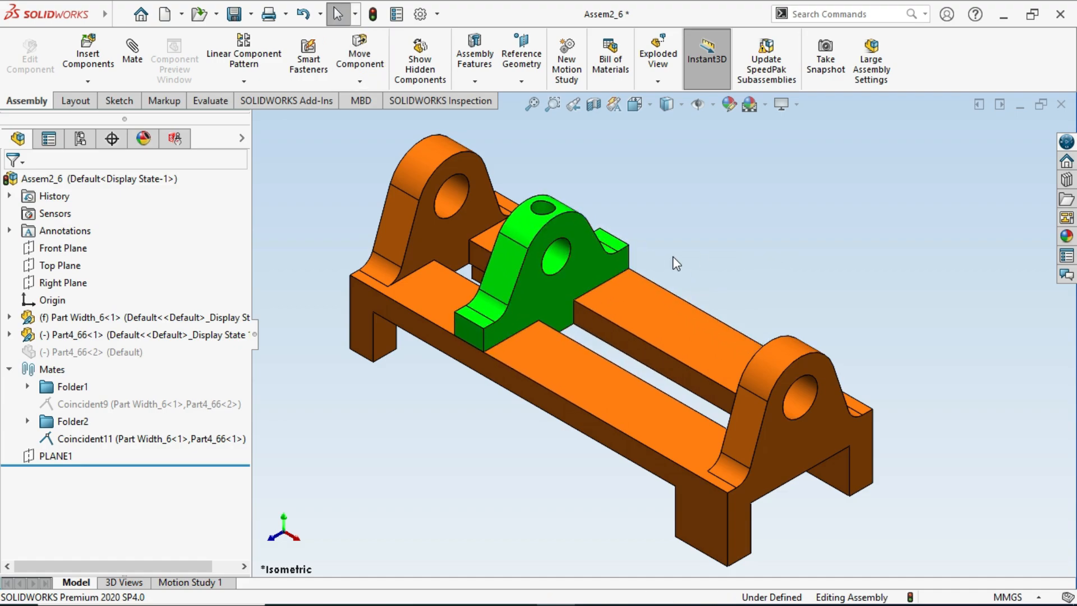
left_click(542, 232)
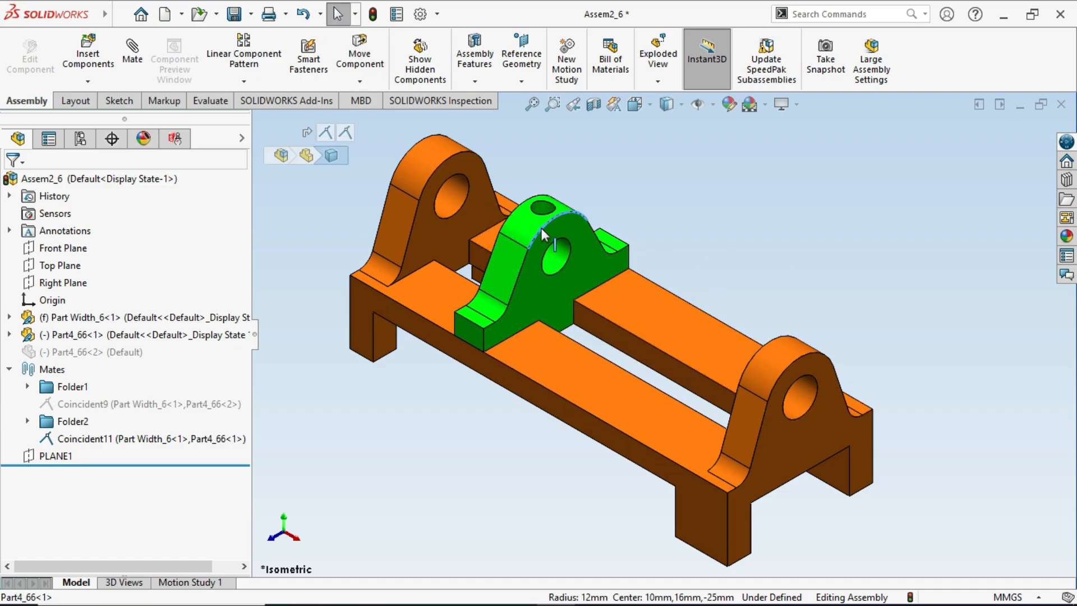
left_click_drag(541, 228, 729, 283)
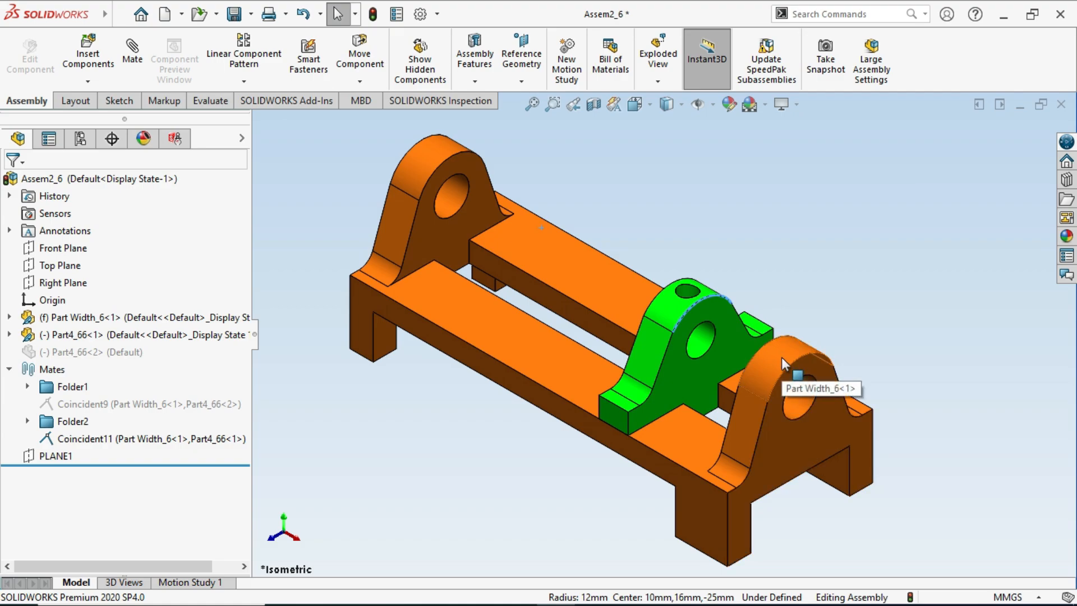
scroll(782, 357, "down", 1)
scroll(782, 357, "up", 2)
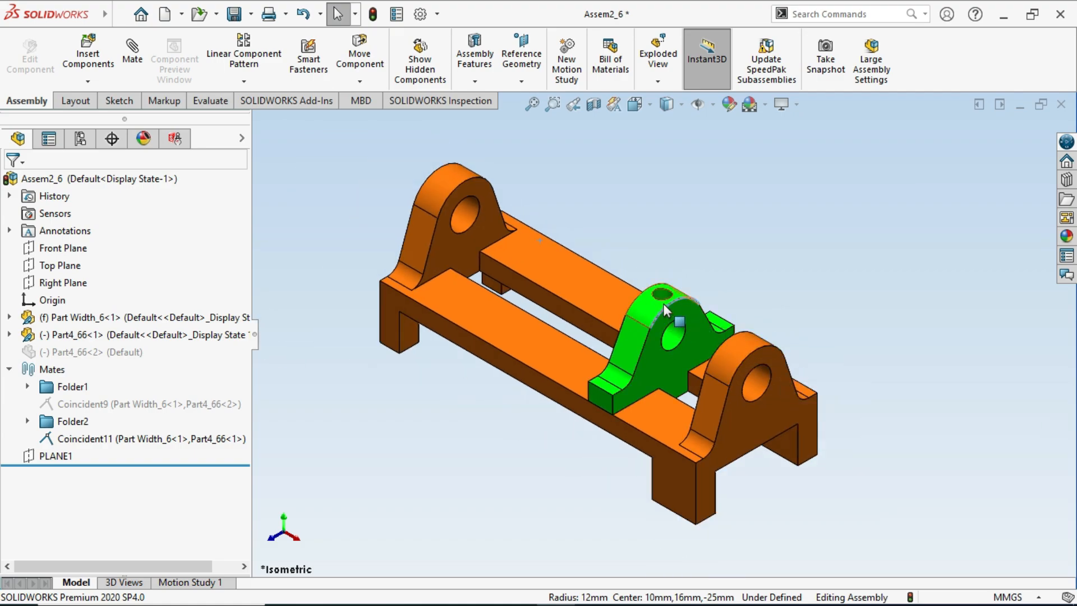
left_click_drag(665, 307, 559, 287)
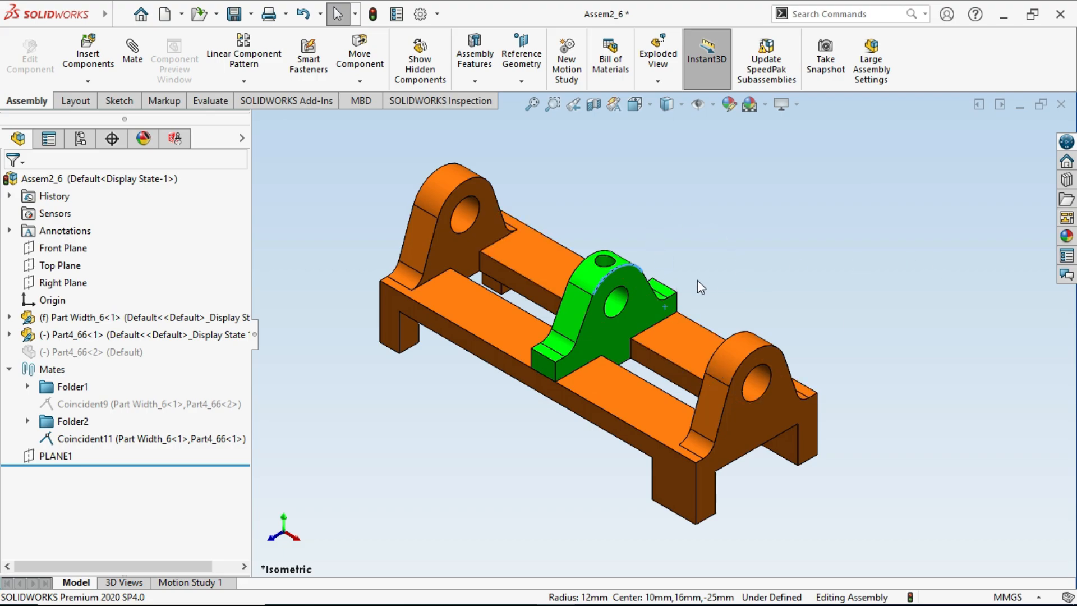
left_click(600, 263)
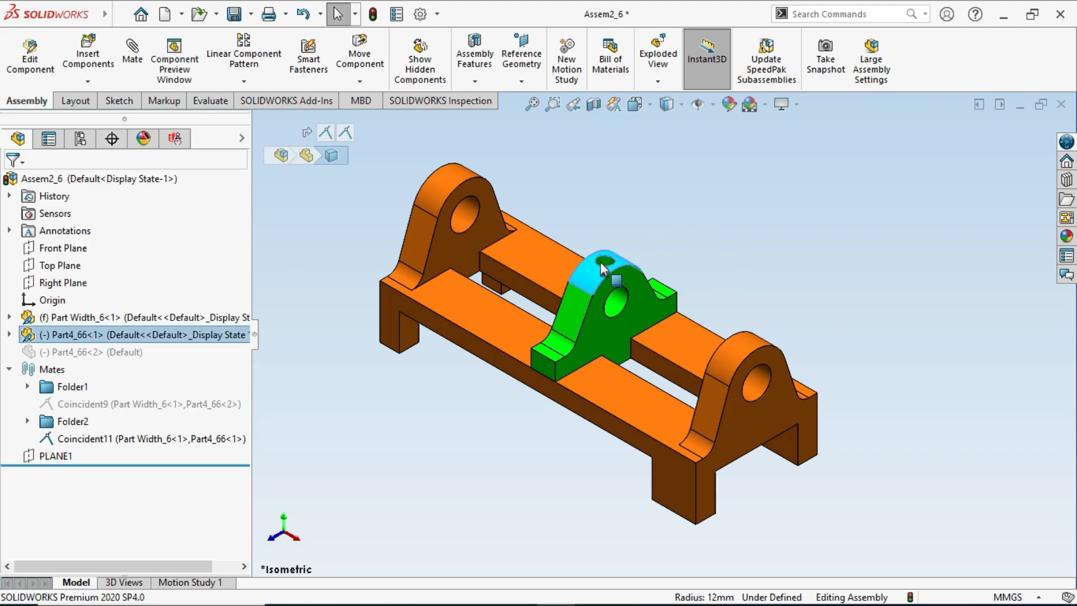
left_click_drag(600, 262, 577, 281)
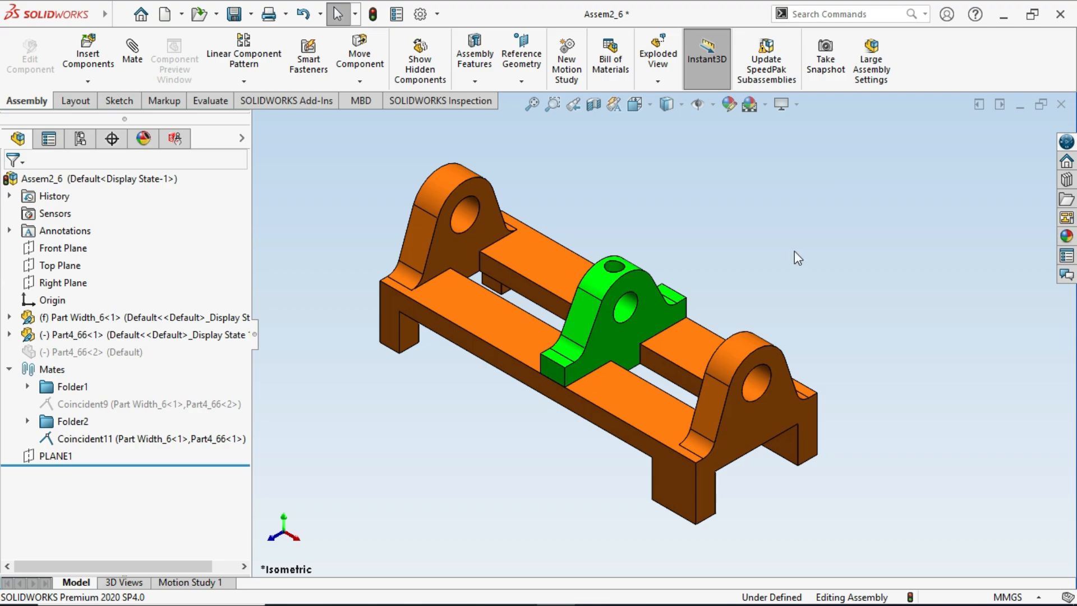
- Start an advanced Width mate and set its constraint to Free
left_click(135, 68)
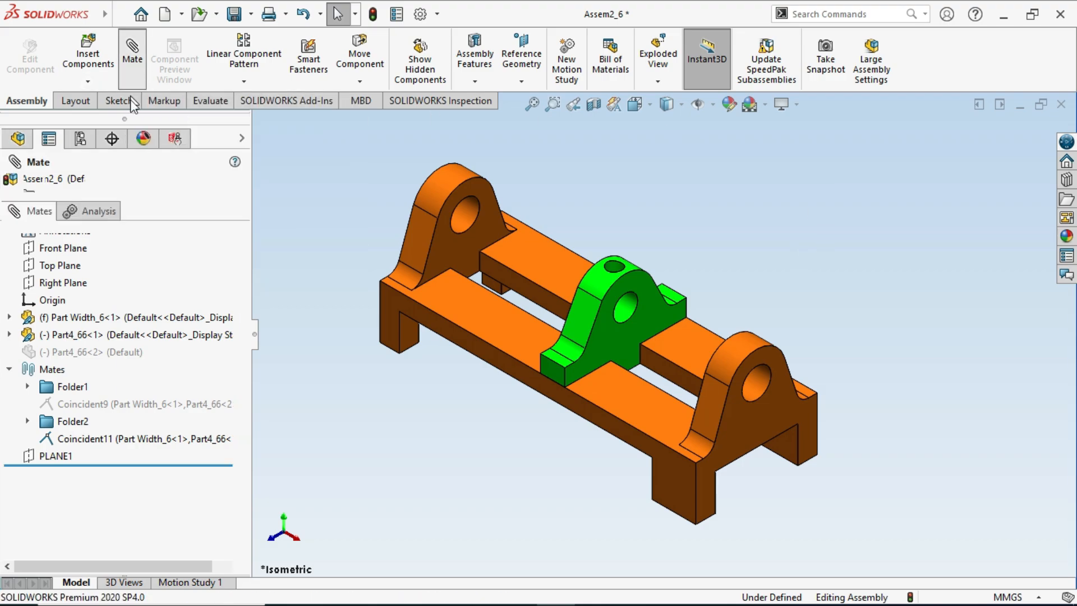
left_click(64, 315)
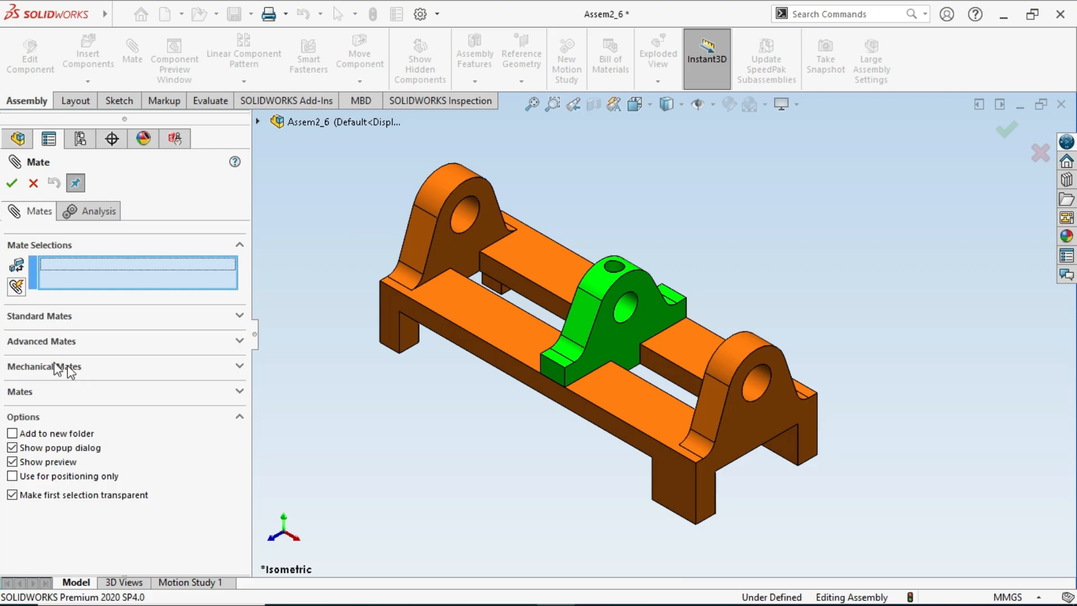
left_click(37, 342)
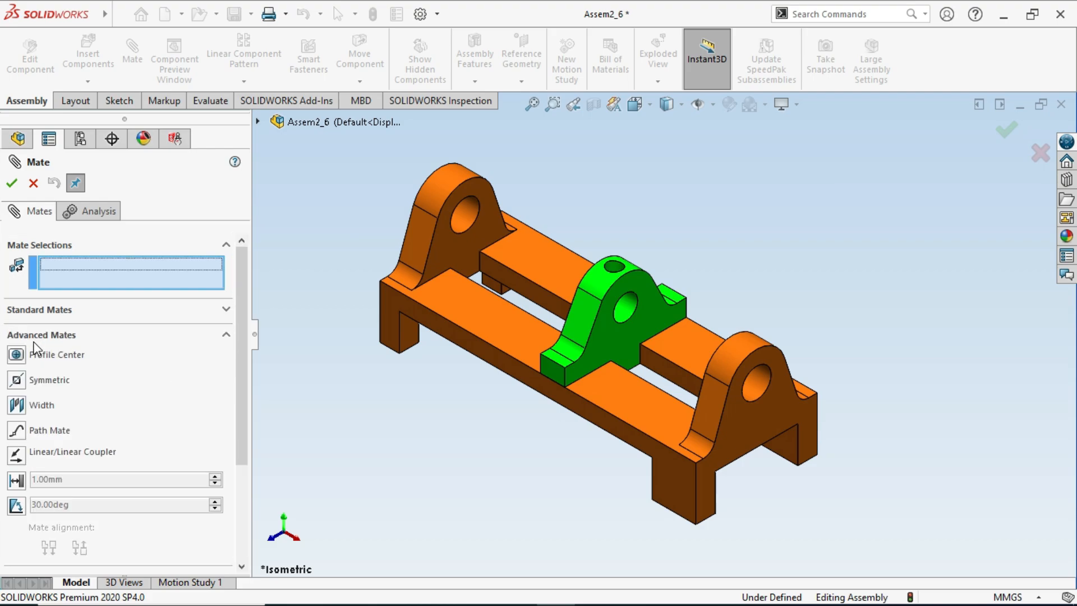
left_click(17, 405)
left_click_drag(240, 329, 247, 401)
left_click(59, 374)
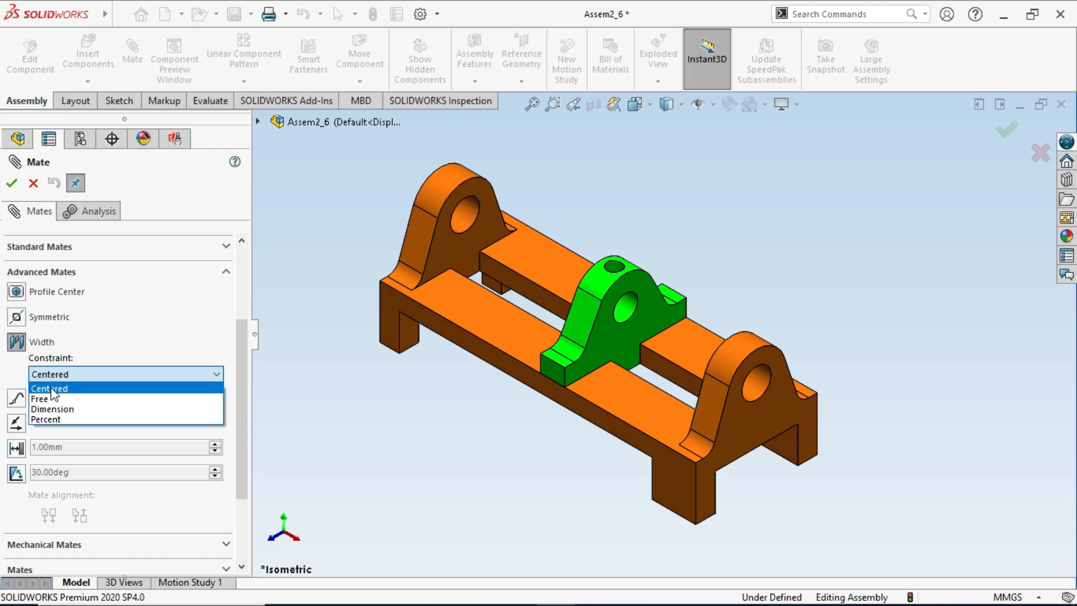
left_click(55, 400)
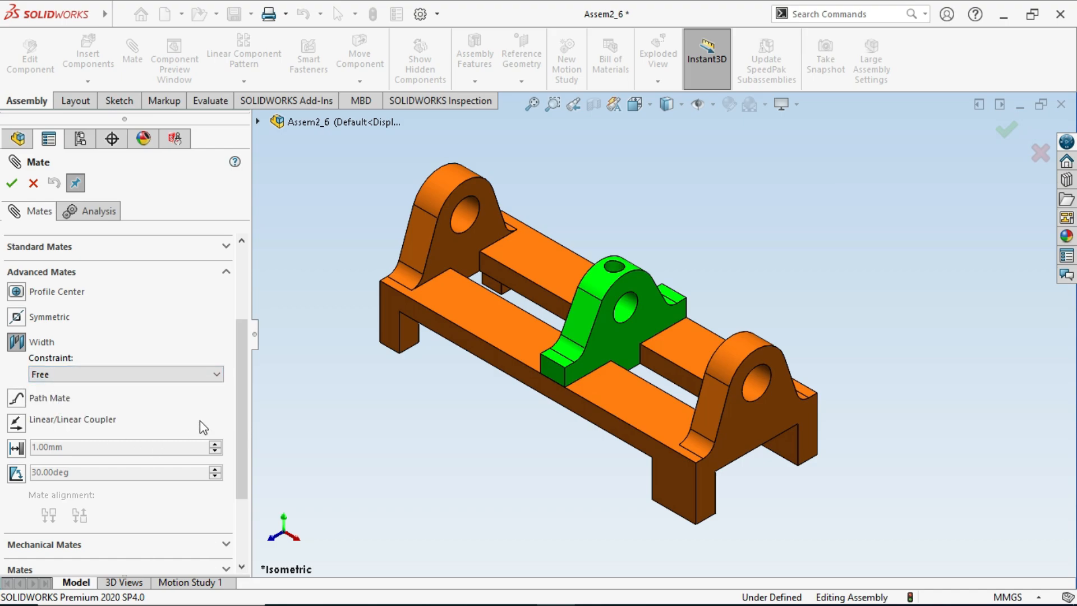
- Set the inner faces of the base's two end uprights as the mate's width selections
left_click_drag(239, 384, 248, 308)
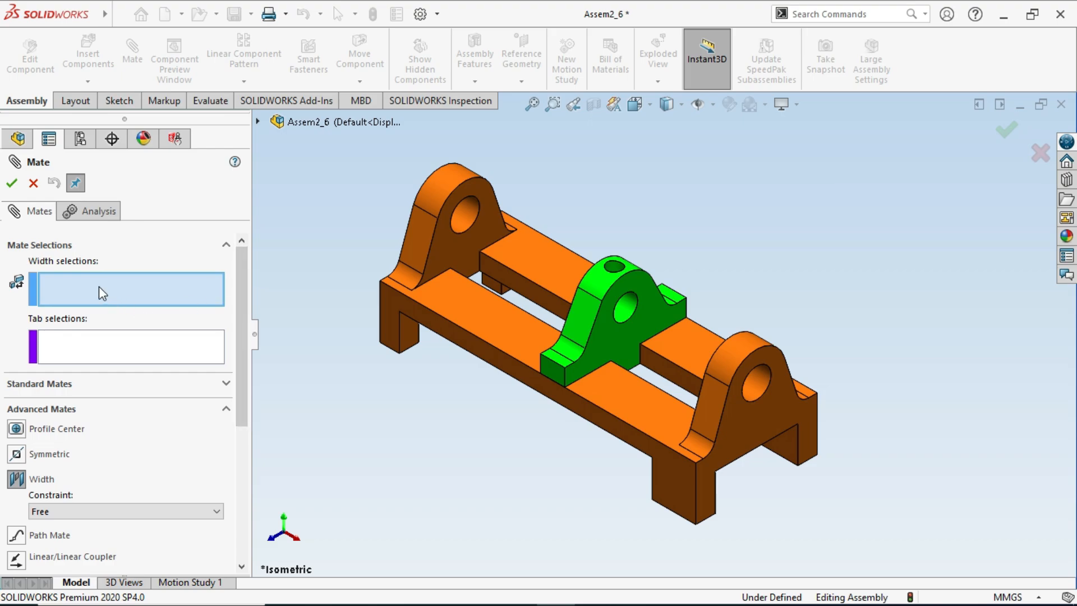
left_click(448, 253)
middle_click_drag(659, 391, 628, 370)
left_click(771, 342)
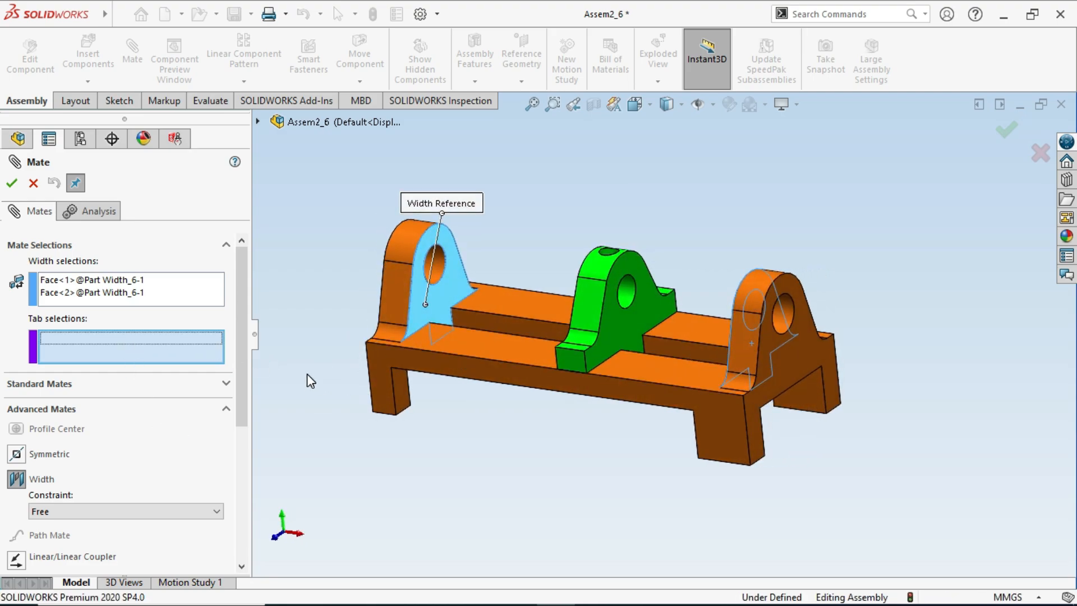
- Set the green bracket's two opposite flat faces as tab selections and finish the Free Width mate
left_click(603, 349)
middle_click_drag(604, 349, 601, 324)
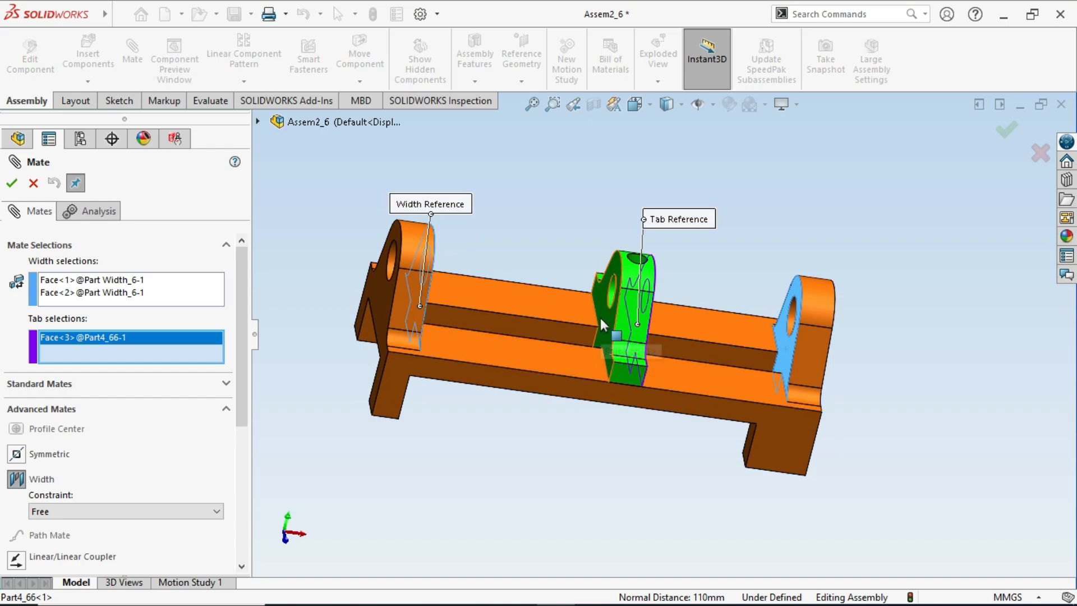
left_click(603, 336)
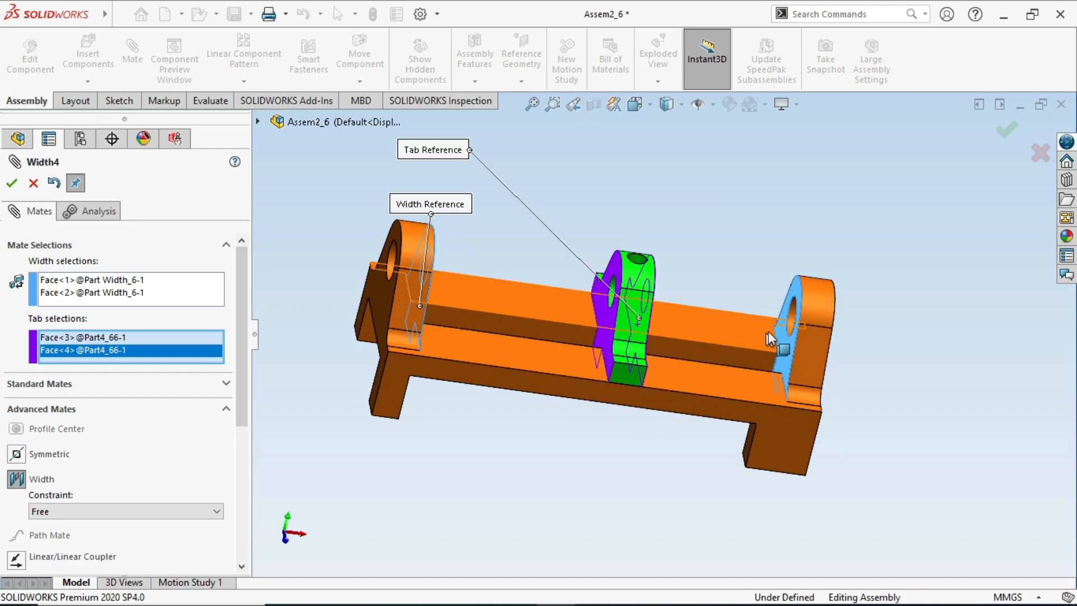
left_click(1005, 129)
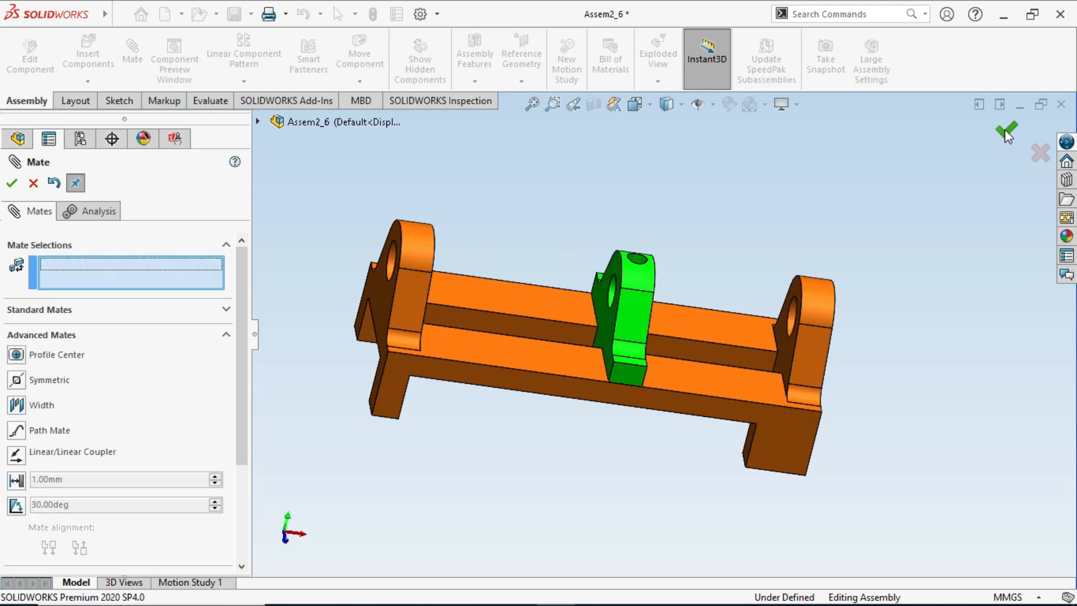
left_click(1006, 134)
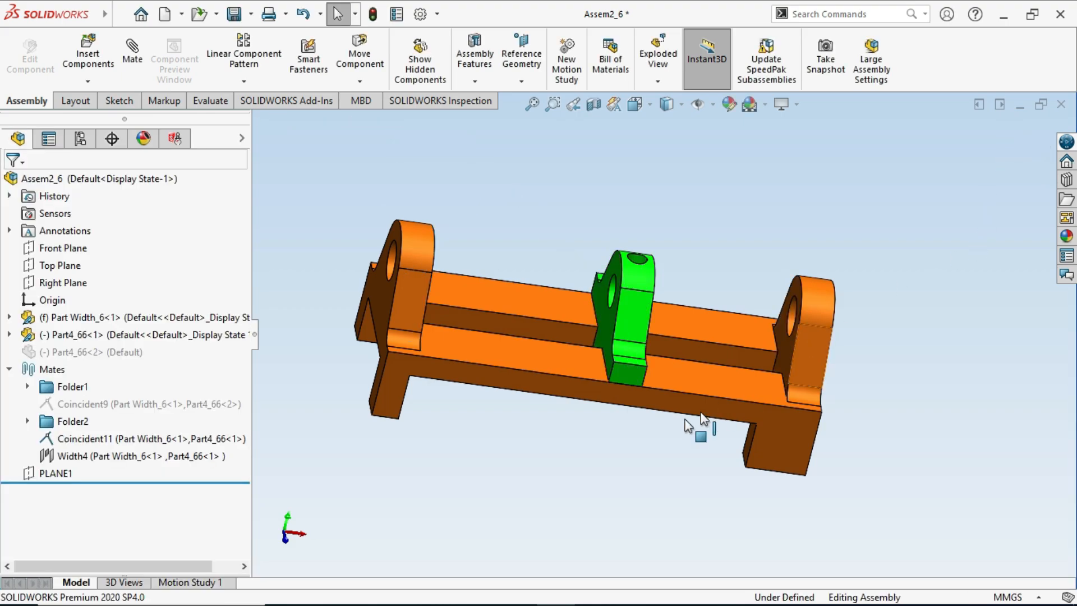
- Slide the green bracket back and forth between the end uprights to test its travel under the Free Width mate
middle_click_drag(632, 457, 582, 449)
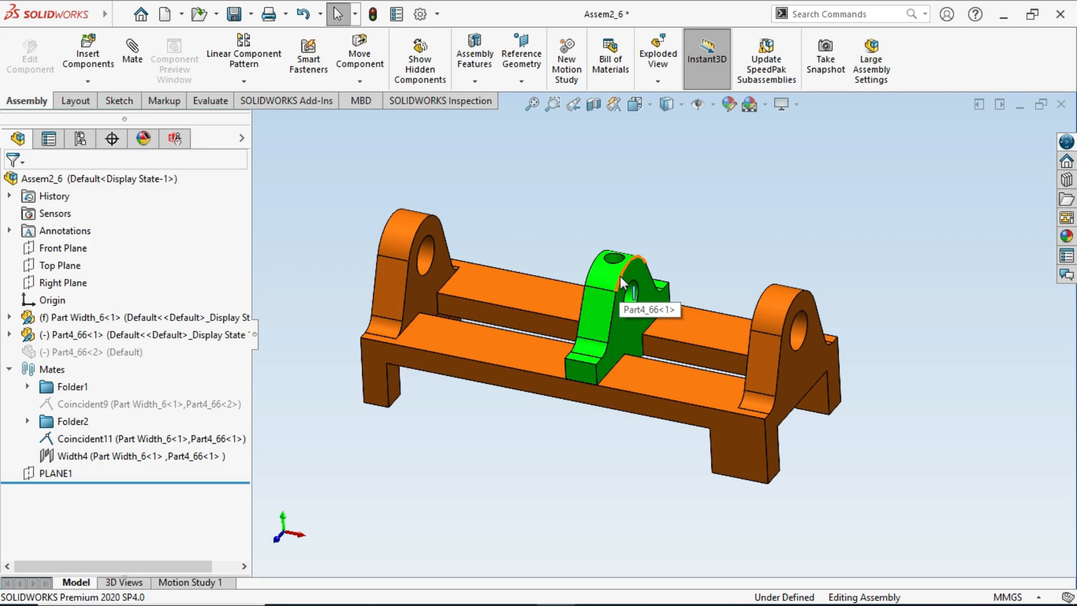
left_click_drag(620, 276, 567, 334)
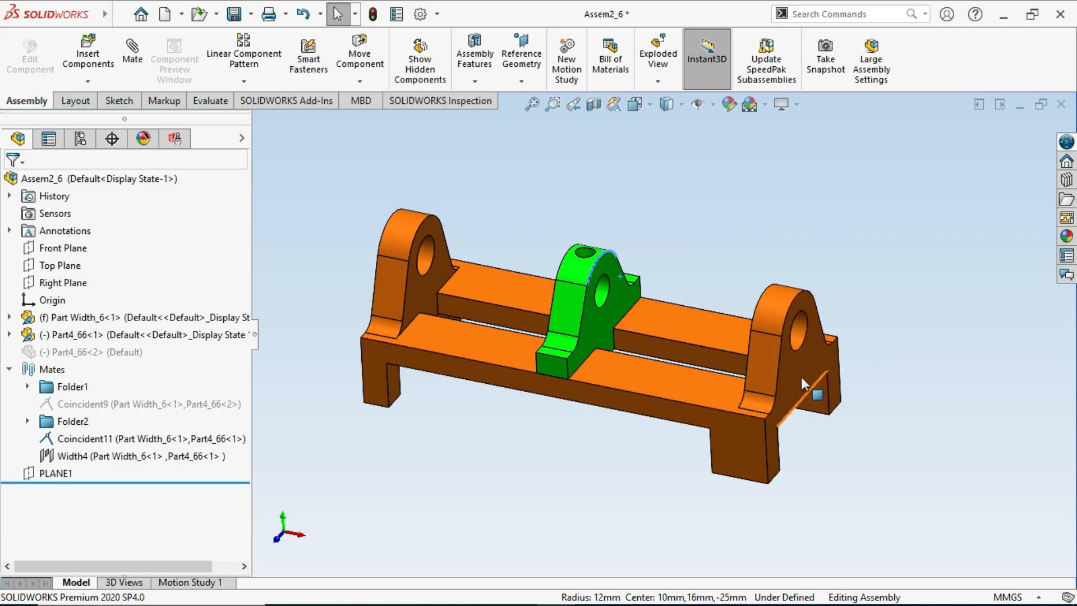
left_click(596, 261)
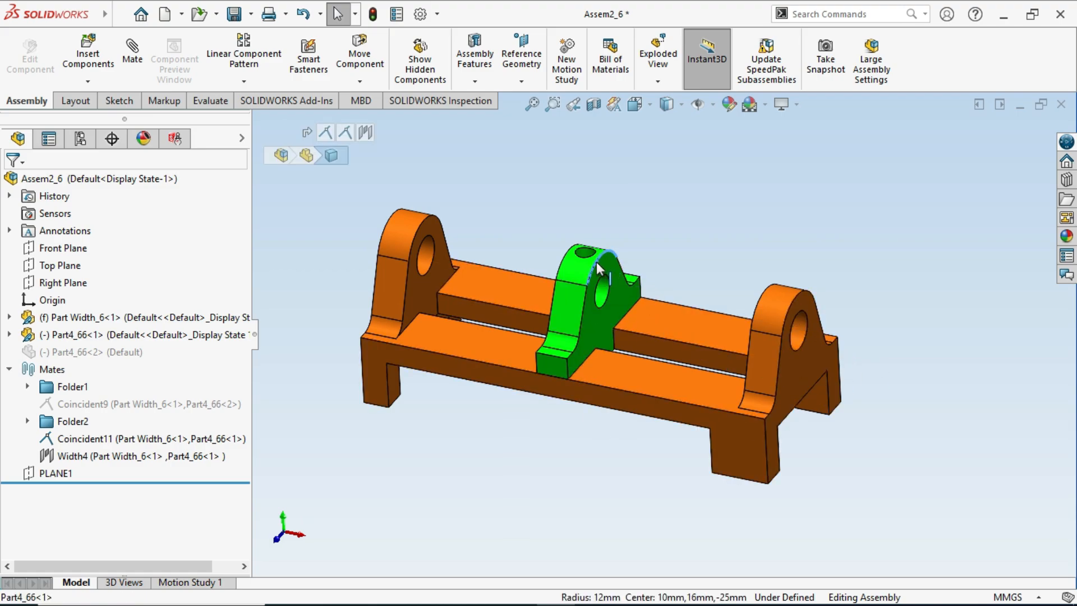
left_click_drag(596, 261, 610, 304)
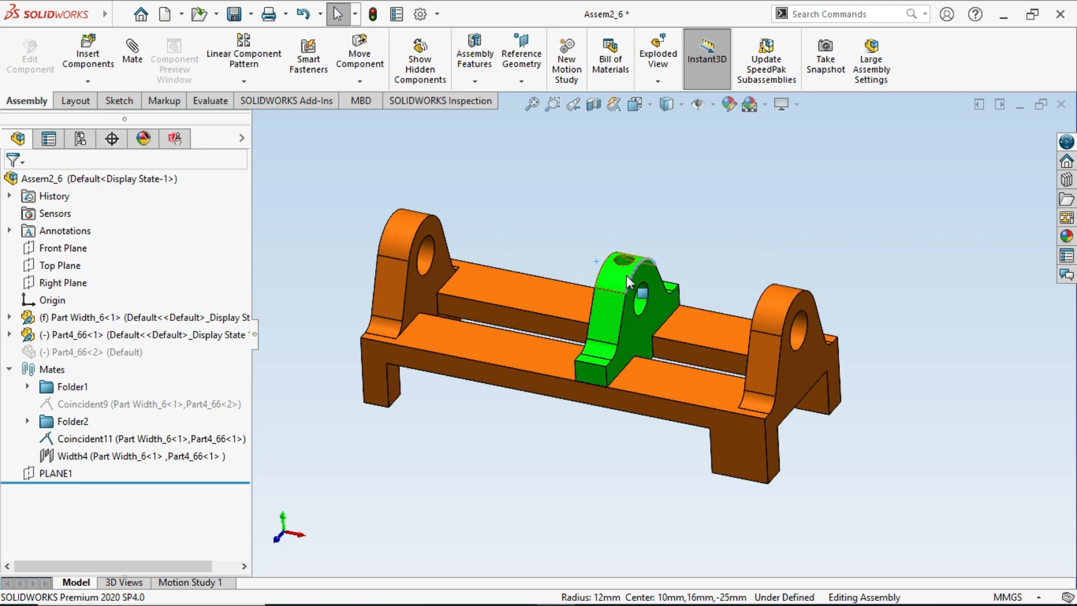
left_click_drag(630, 278, 540, 259)
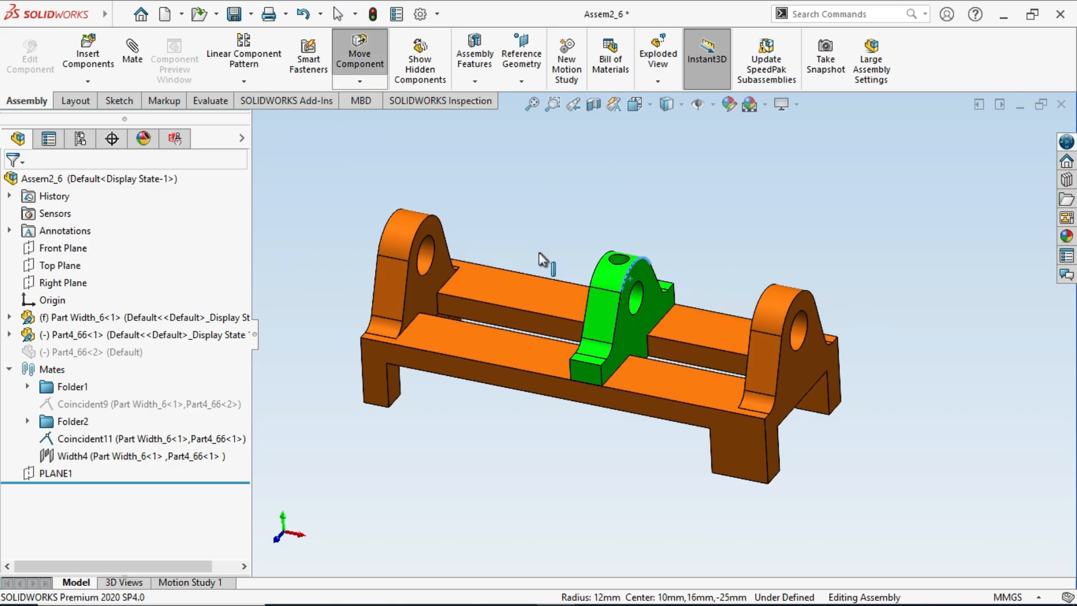
key("Escape")
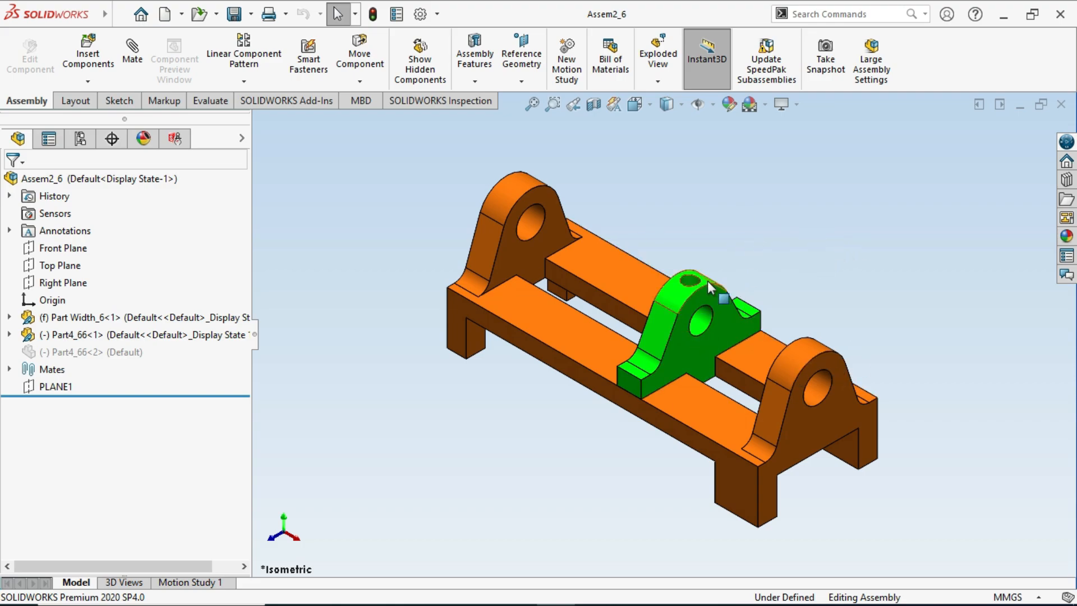
- Measure the distance from the first end upright's inner face to the facing side of the green bracket, and close the measurement
scroll(715, 265, "down", 1)
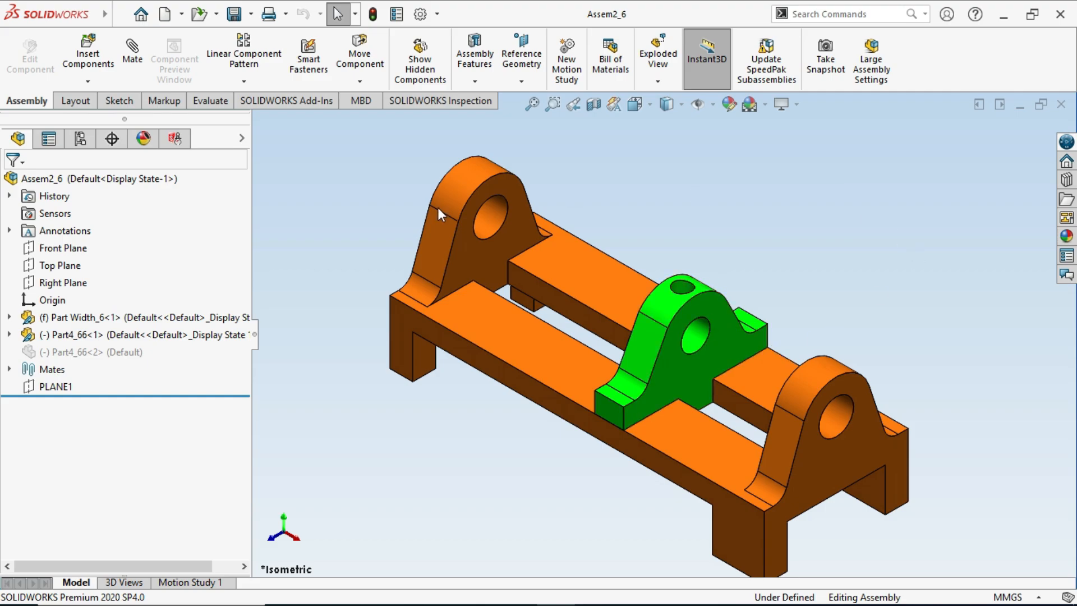
left_click(216, 104)
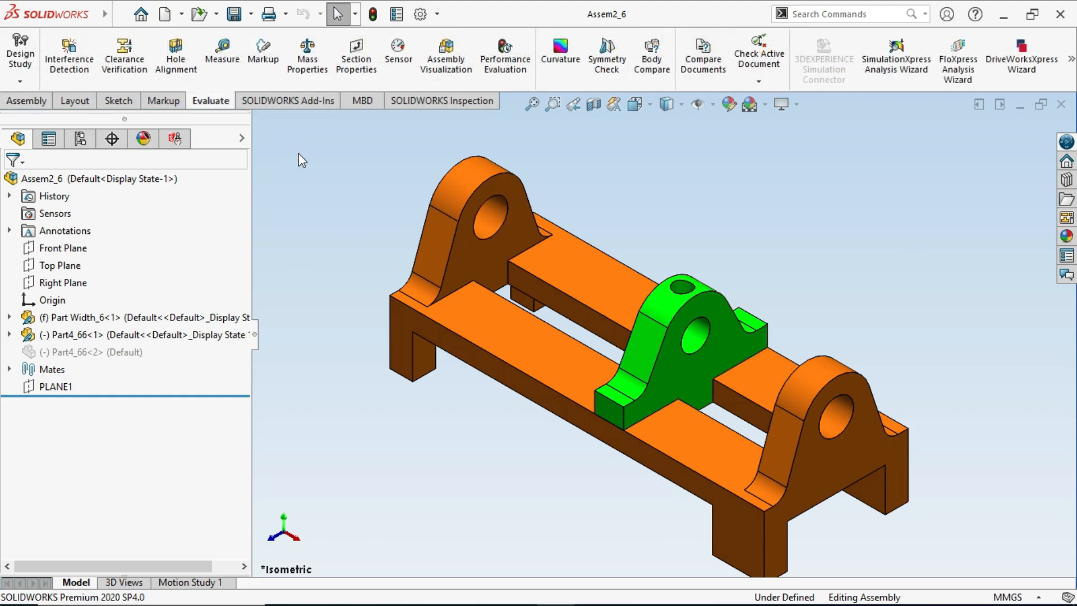
left_click(224, 63)
left_click(482, 264)
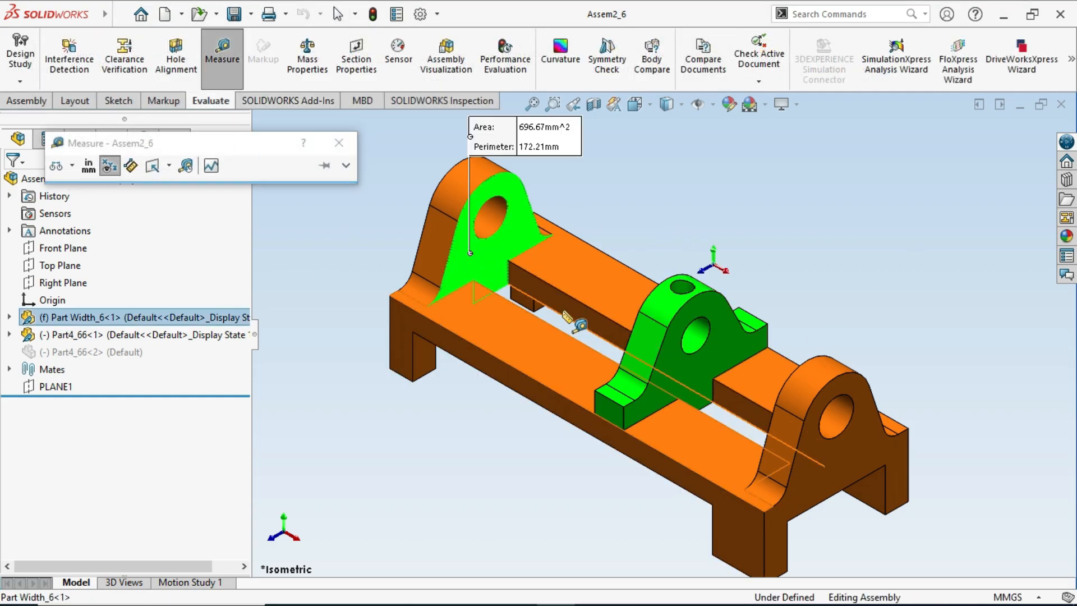
middle_click_drag(561, 283, 680, 345)
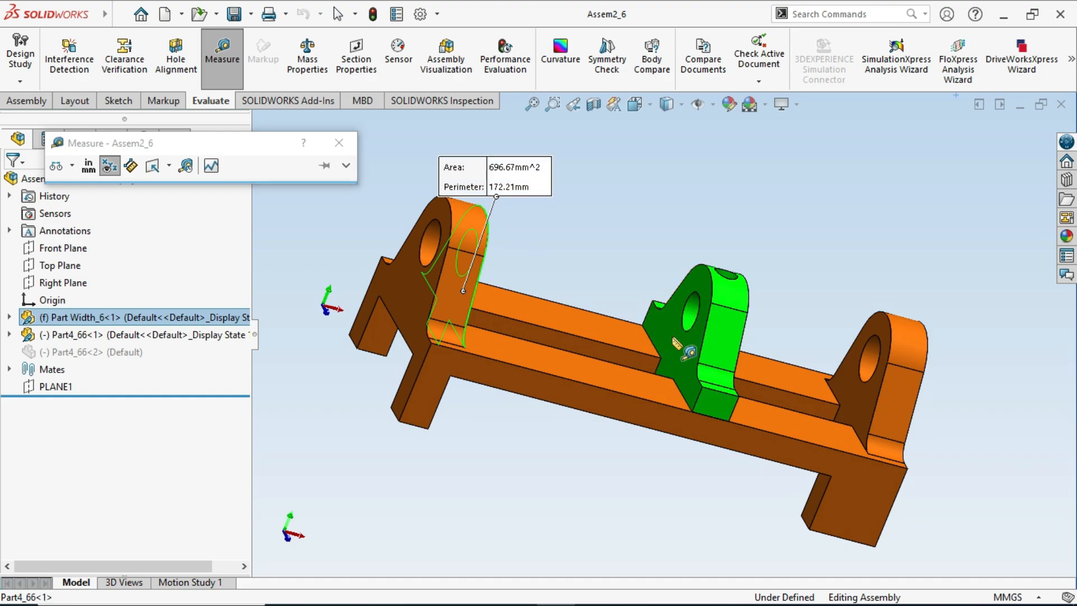
left_click(671, 337)
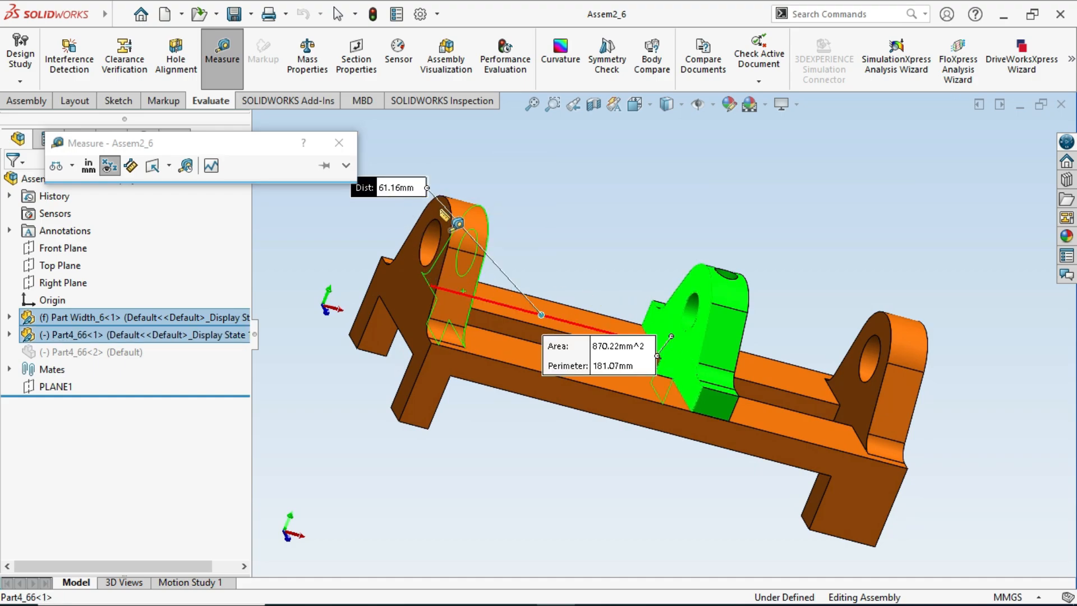
key("Escape")
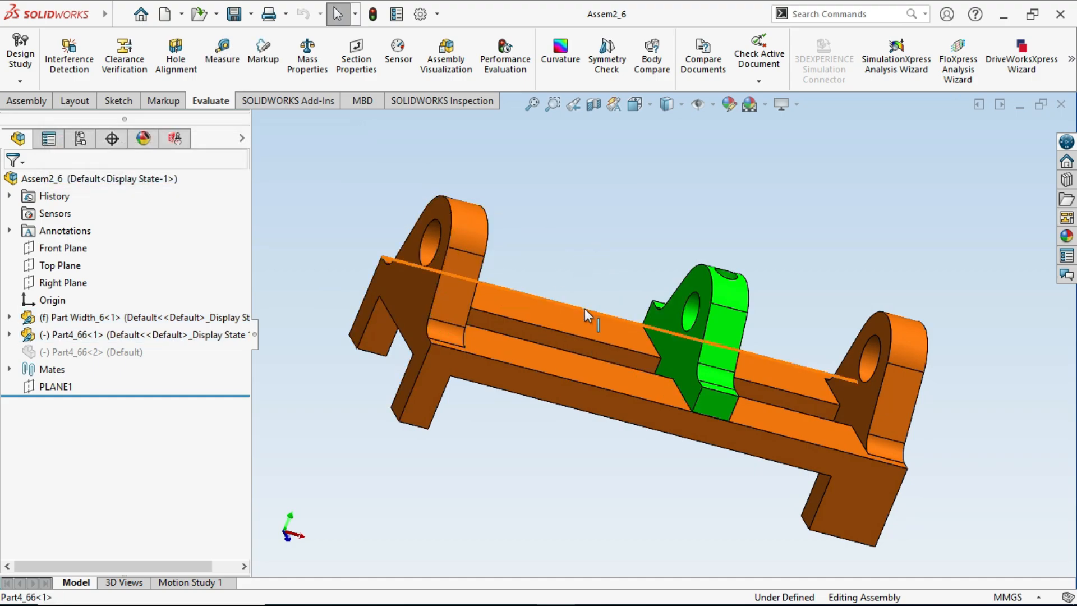
middle_click_drag(586, 315, 515, 305)
scroll(536, 329, "up", 1)
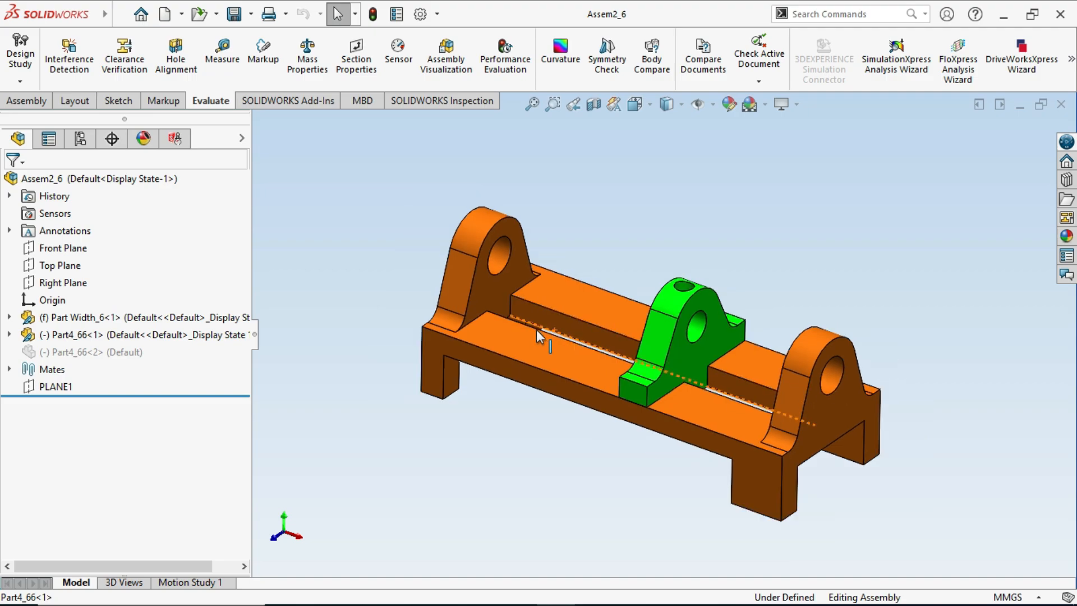
scroll(589, 315, "down", 2)
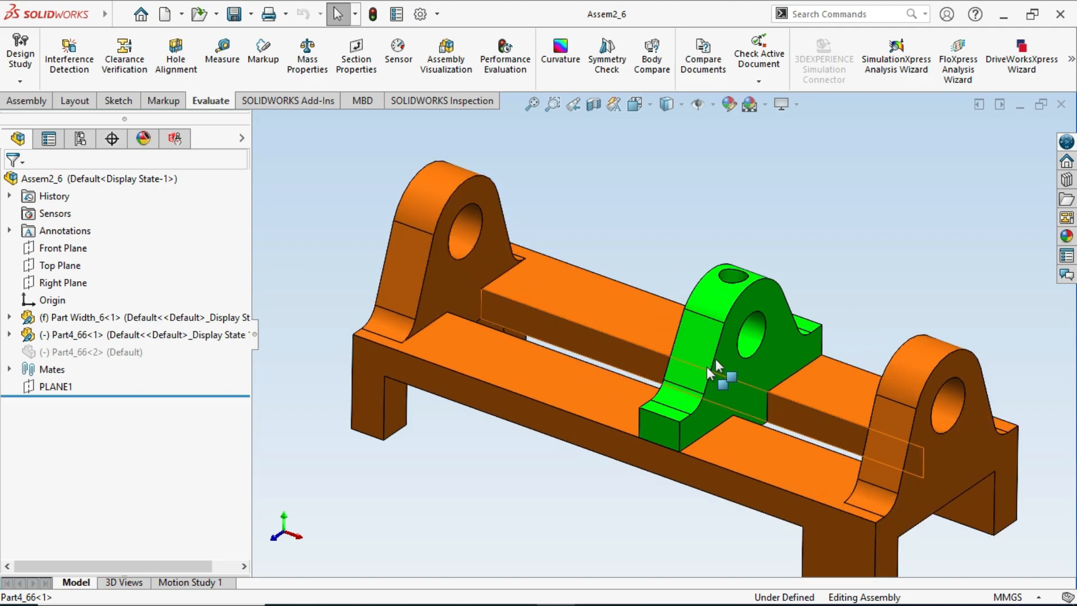
middle_click_drag(673, 333, 618, 326)
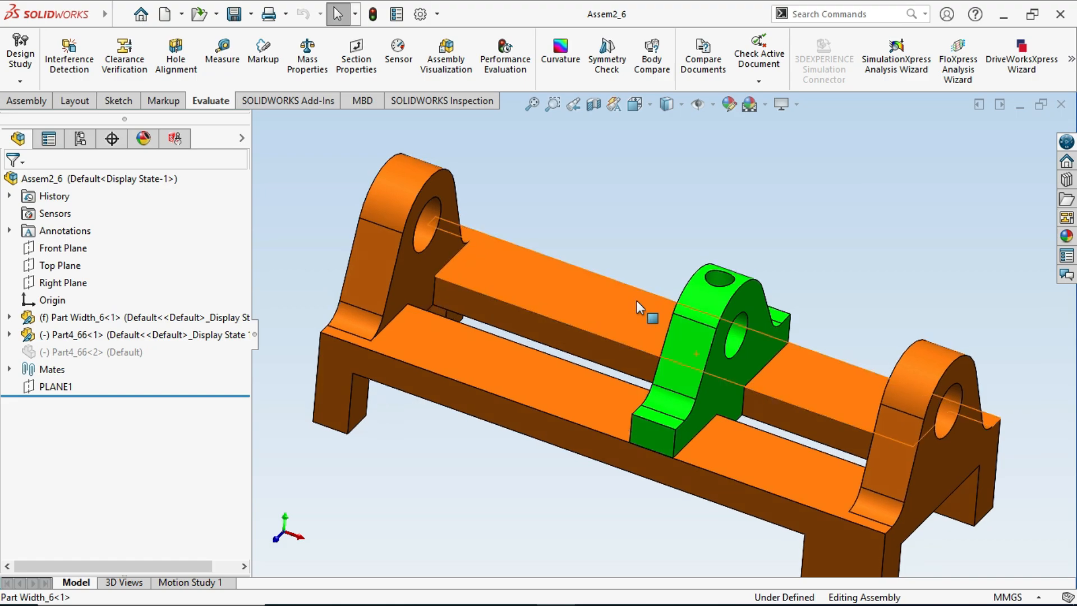
scroll(637, 302, "down", 1)
scroll(637, 304, "up", 2)
middle_click_drag(669, 356, 662, 373)
middle_click_drag(662, 373, 648, 336, "ctrl")
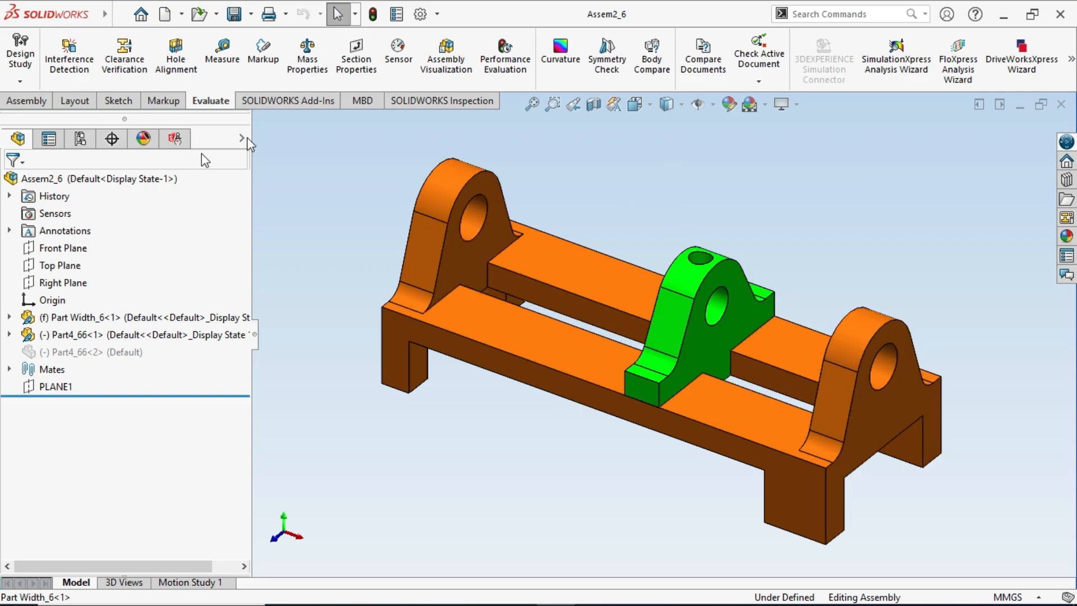
- Start an advanced Width mate with the Dimension constraint and set its distance from the end to 20 mm
left_click(26, 100)
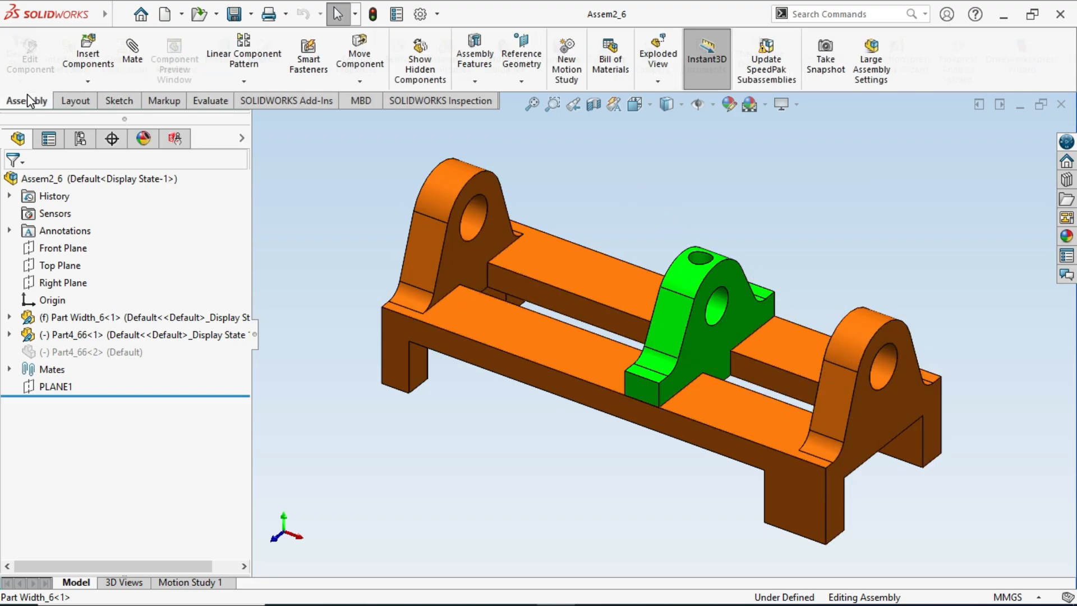
left_click(133, 70)
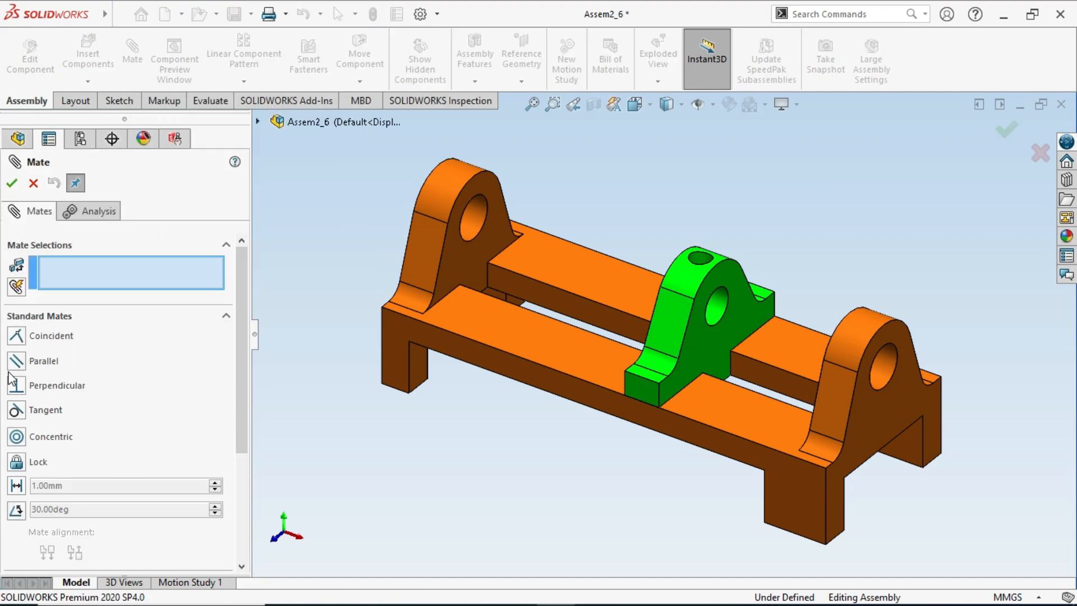
left_click(51, 320)
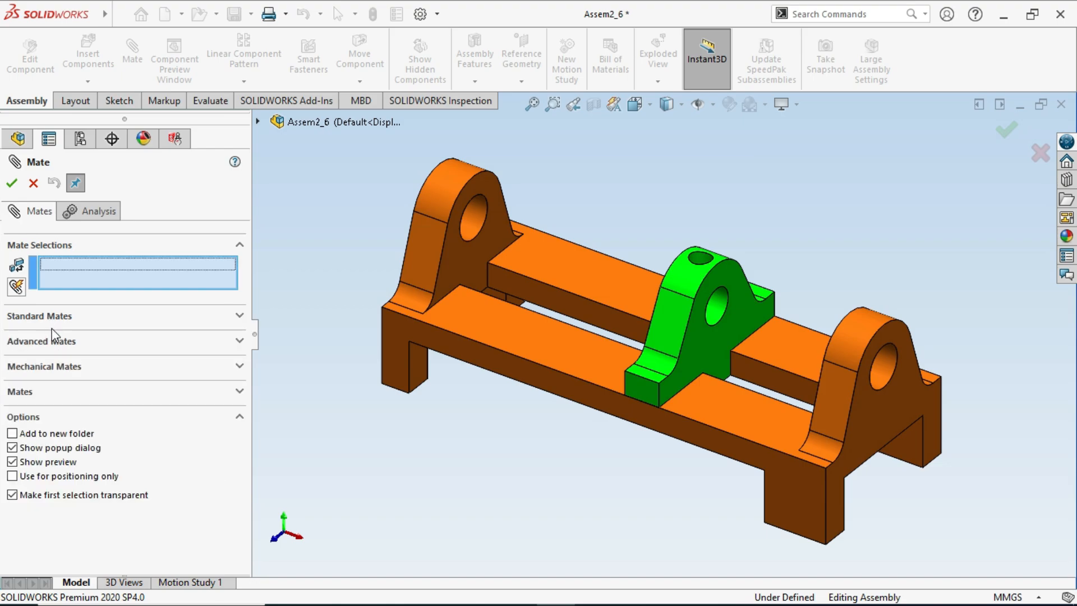
left_click(67, 342)
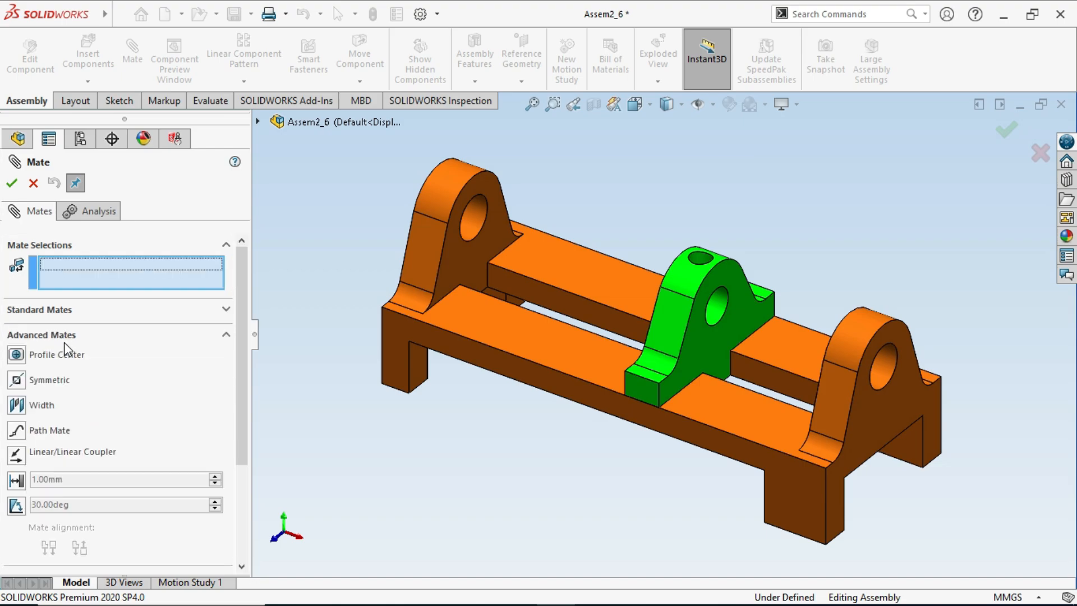
left_click(17, 404)
left_click(90, 511)
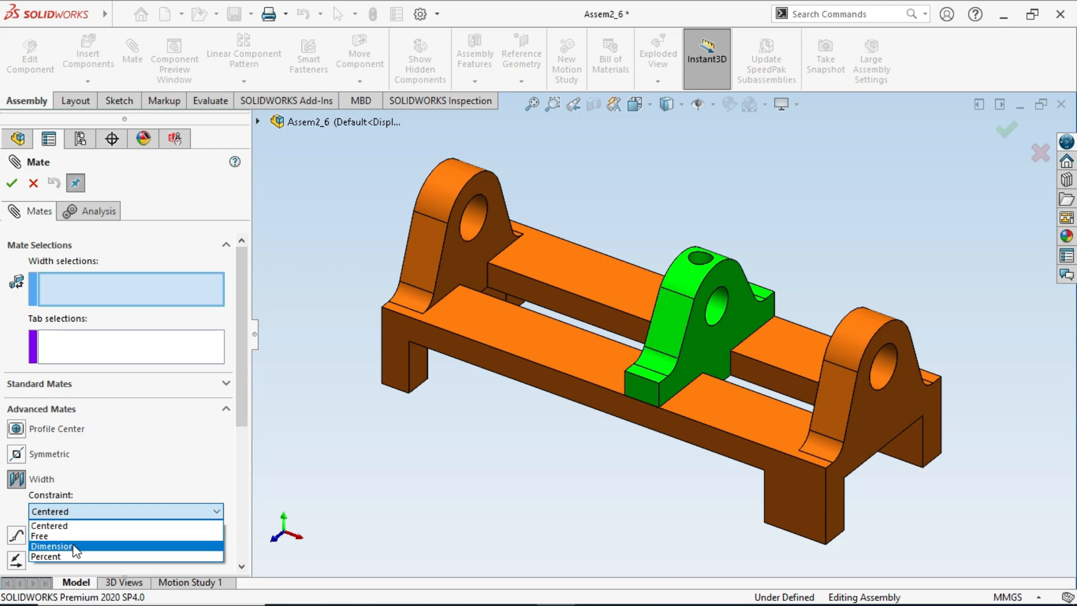
left_click(52, 545)
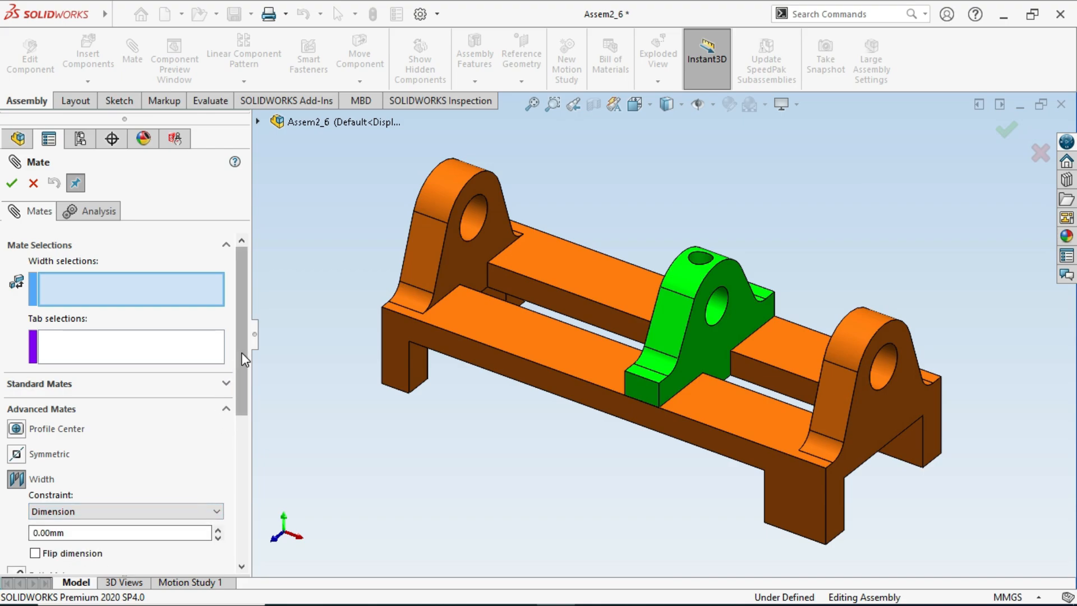
left_click_drag(241, 352, 239, 372)
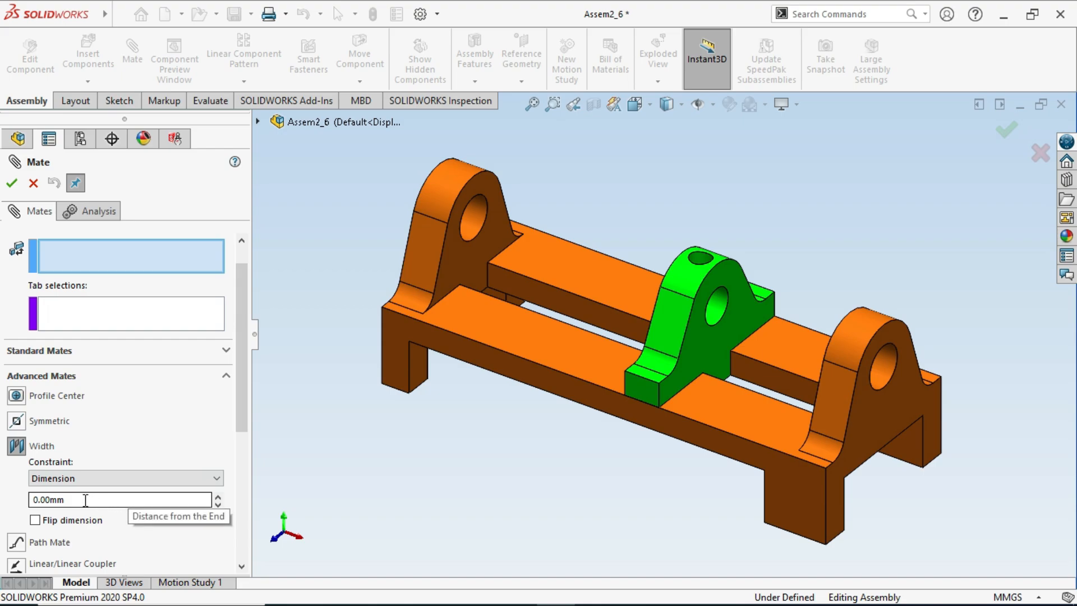
left_click_drag(91, 503, 13, 503)
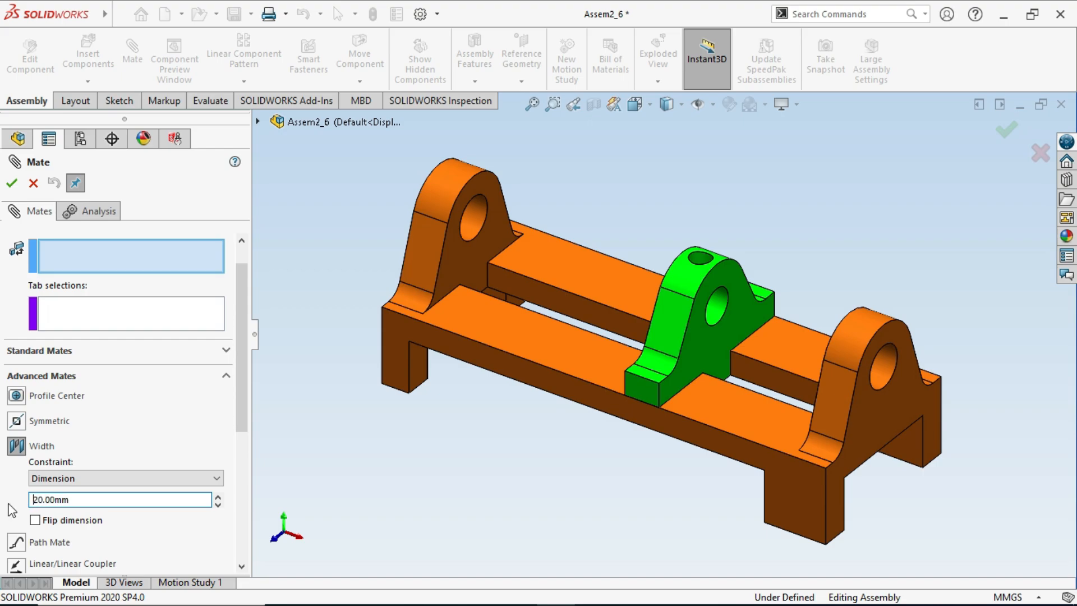
scroll(247, 348, "up", 2)
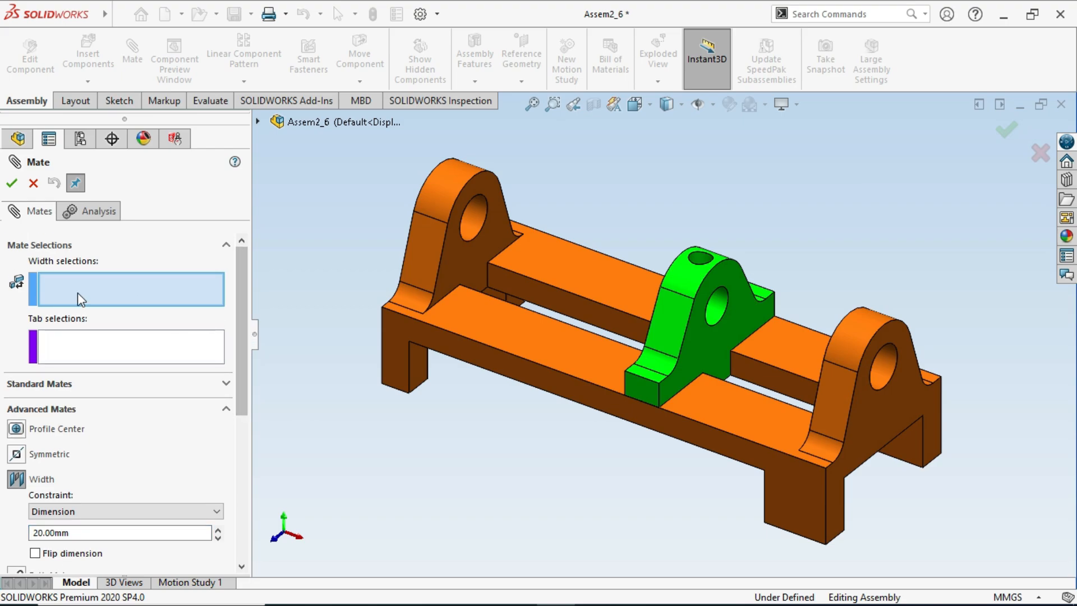
- Set the facing inner faces of the base's two end uprights as the width selections of the Dimension Width mate
left_click(469, 256)
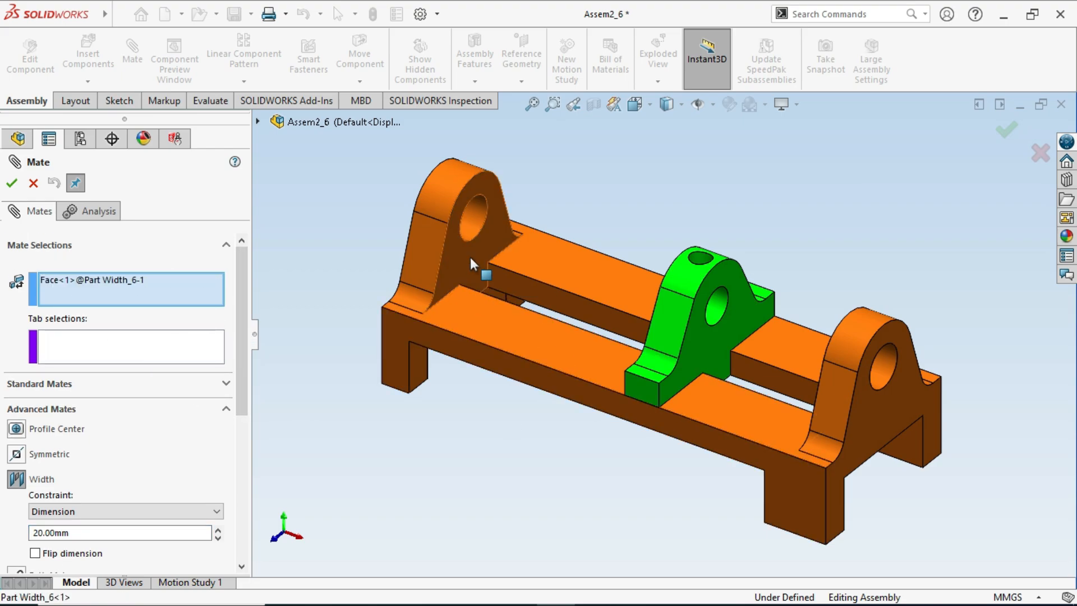
middle_click_drag(754, 382, 860, 361)
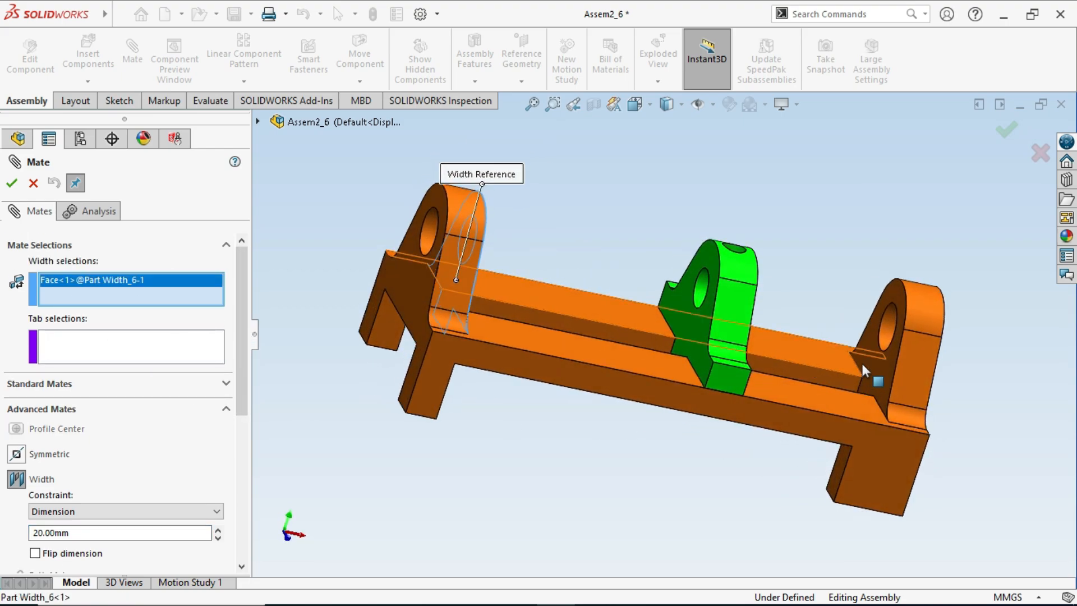
left_click(869, 366)
- Set the green bracket's two opposite flat faces as tab selections and finish the Dimension Width mate
middle_click_drag(706, 391, 727, 325)
left_click(688, 347)
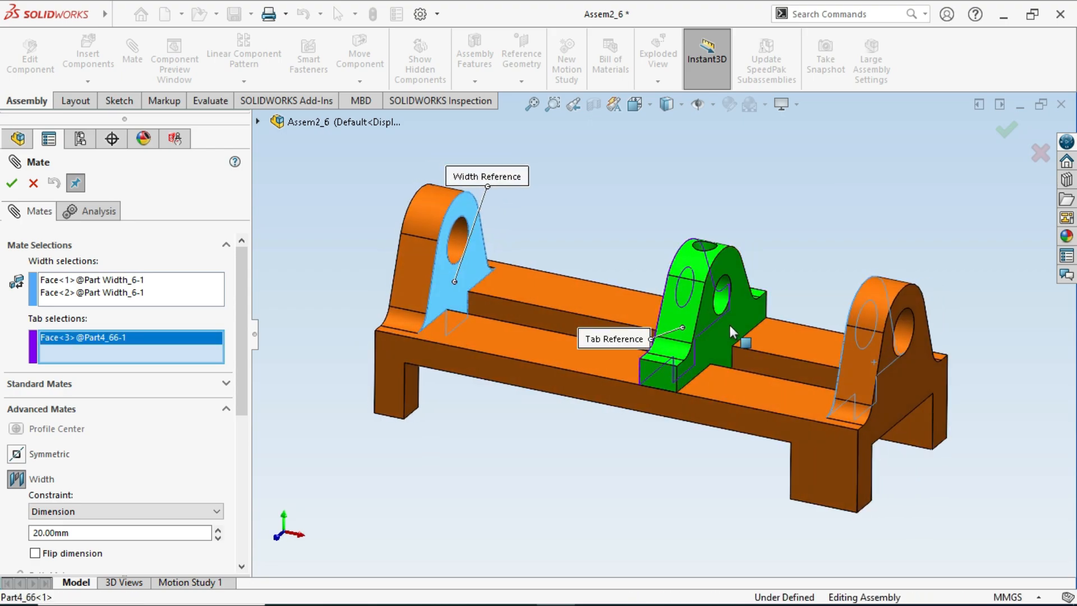
left_click(532, 285)
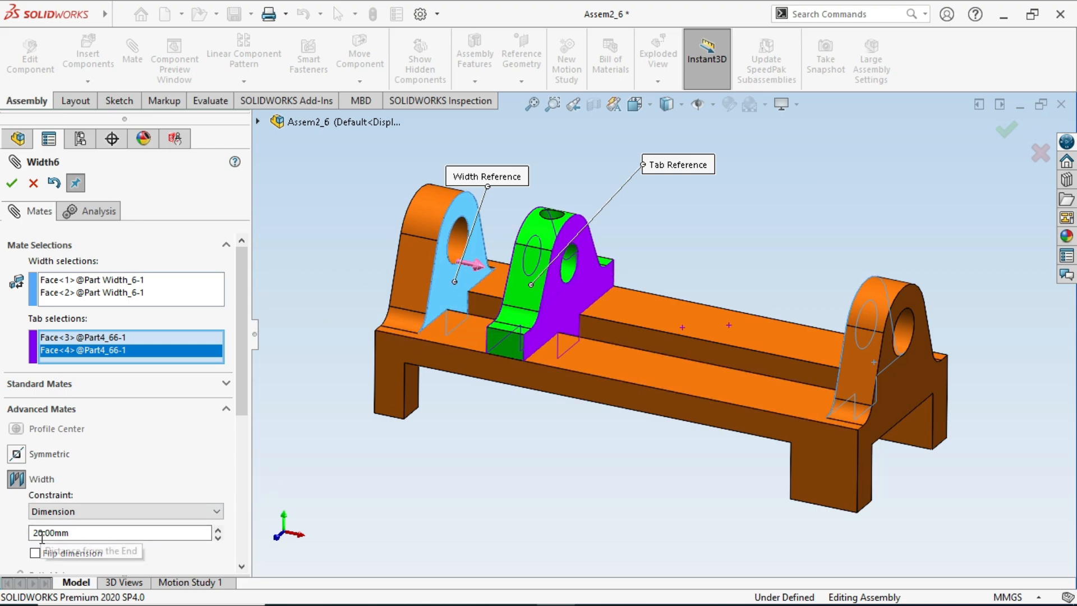
left_click(11, 185)
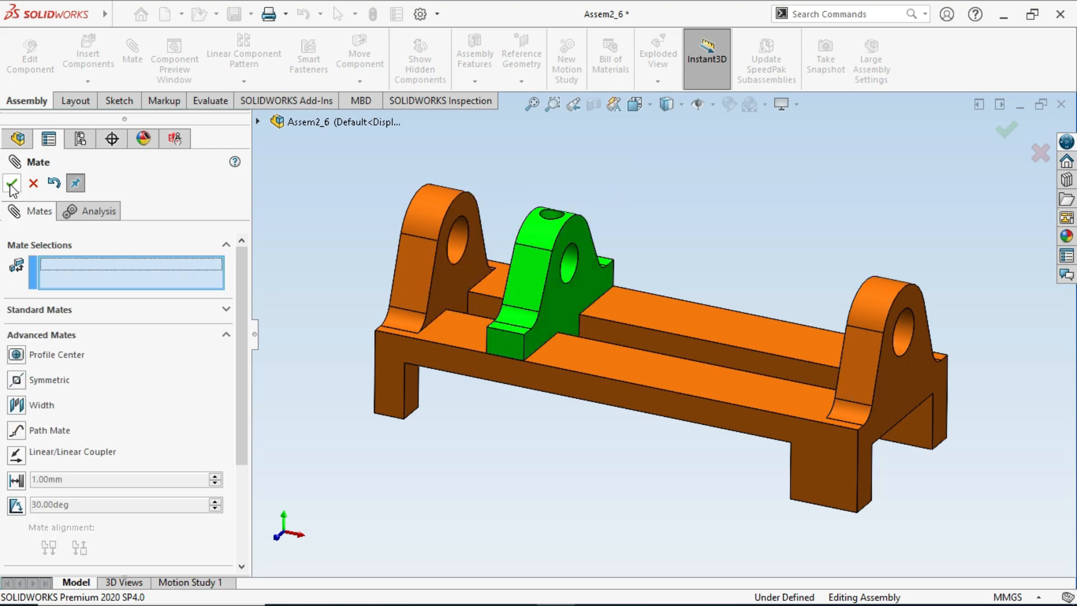
left_click(11, 185)
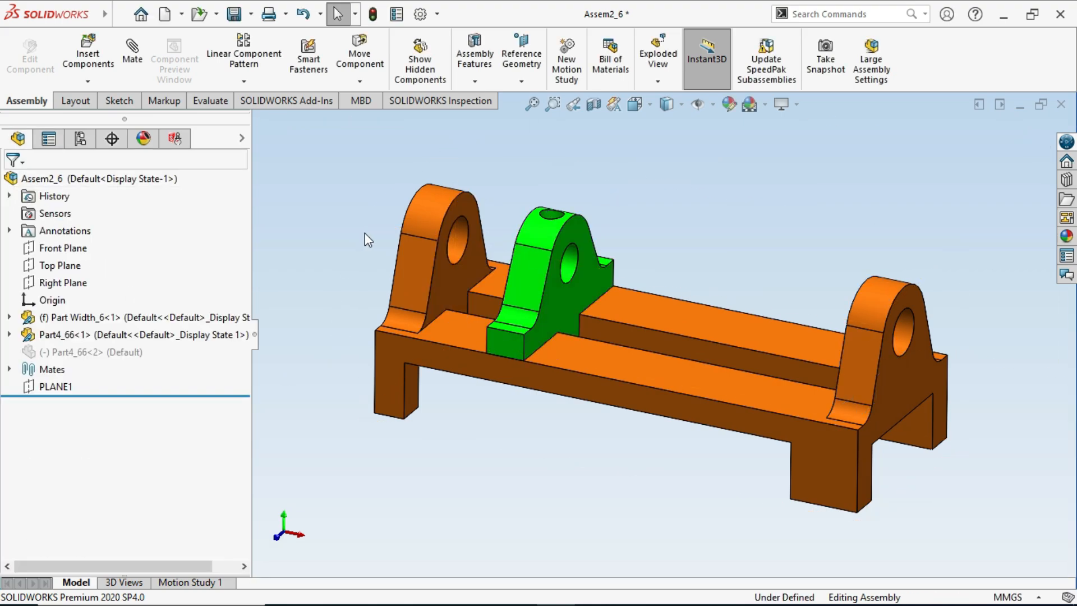
- Measure the gap between the first end upright's inner face and the green bracket's facing side, and close the measurement
left_click(198, 101)
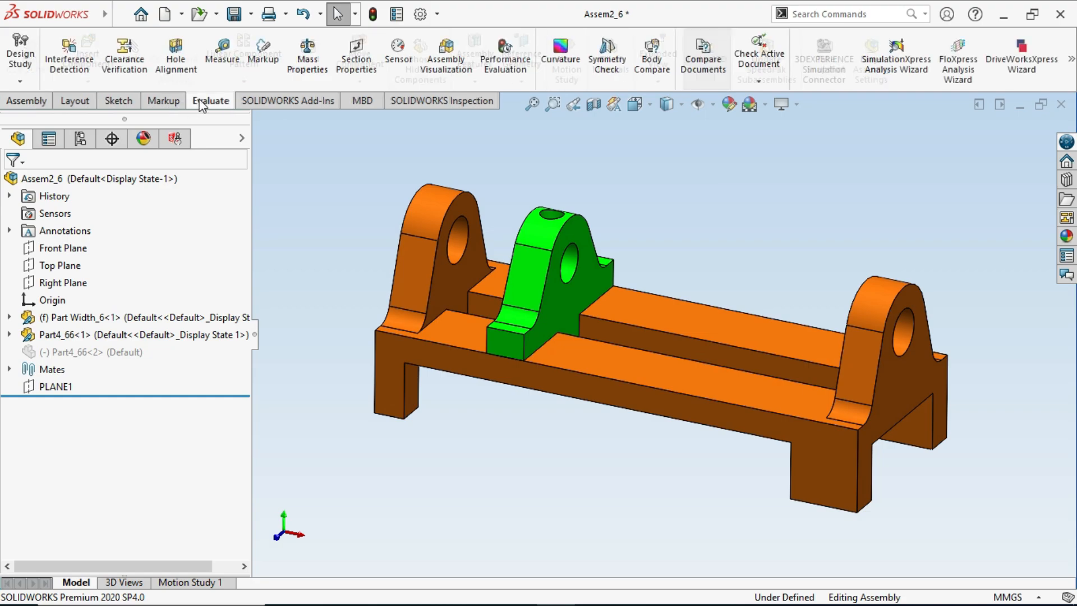
left_click(222, 51)
left_click(457, 286)
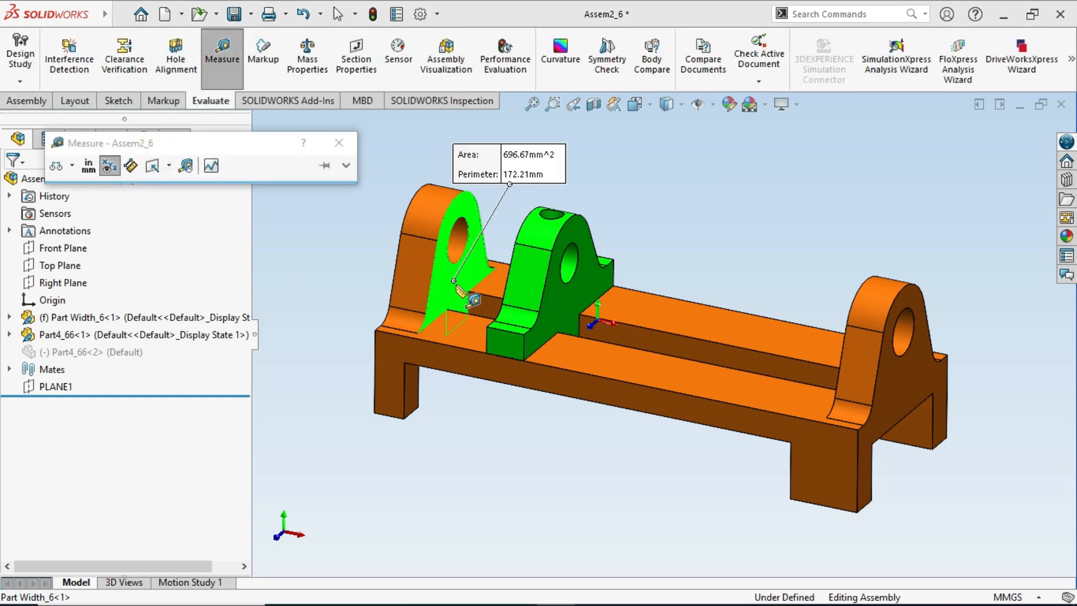
middle_click_drag(457, 286, 536, 303)
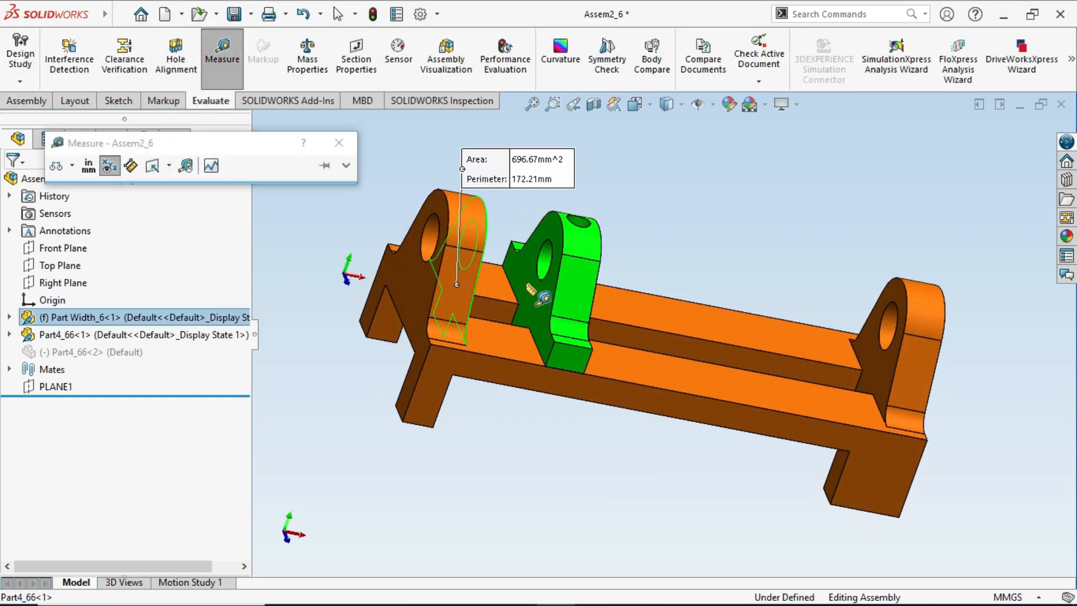
left_click(527, 294)
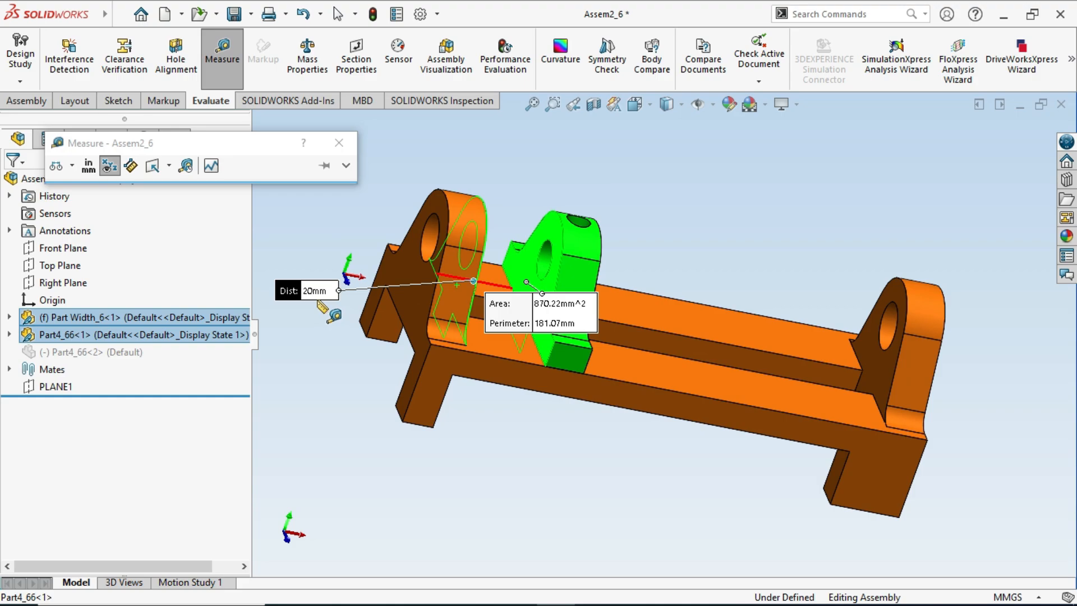
key("Escape")
key("Escape")
- Switch to the isometric view, edit the bracket's Width mate and enable Flip dimension to measure from the other end
middle_click_drag(591, 426, 531, 409)
key("space")
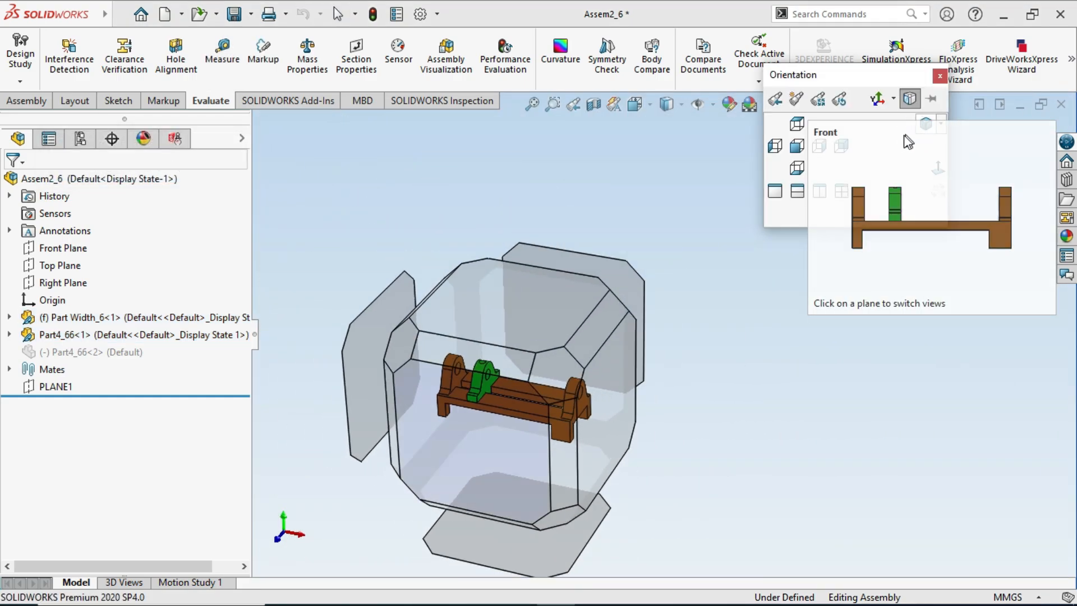
left_click(925, 124)
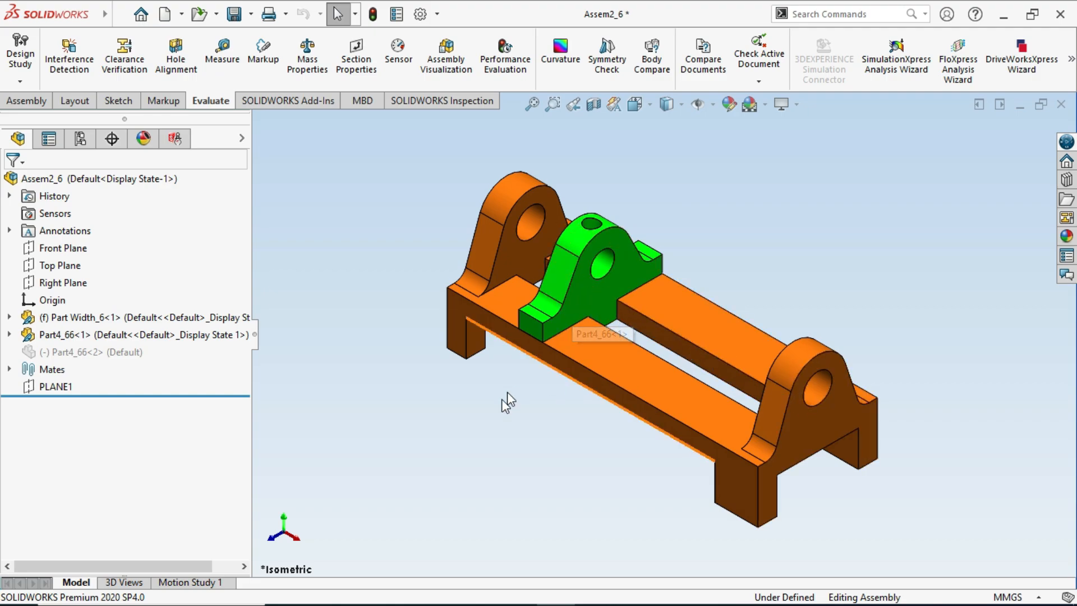
left_click(9, 369)
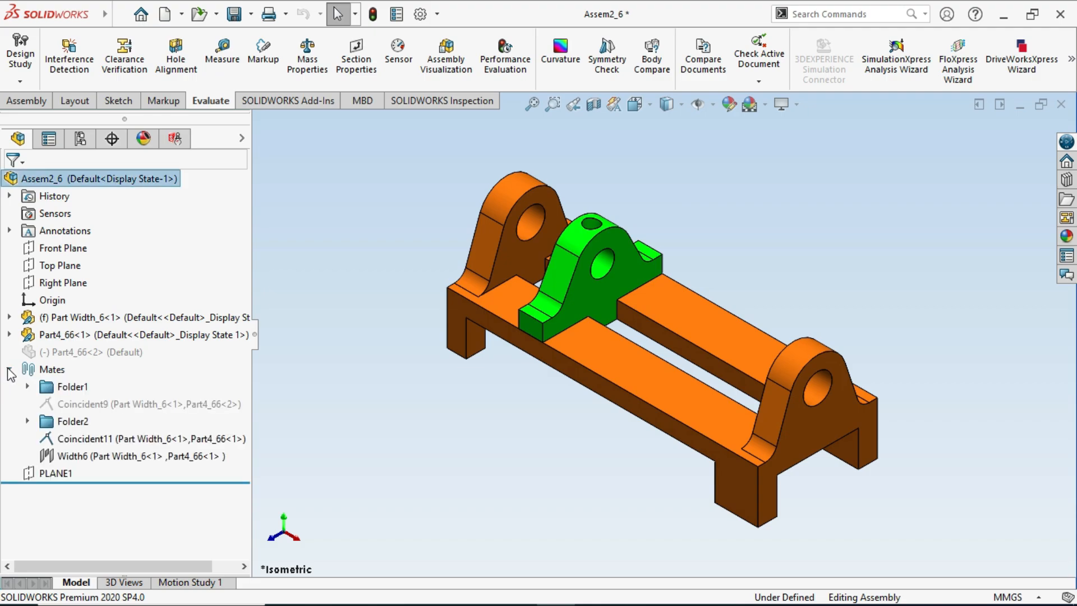
left_click(92, 457)
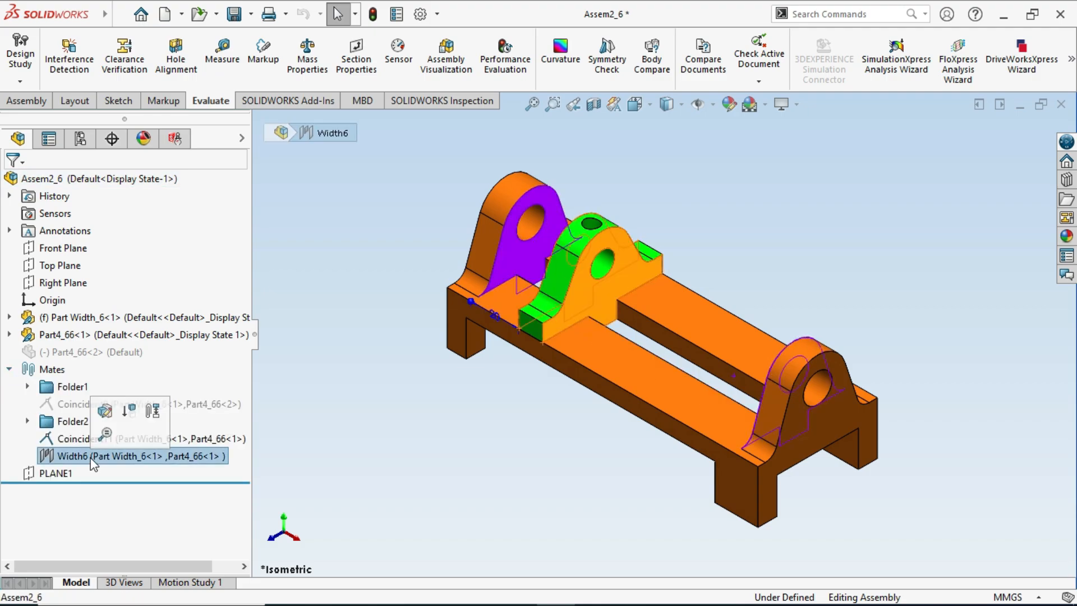
left_click(109, 415)
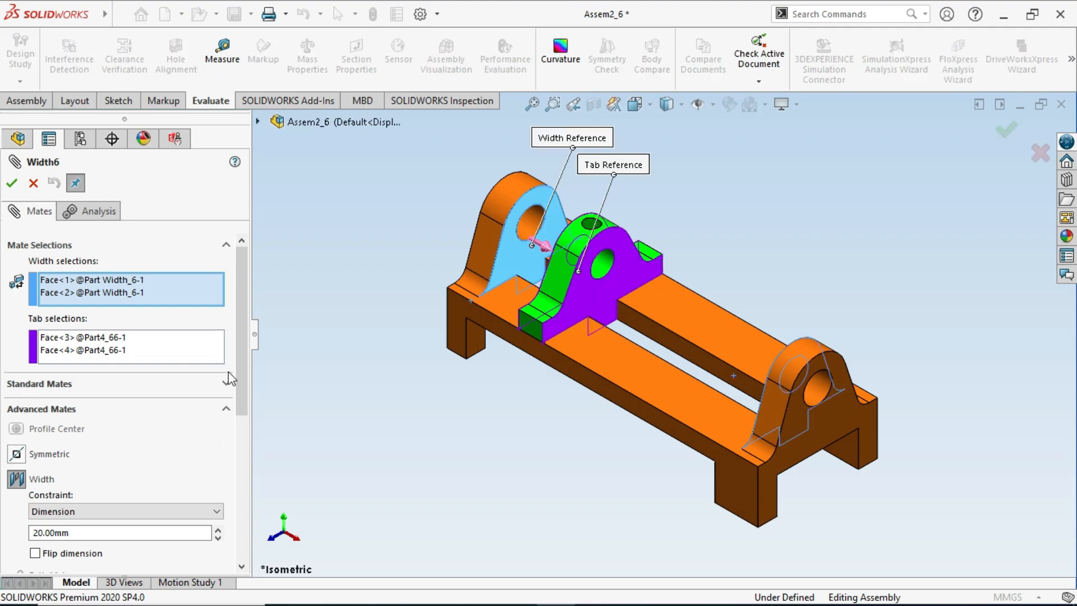
left_click_drag(240, 332, 241, 372)
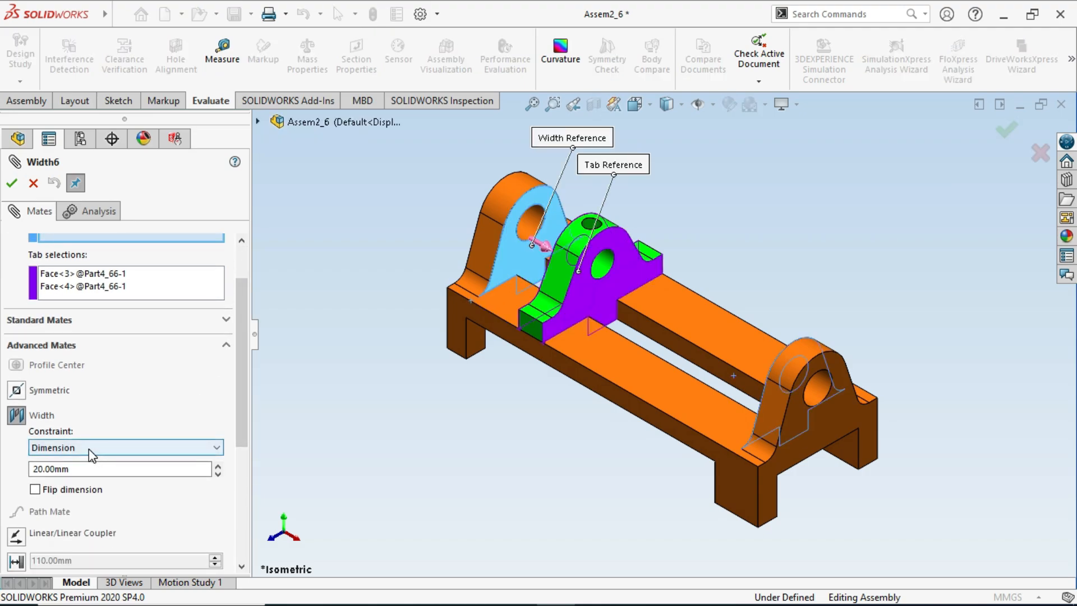
left_click(34, 490)
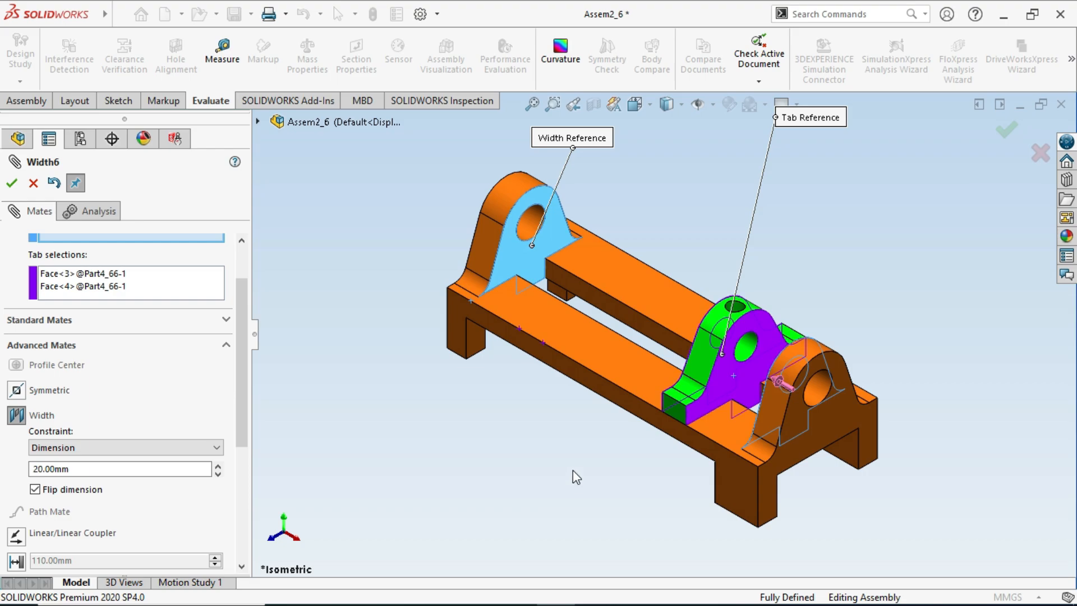
- Examine the green bracket's position and its gap to the second end upright with the dimension flipped
mouse_move(574, 470)
middle_mouse_down()
mouse_move(584, 470)
mouse_move(574, 476)
middle_mouse_up()
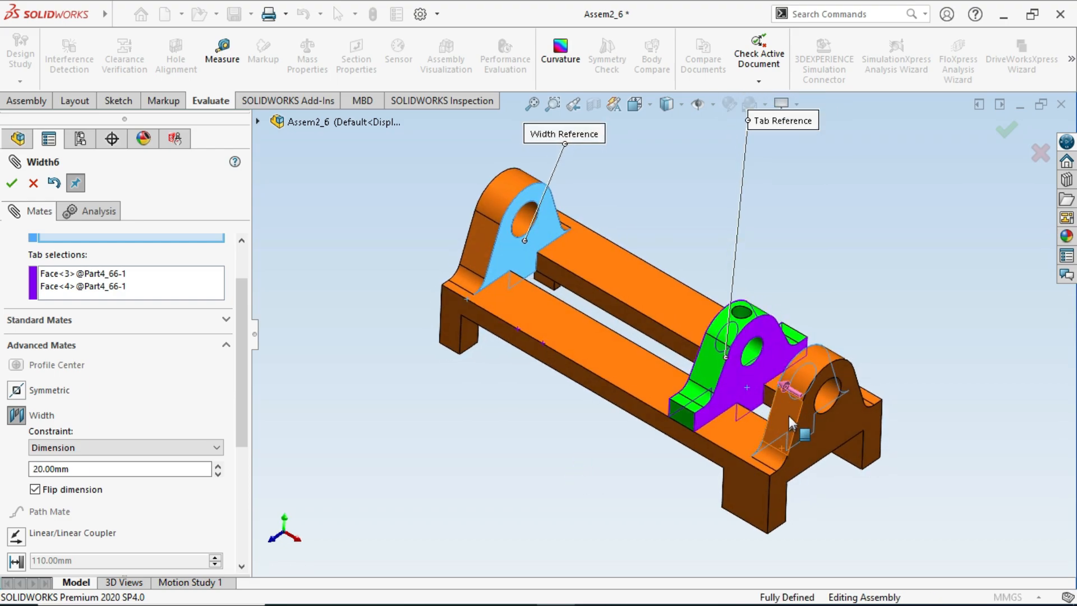
scroll(800, 425, "up", 5)
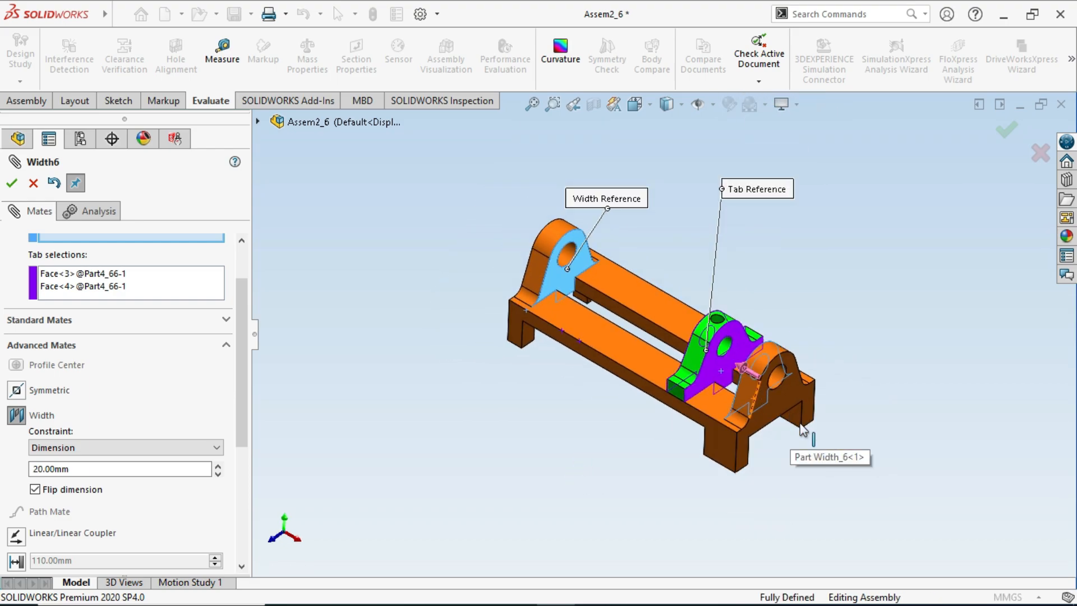
scroll(800, 425, "down", 4)
scroll(600, 289, "down", 4)
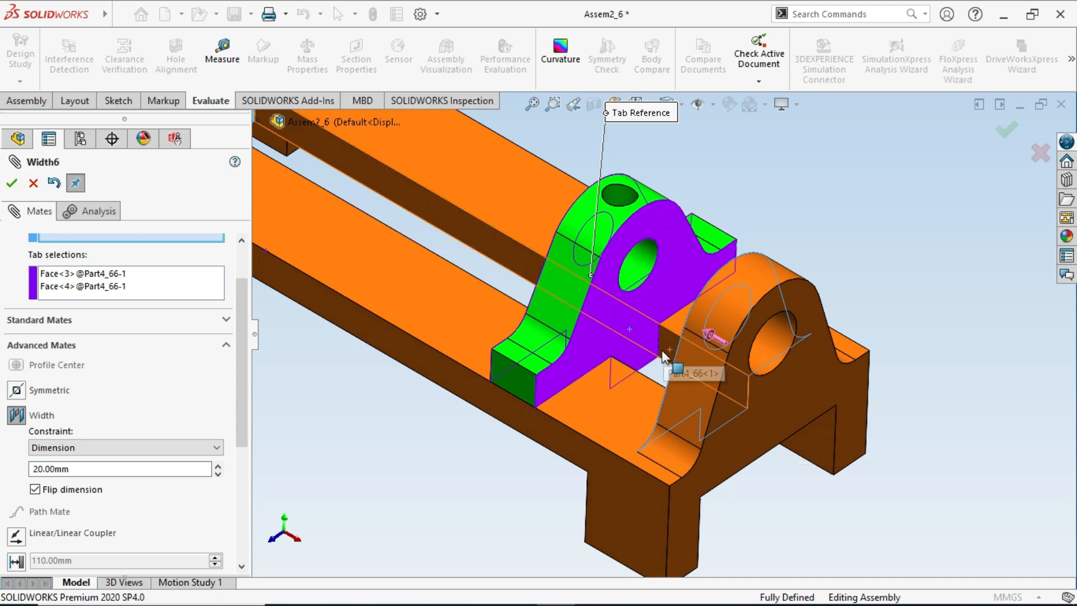
scroll(746, 359, "up", 2)
scroll(773, 359, "down", 2)
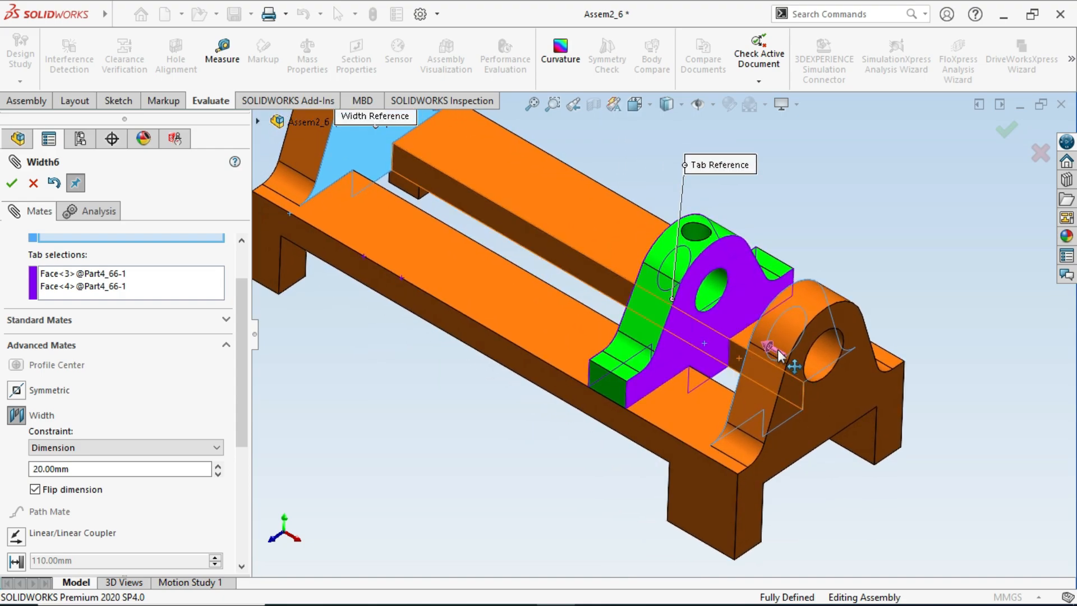
scroll(778, 353, "up", 1)
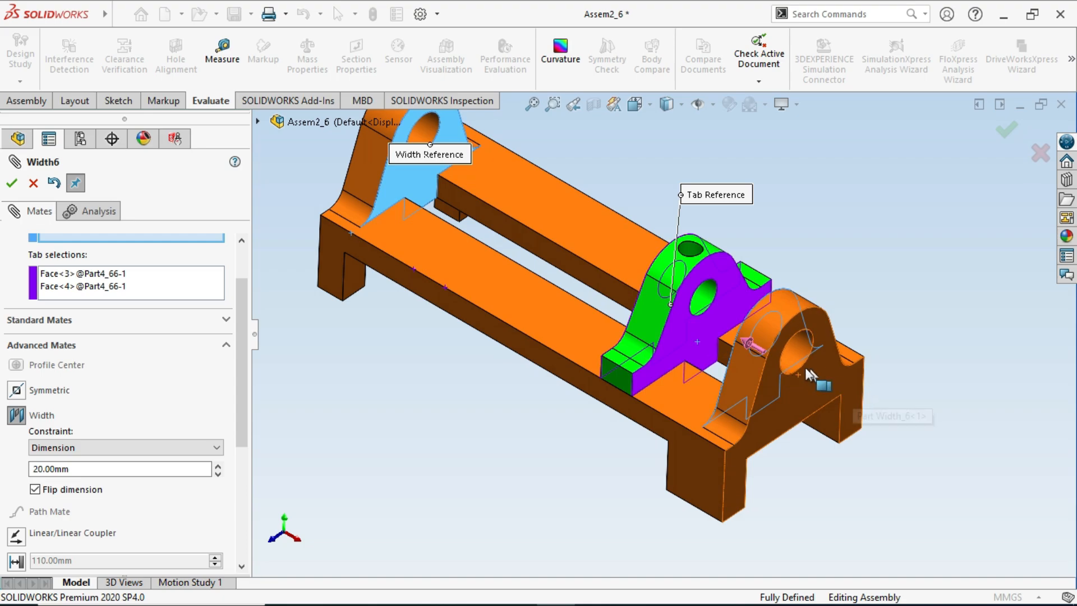
middle_click_drag(805, 368, 731, 403)
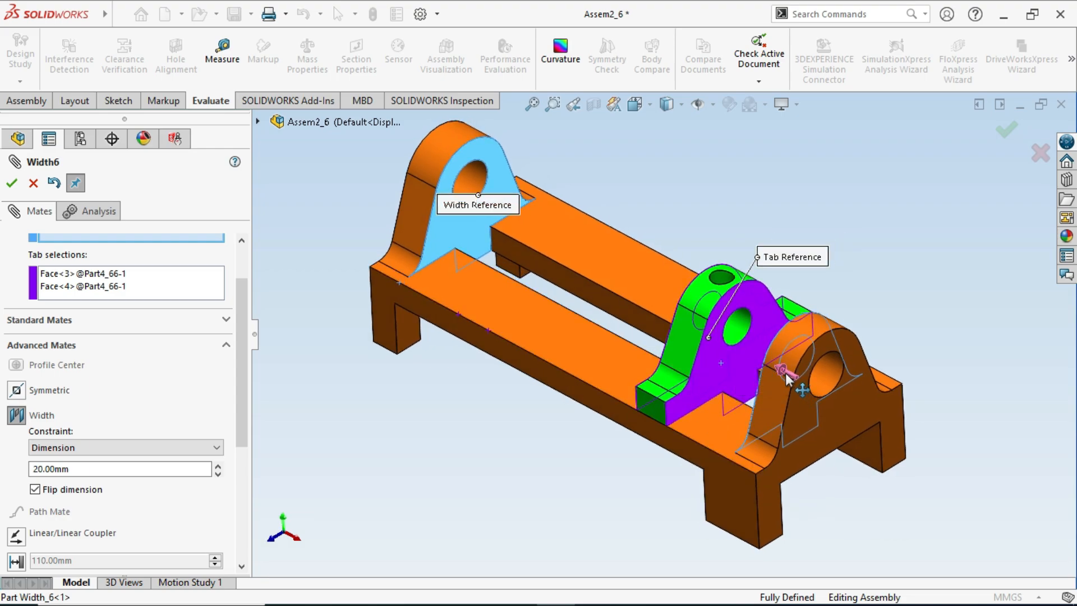
- Disable Flip dimension so the distance is measured from the first end upright, and accept the Width mate edit
left_click(36, 490)
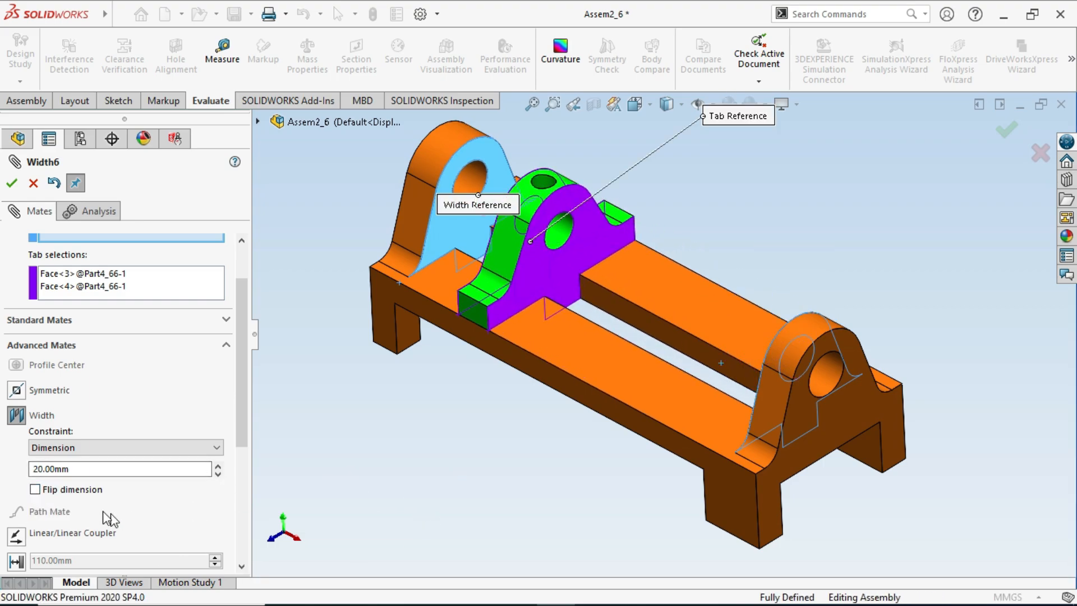
middle_click_drag(577, 441, 540, 361)
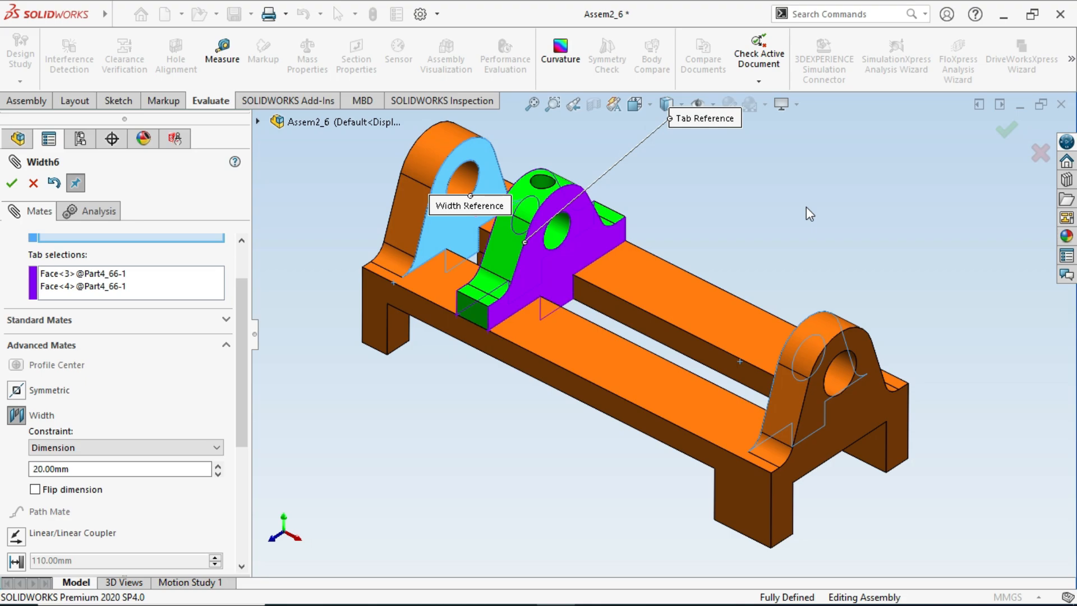
left_click(1001, 132)
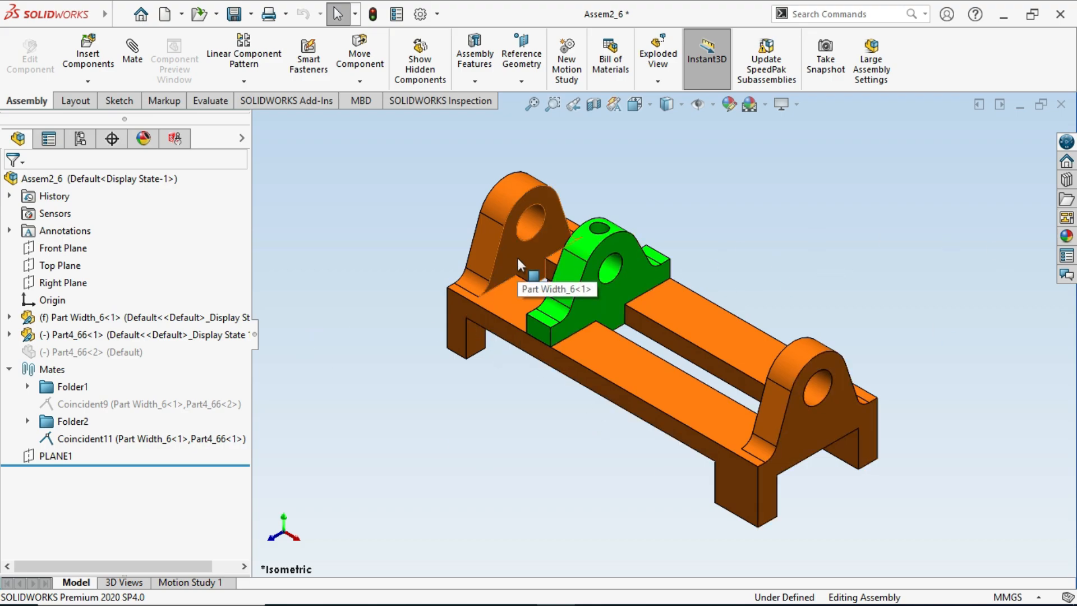
- Slide the green bracket along the base away from the first end upright, toward the middle of the base
scroll(517, 258, "down", 2)
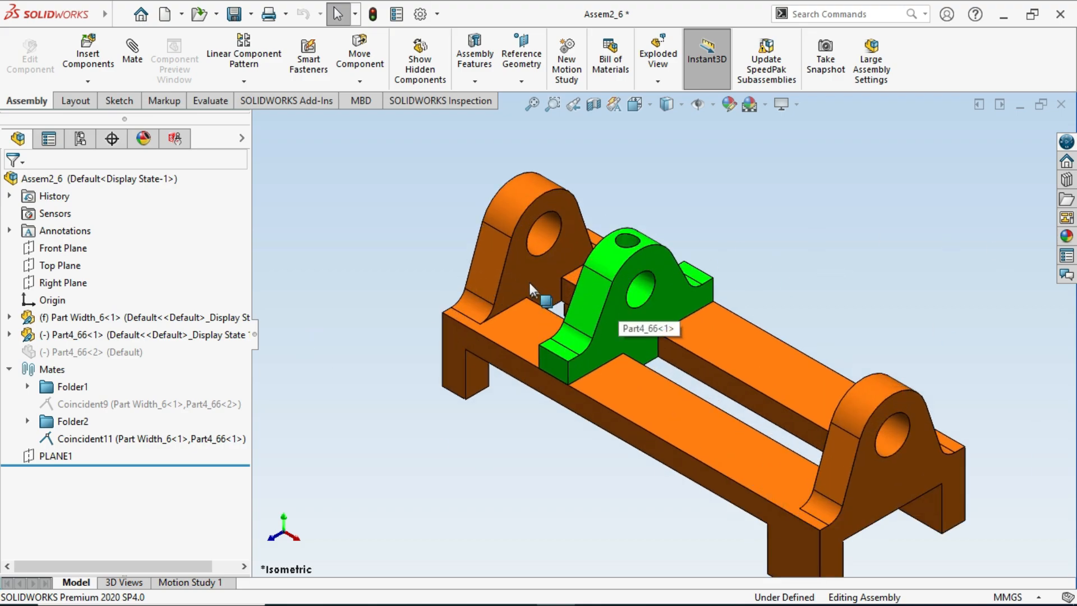
left_click(529, 282)
middle_click_drag(587, 328, 527, 340)
left_click(594, 321)
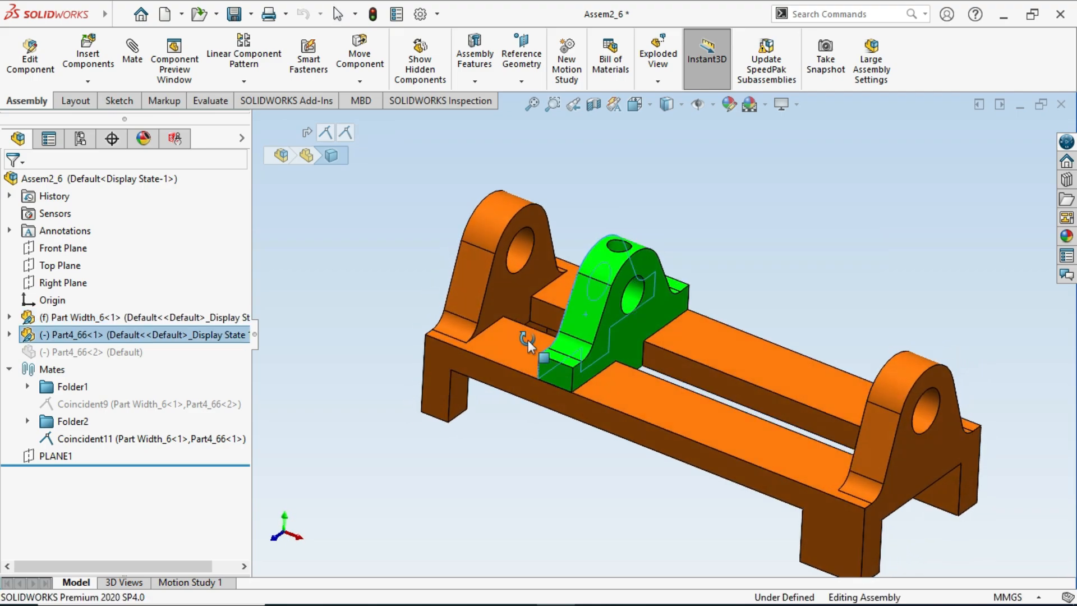
scroll(624, 331, "down", 2)
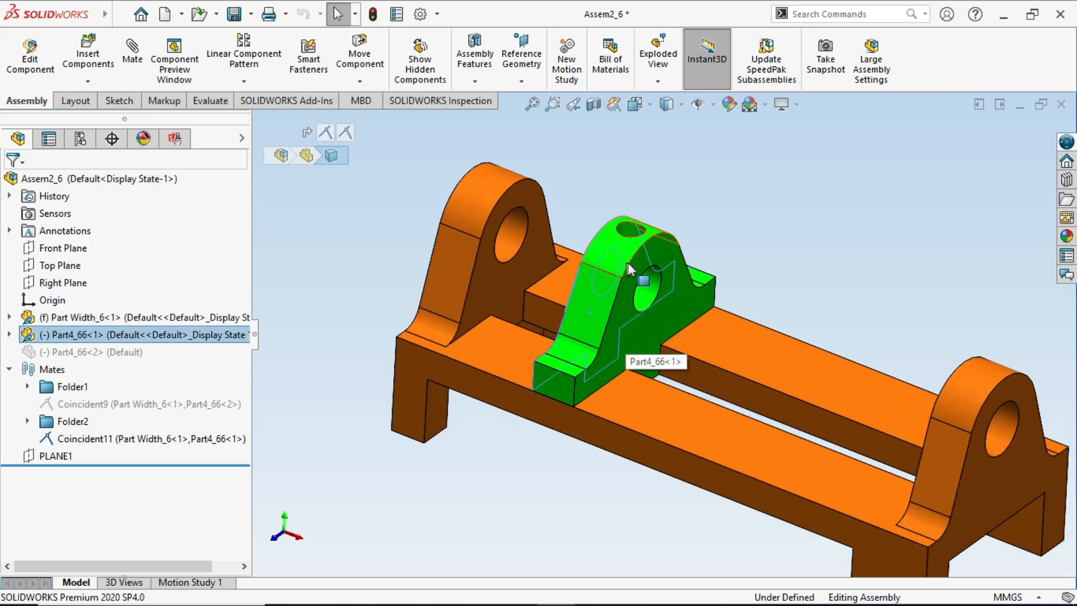
left_click_drag(628, 262, 711, 331)
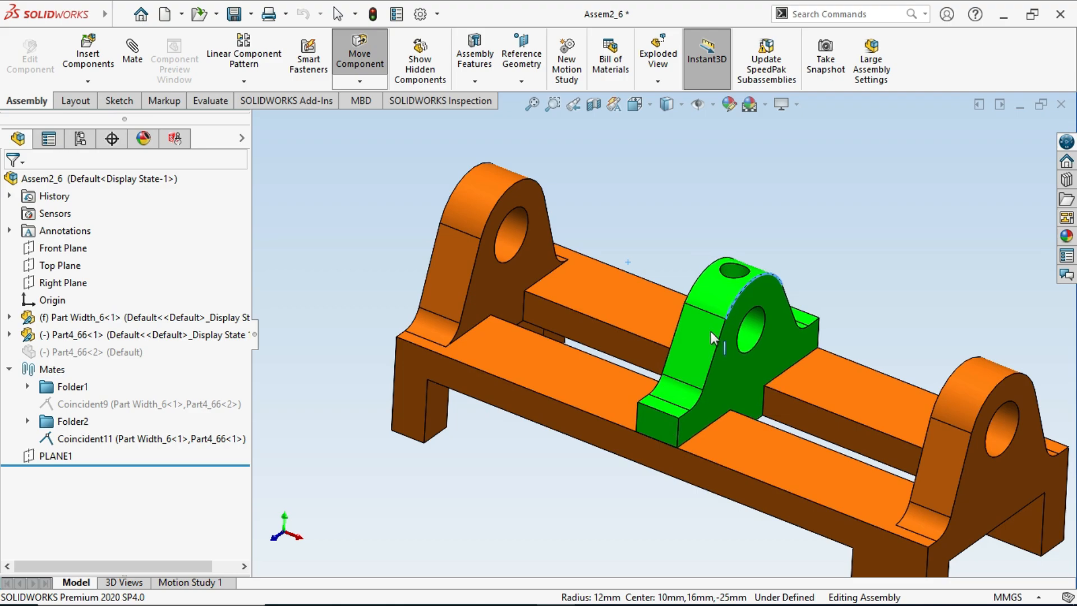
key("Escape")
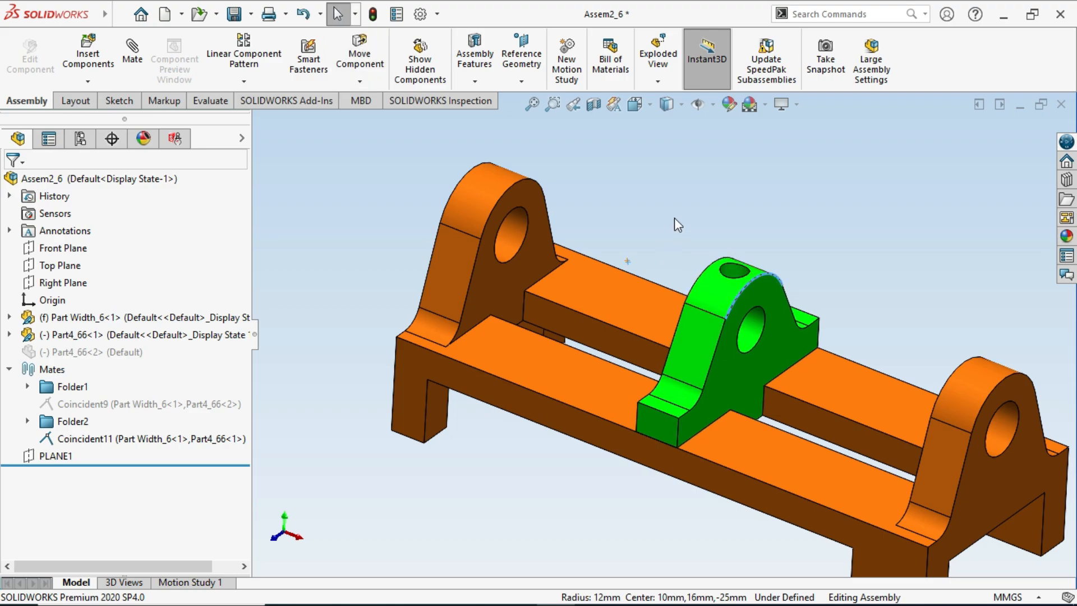
- Start a new Width mate with nothing preselected and set its constraint to Percent
left_click(135, 65)
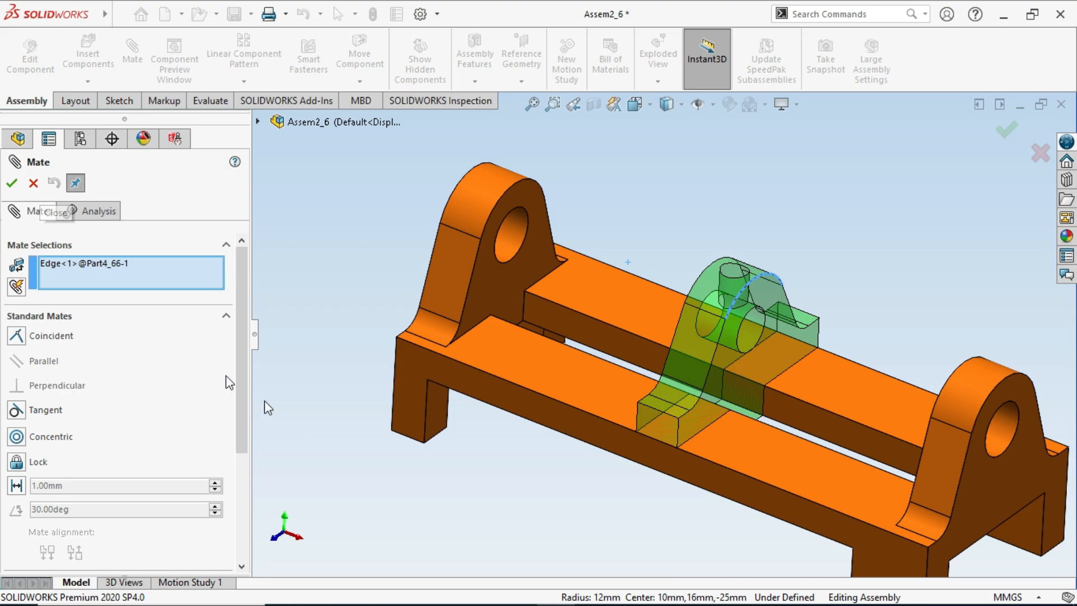
left_click(34, 183)
left_click(134, 72)
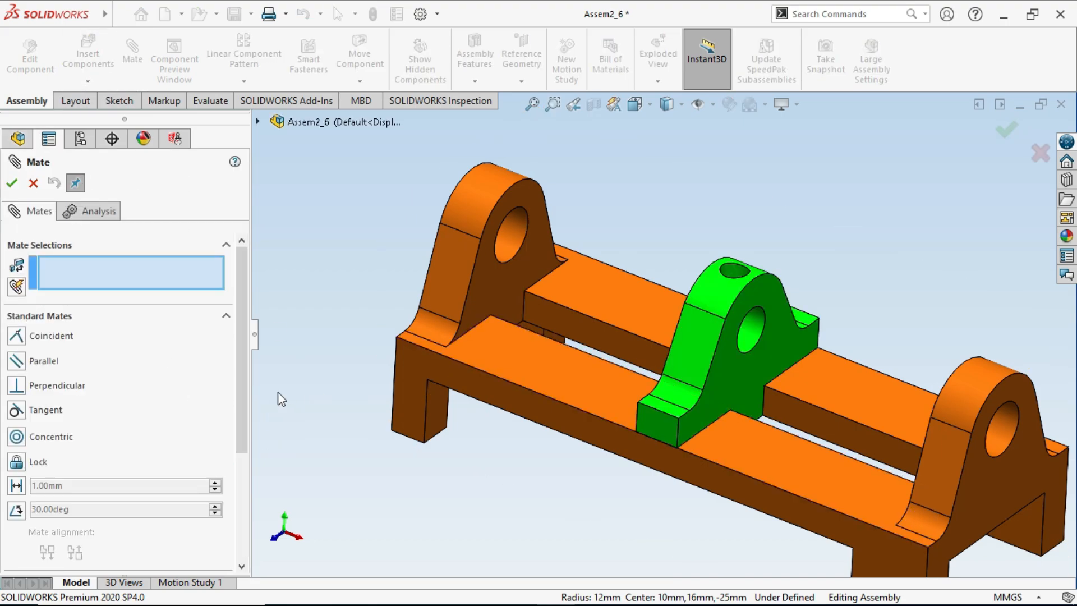
left_click(83, 318)
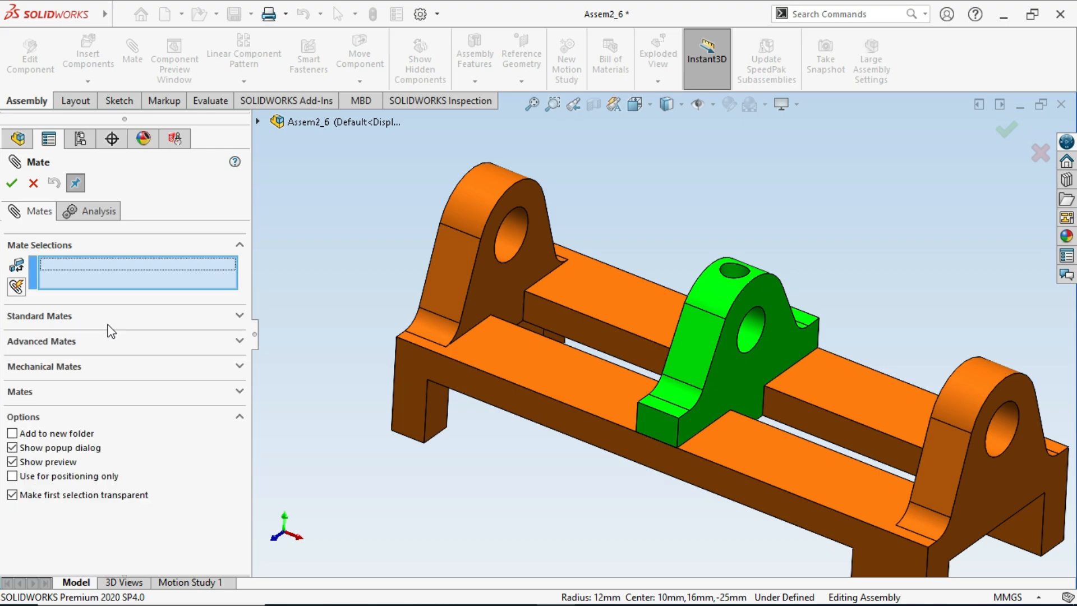
left_click(93, 343)
left_click(34, 409)
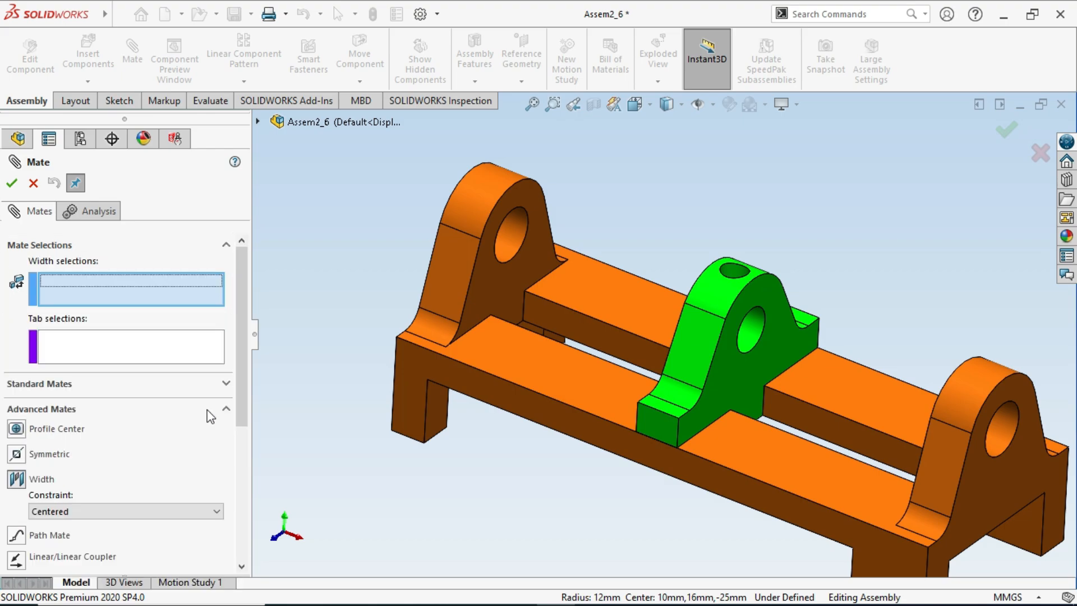
scroll(237, 382, "down", 3)
left_click(75, 393)
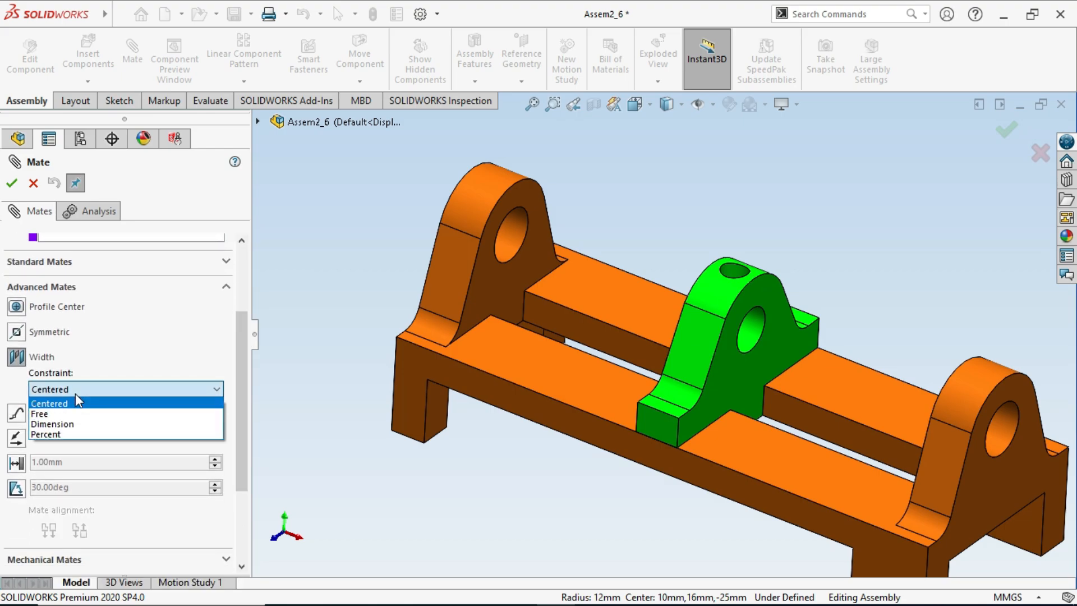
left_click(88, 435)
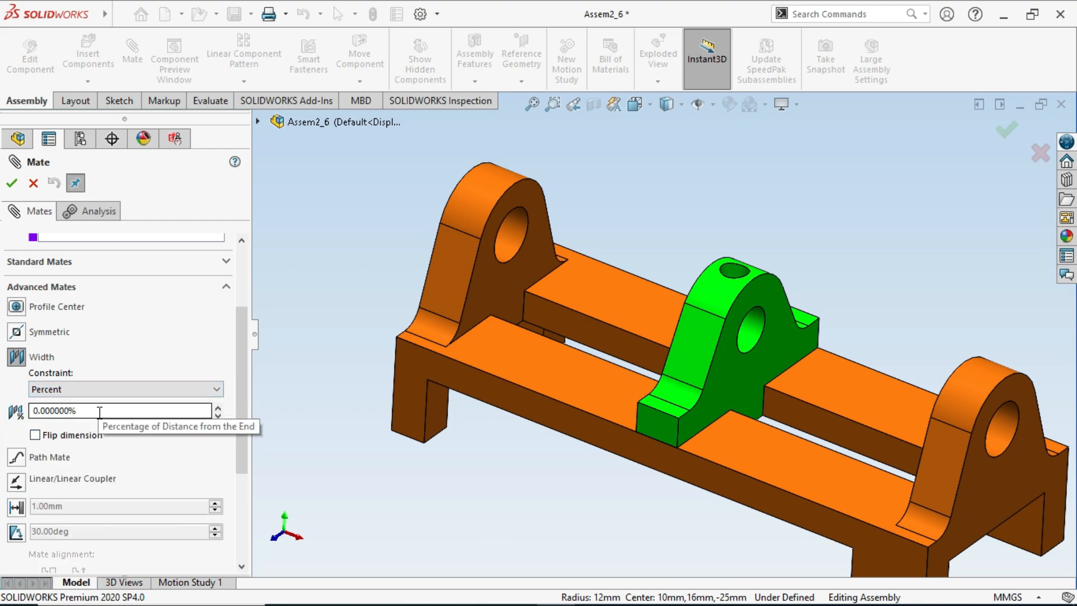
- Select the end uprights' inner faces as the width references and the green bracket's two opposite side faces as the tab references
left_click_drag(101, 412, 16, 416)
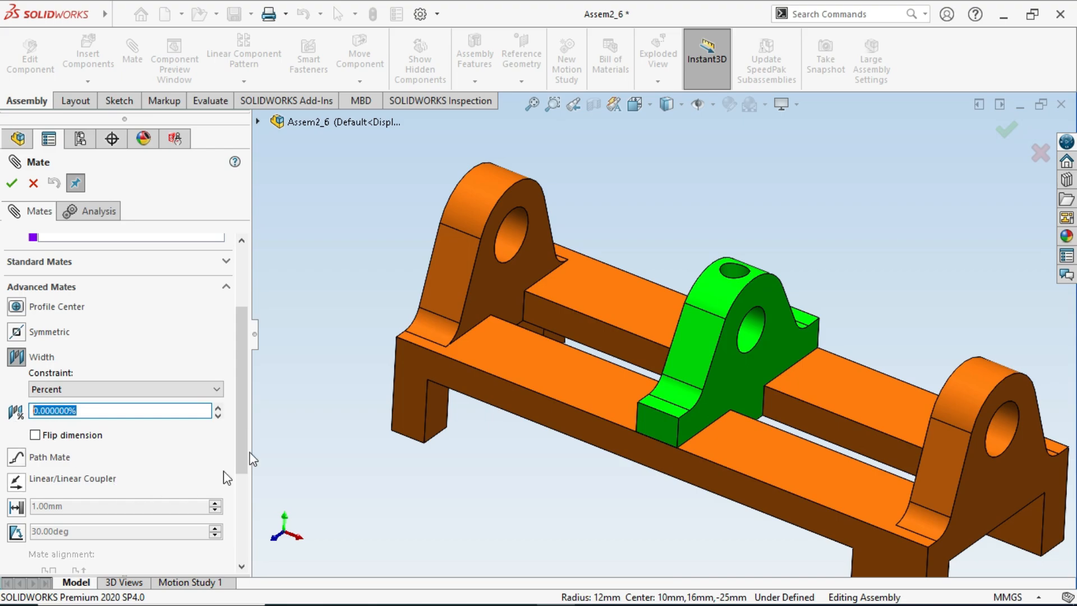
left_click_drag(243, 400, 244, 336)
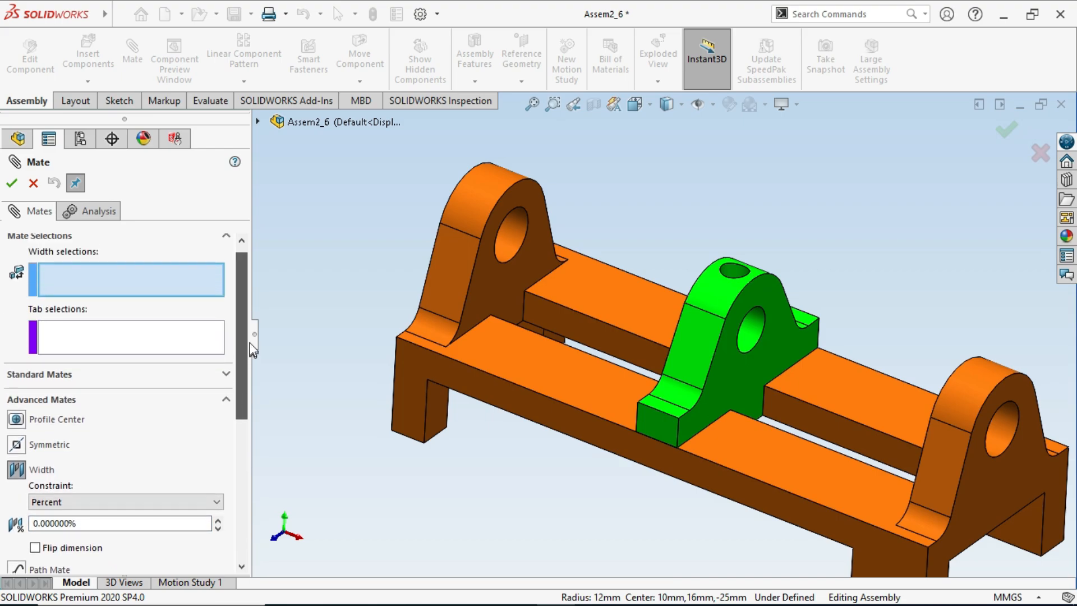
left_click(81, 292)
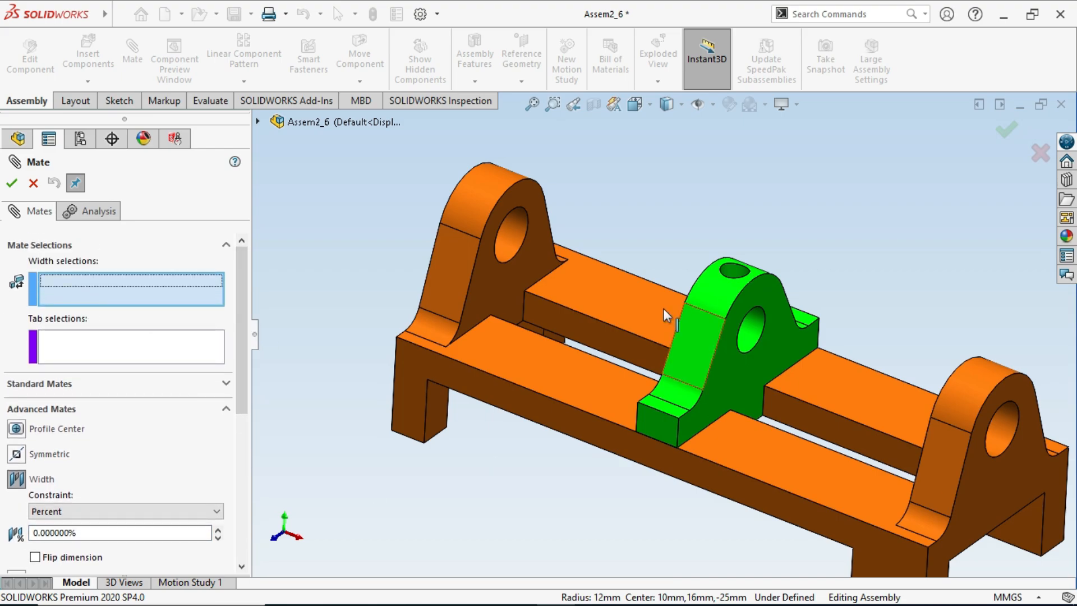
left_click(492, 284)
middle_click_drag(877, 401, 937, 425)
left_click(1030, 439)
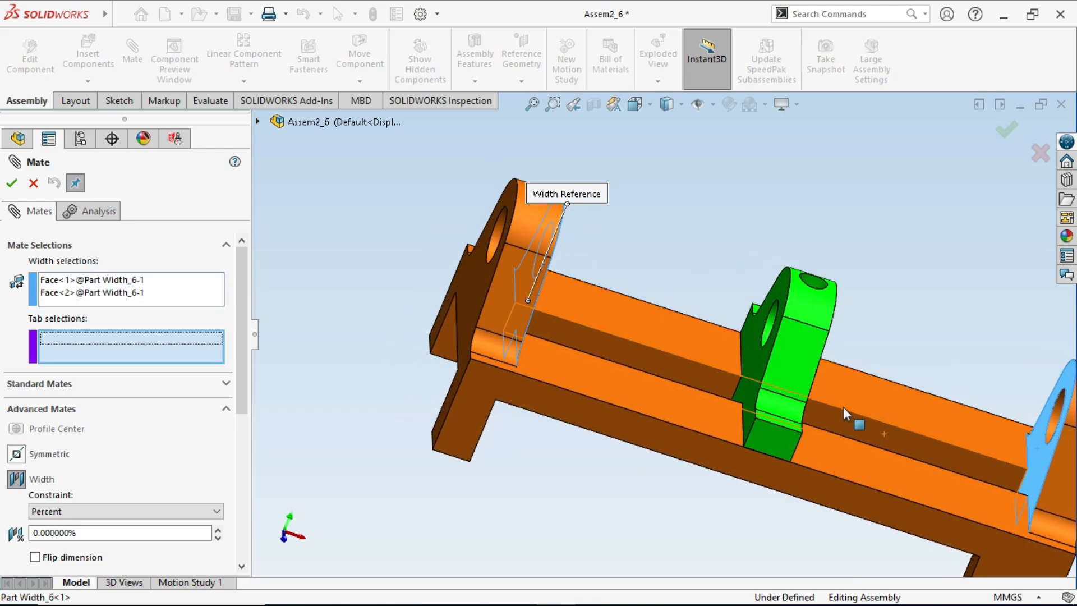
left_click(756, 359)
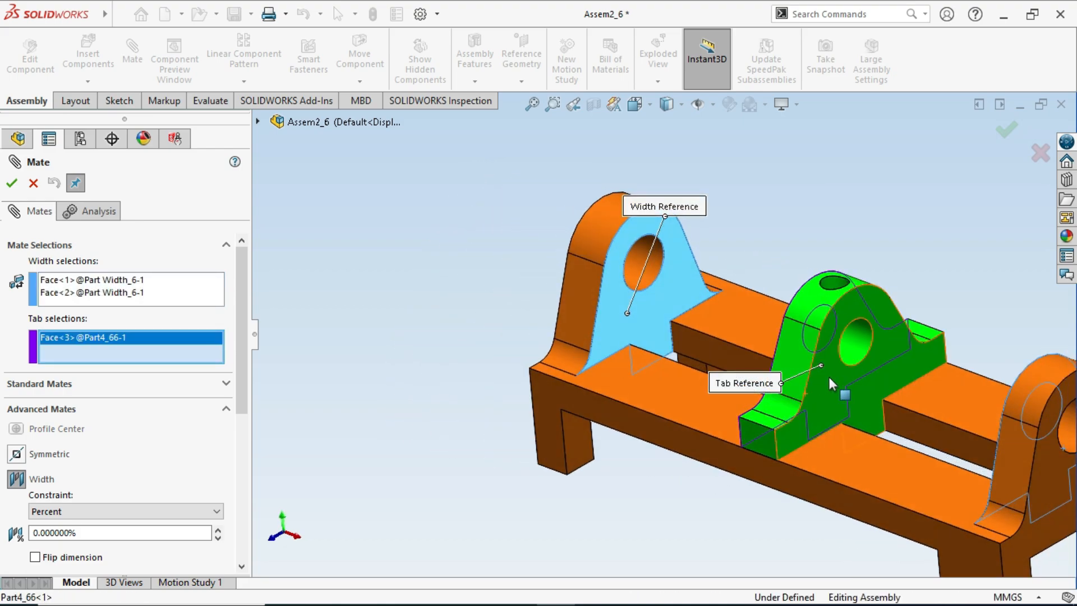
left_click(739, 418)
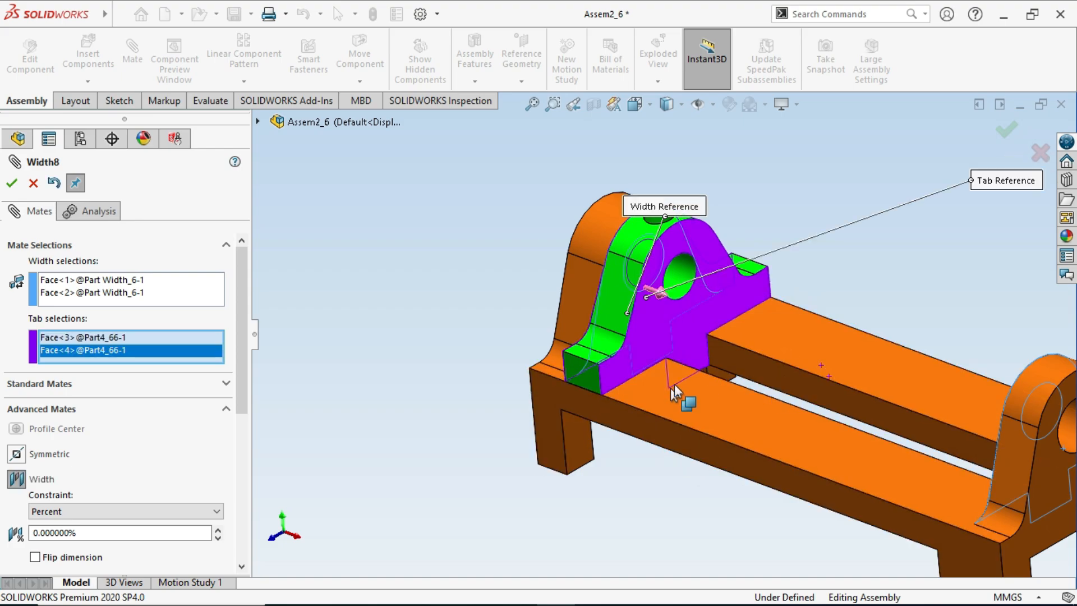
- Set the Width mate's percentage of distance from the end to 10% and inspect the bracket's gap to the first upright
scroll(703, 370, "down", 5)
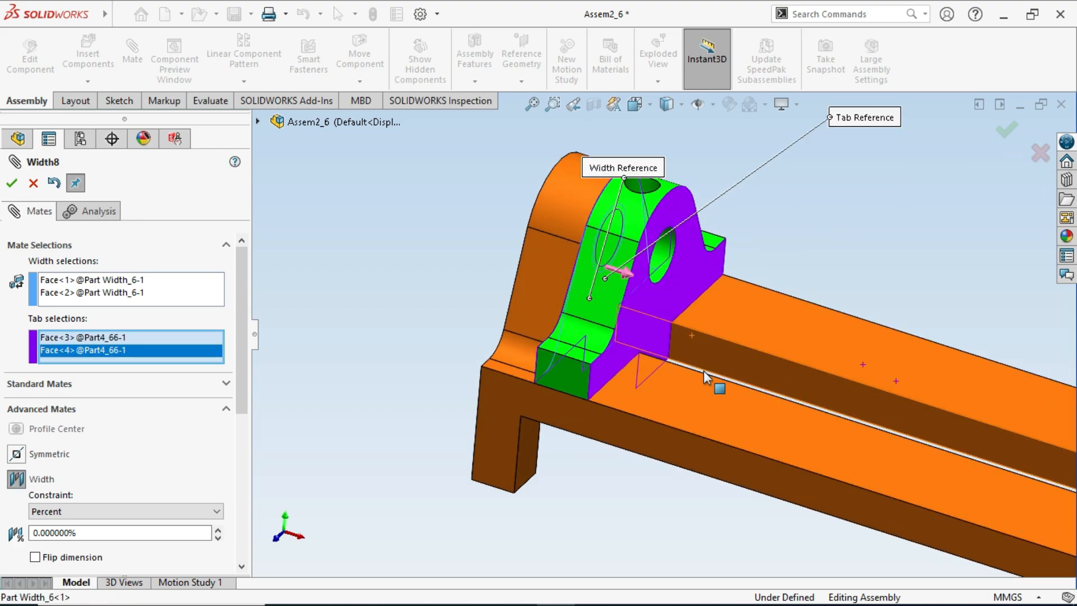
scroll(595, 354, "up", 5)
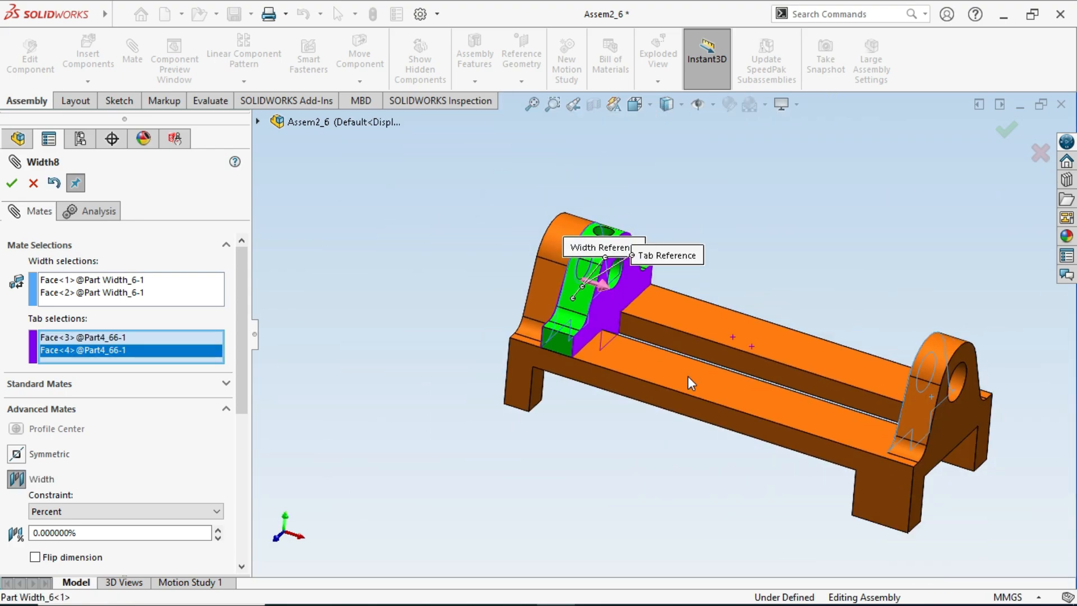
middle_click_drag(687, 376, 651, 370)
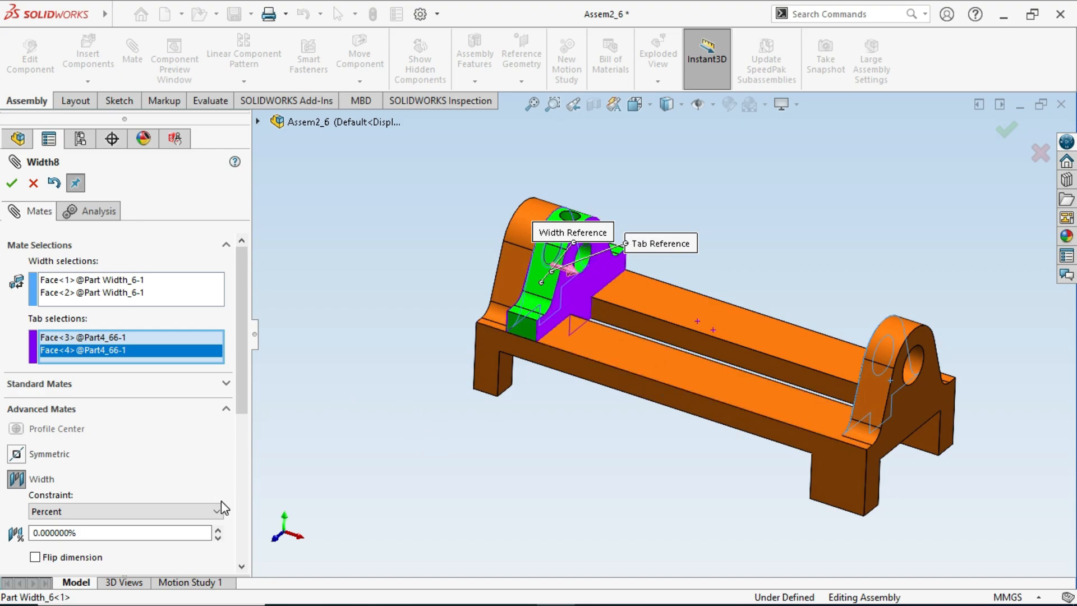
scroll(100, 532, "down", 1)
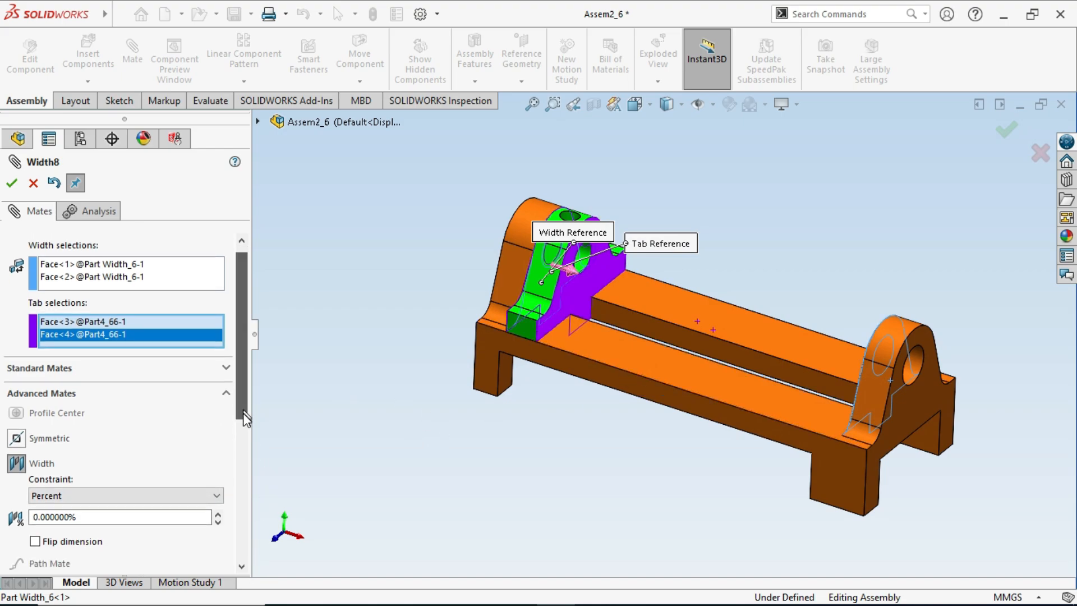
double_click(111, 487)
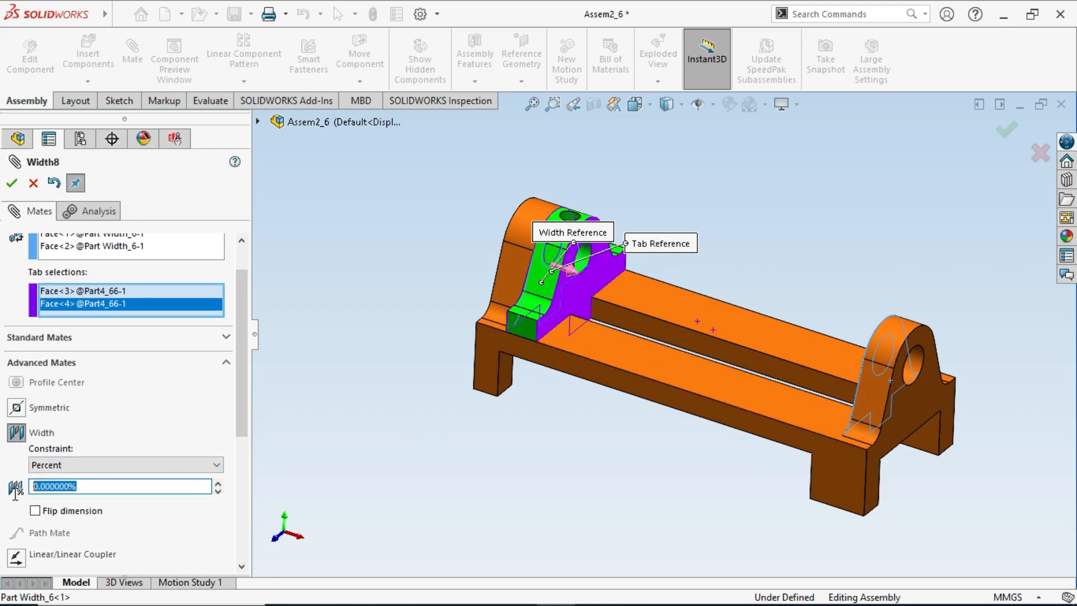
type("10")
key("Return")
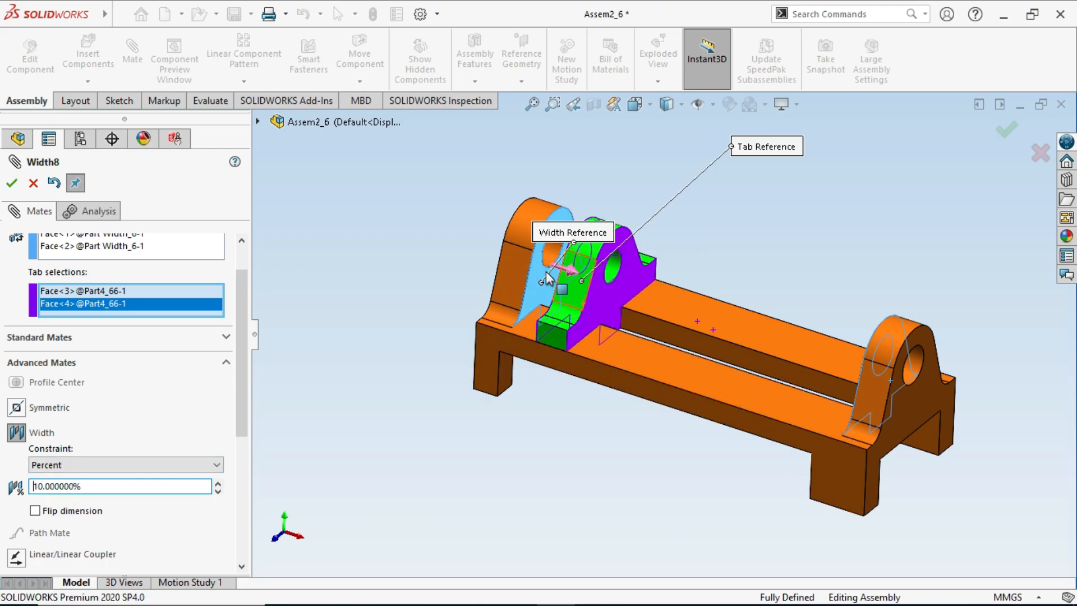
scroll(547, 275, "down", 3)
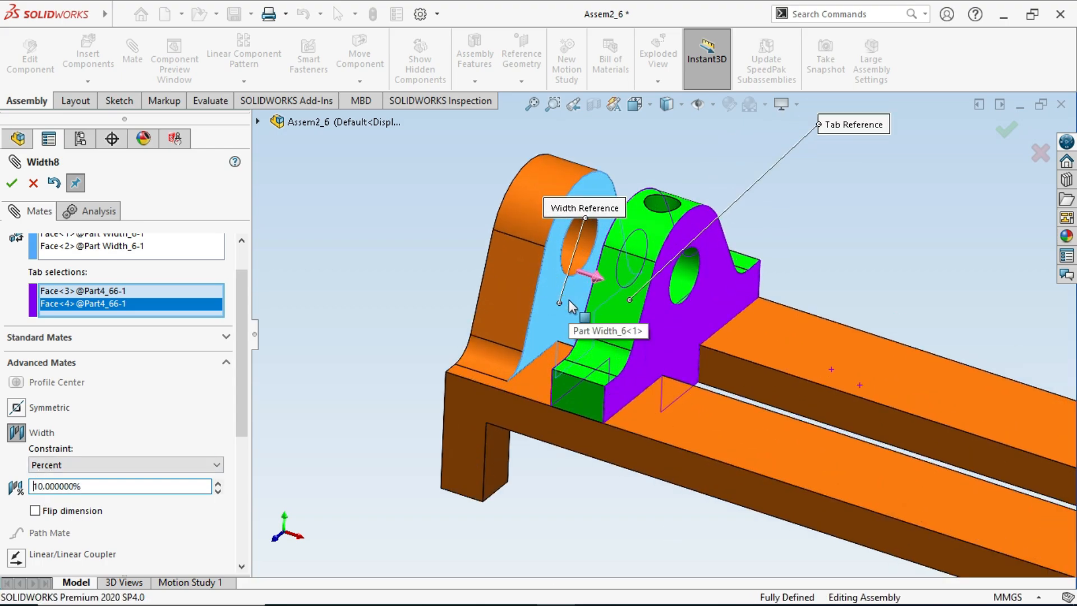
scroll(571, 306, "up", 3)
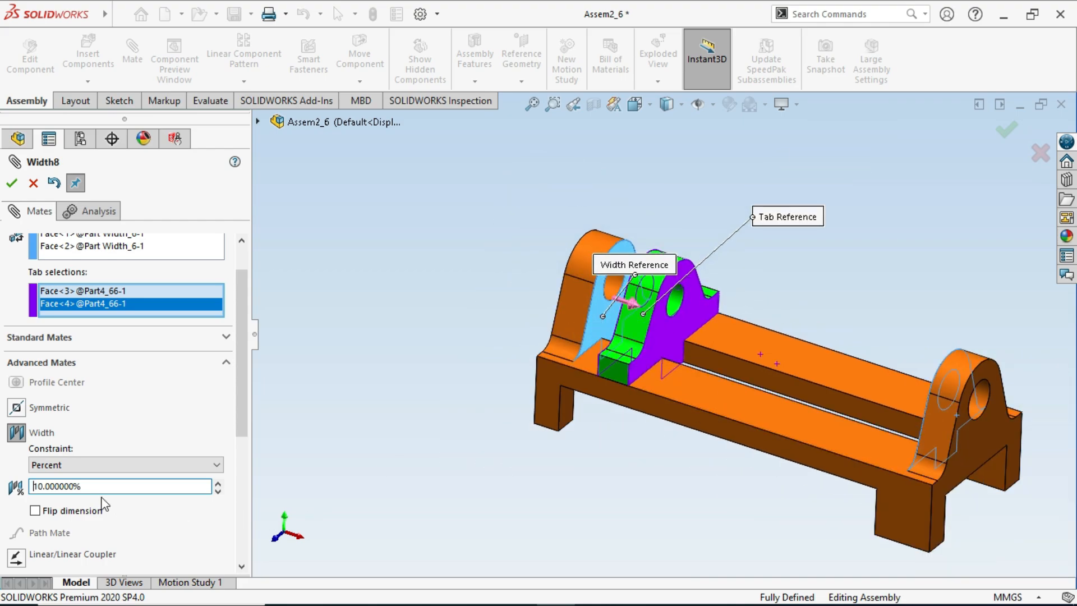
- Try the Width mate's percentage of distance from the end at 20% and at 30%
left_click_drag(108, 485, 7, 499)
type("20")
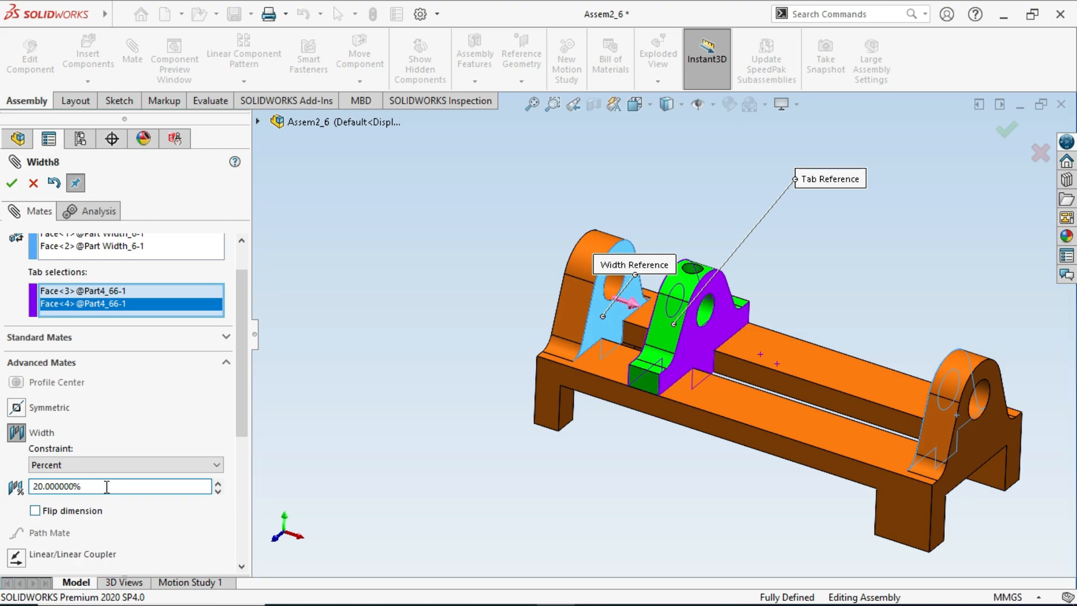
left_click_drag(106, 486, 41, 486)
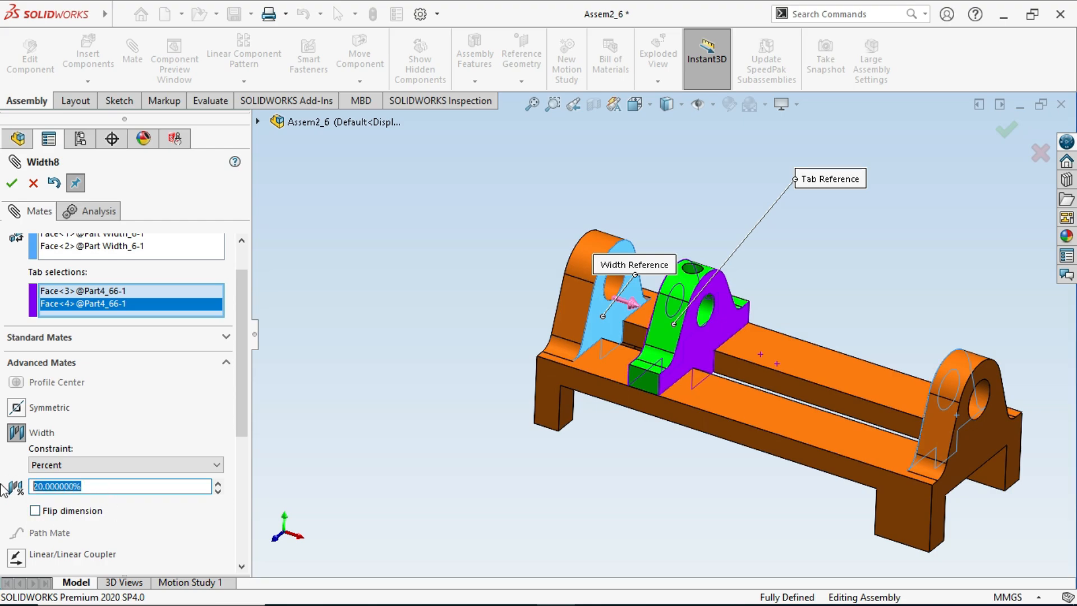
type("30")
key("Return")
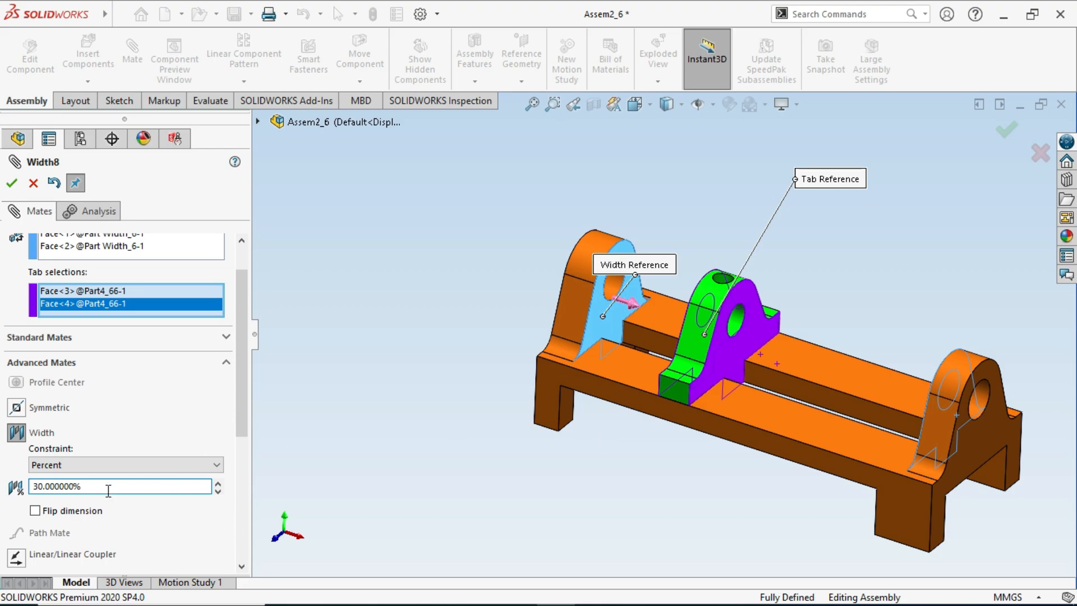
- Set the Width mate's percentage of distance from the end to 80%
left_click_drag(109, 487, 8, 487)
type("80")
key("Return")
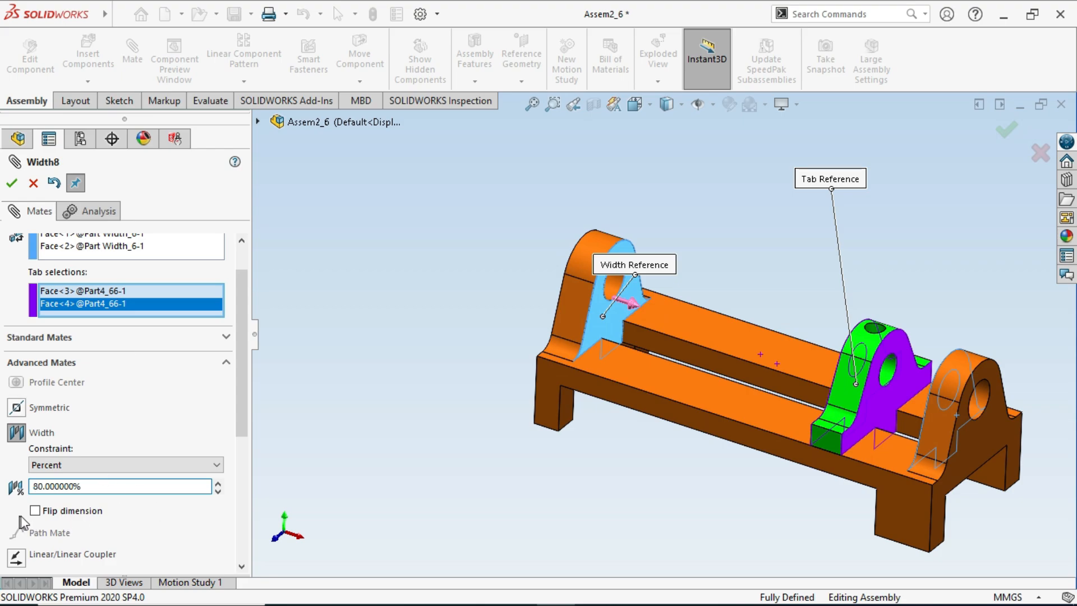
- Enable Flip dimension to measure the percentage from the opposite upright, and disable it again
left_click(35, 511)
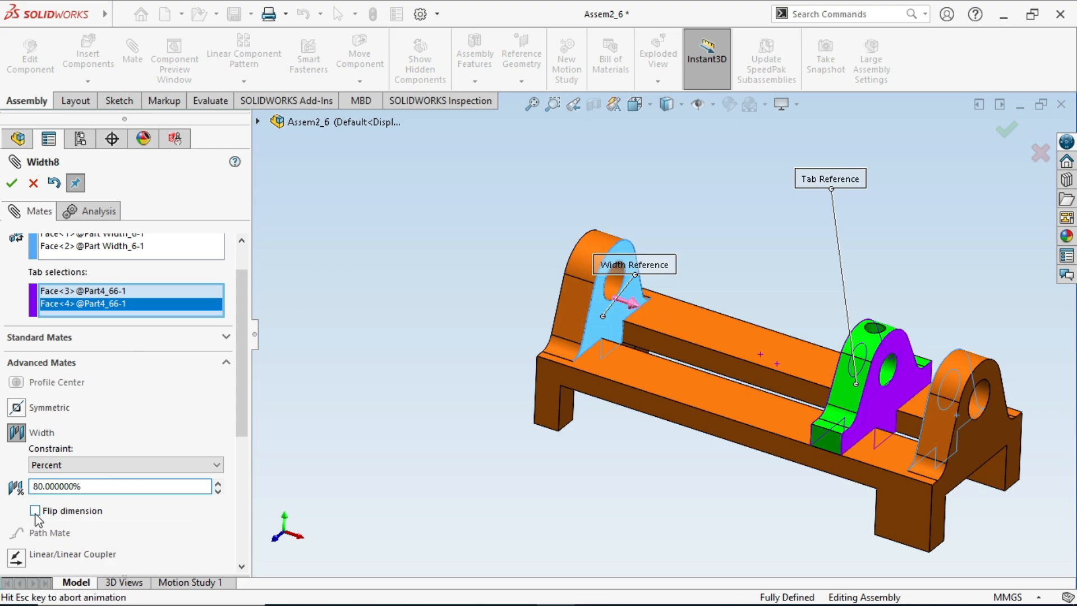
left_click(35, 510)
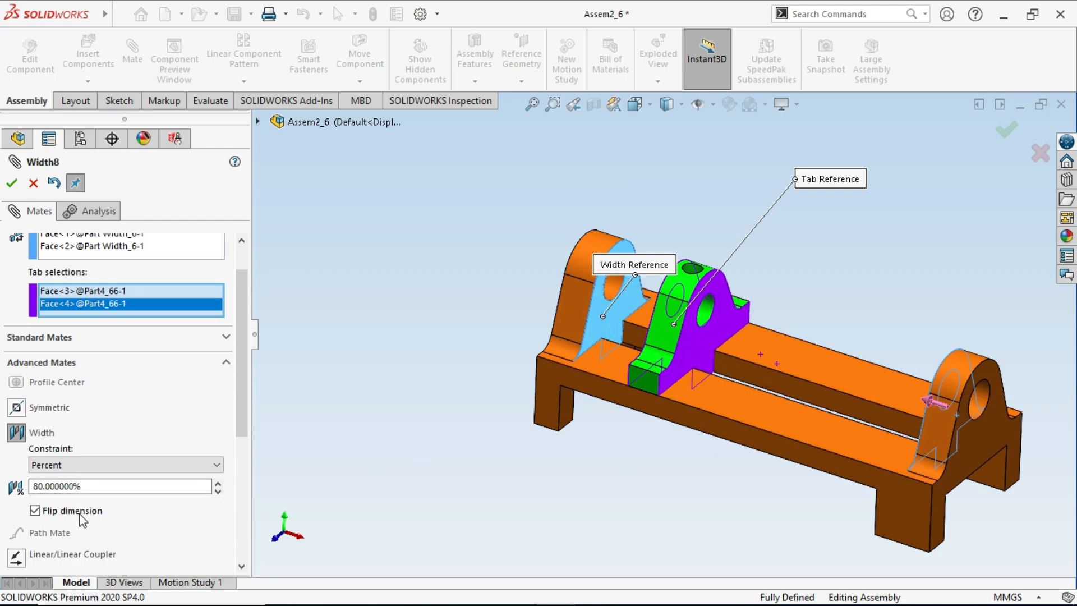
left_click(34, 510)
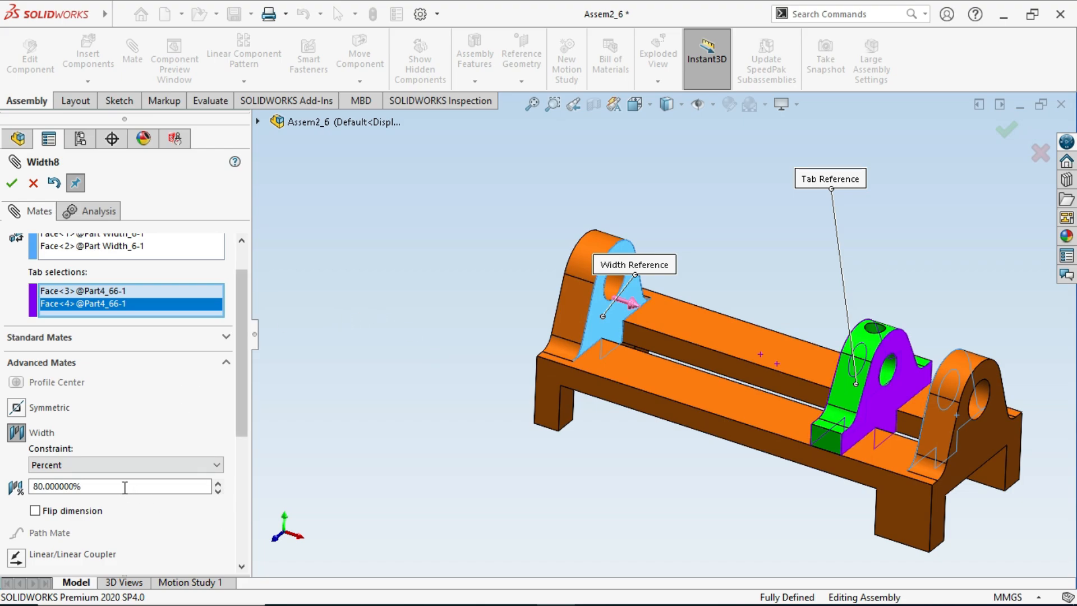
- Set the Width mate's percentage of distance from the end to 50% and accept the mate
left_click_drag(144, 486, 11, 487)
type("5")
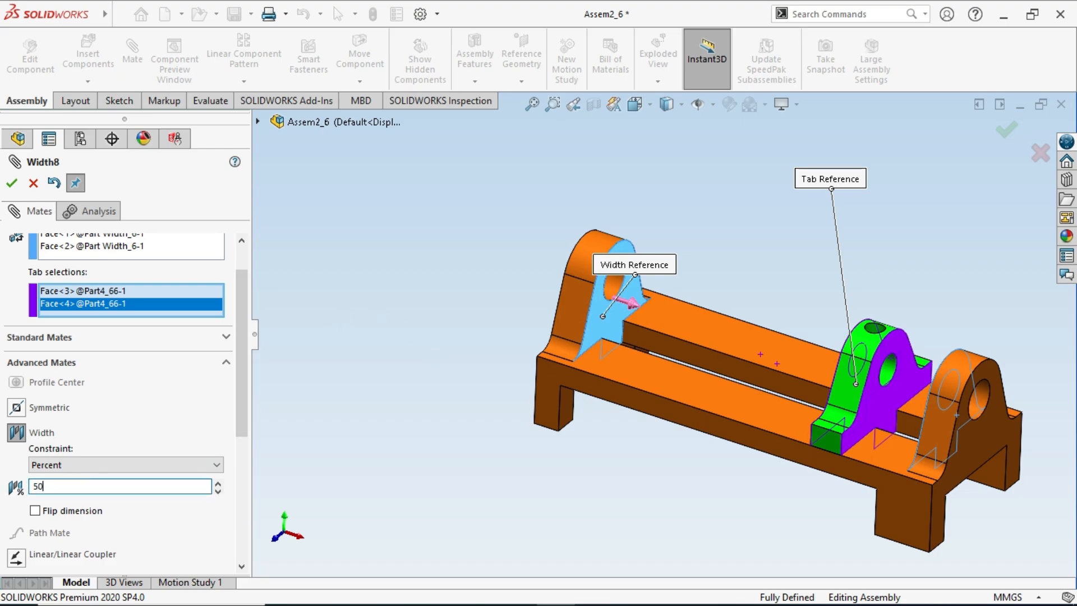
type("0")
key("Return")
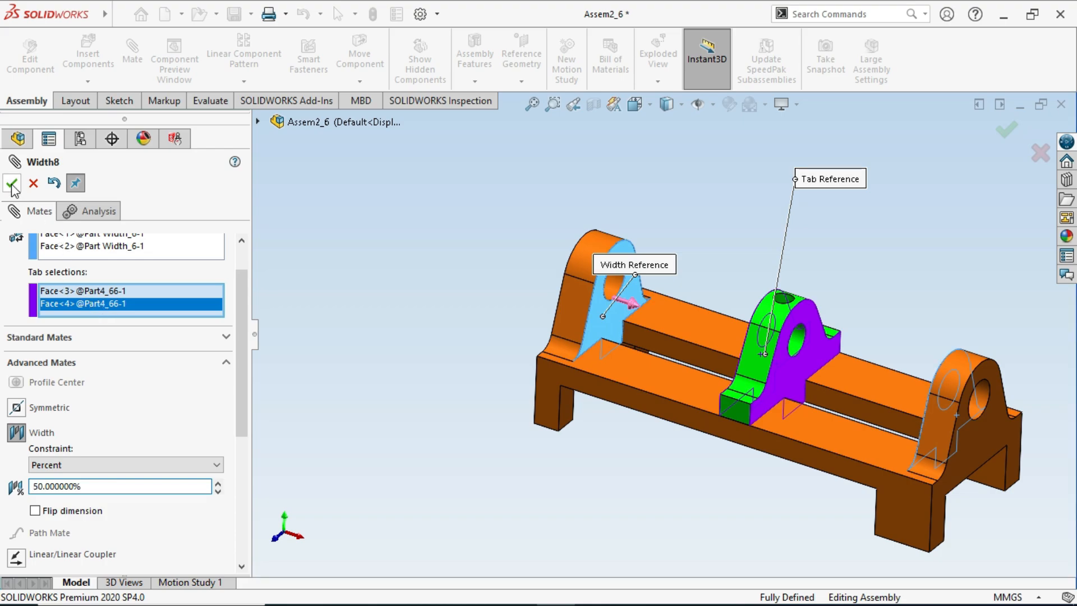
left_click(12, 186)
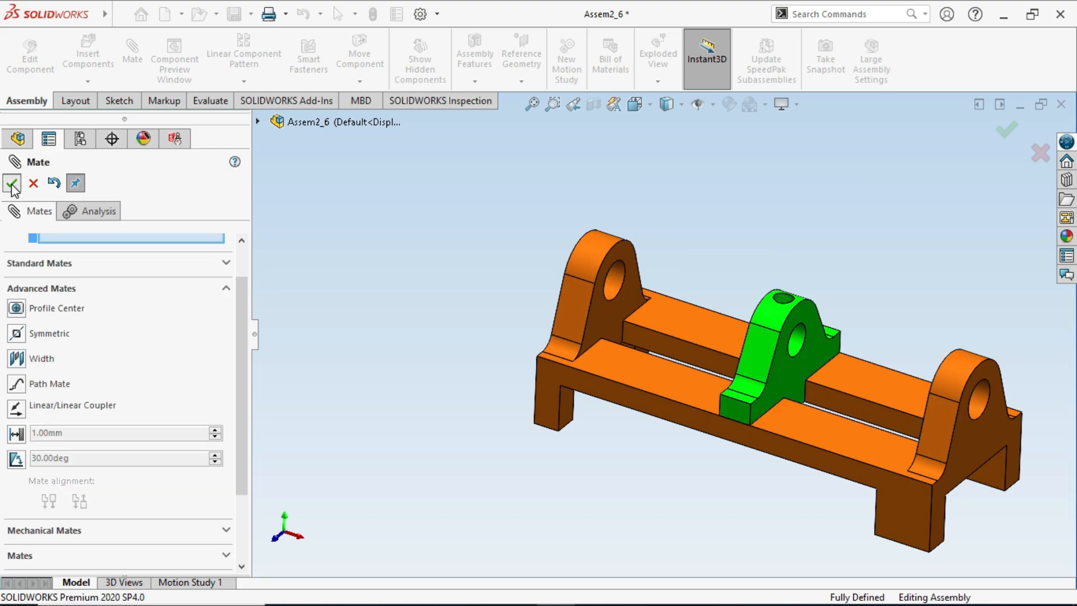
- Close the Mate command and measure the distance from the left upright's inner face to the green bracket's facing side
left_click(12, 184)
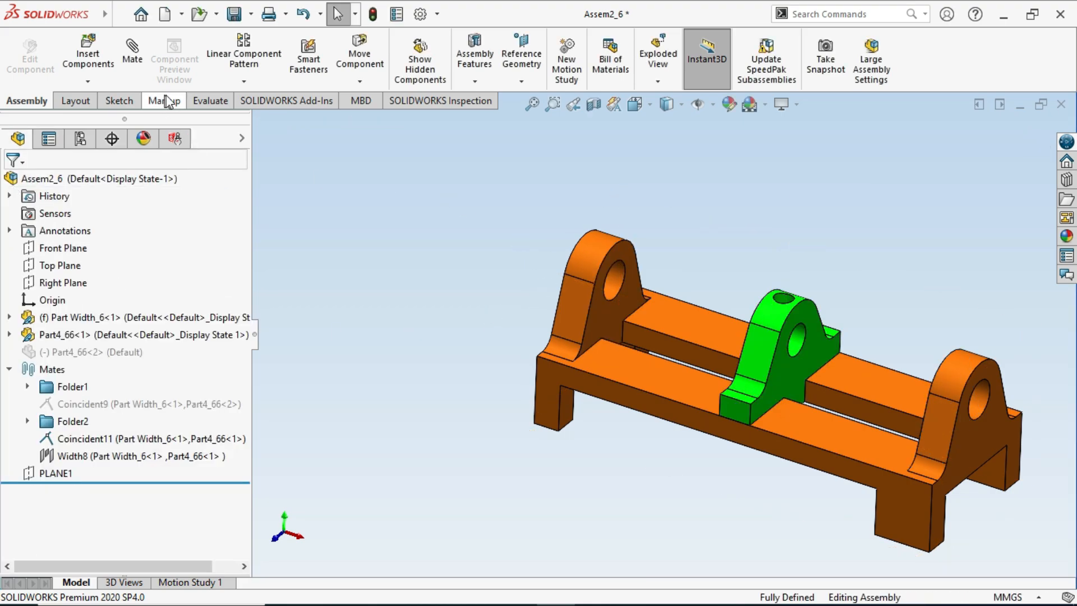
left_click(212, 105)
left_click(227, 81)
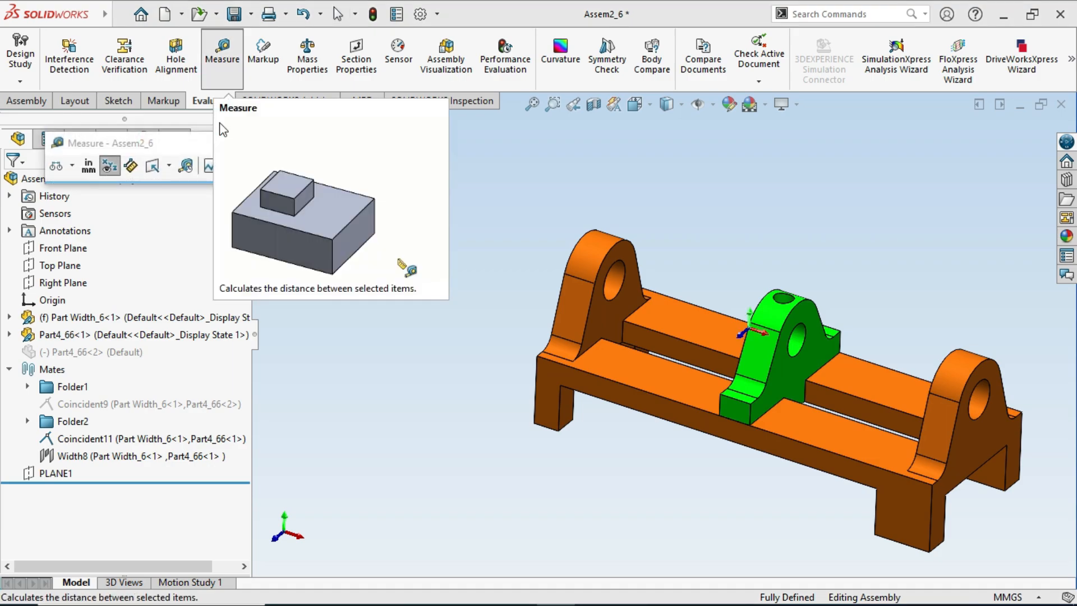
left_click(609, 314)
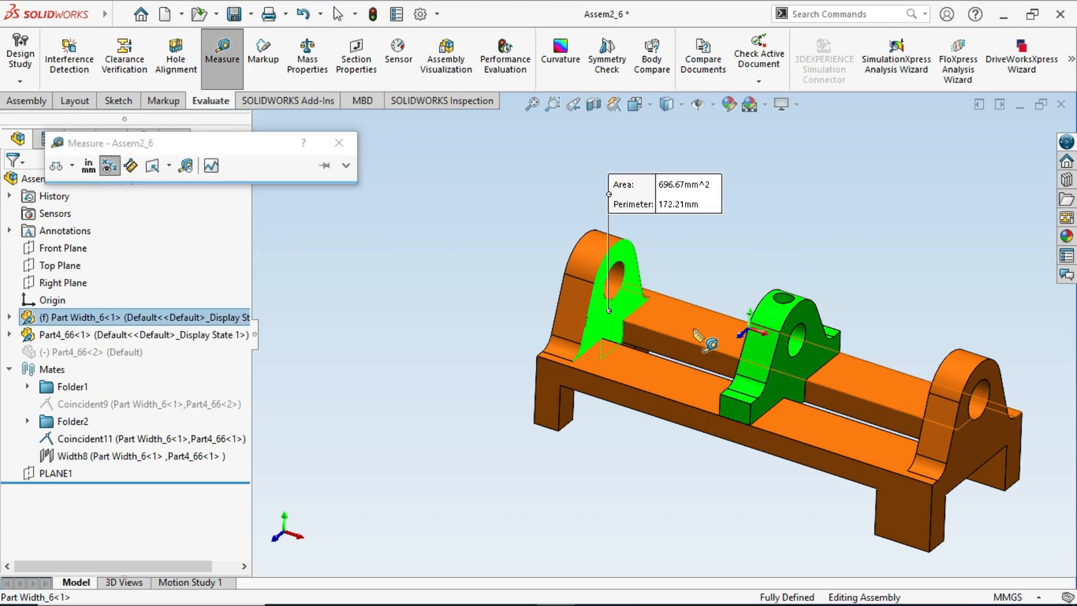
mouse_move(697, 328)
middle_mouse_down()
mouse_move(704, 304)
mouse_move(753, 336)
mouse_move(716, 334)
middle_mouse_up()
left_click(761, 355)
- Measure the distance from the green bracket's other side face to the right upright's inner face, and return to the isometric view
left_click(699, 254)
left_click(801, 363)
middle_click_drag(835, 359, 900, 395)
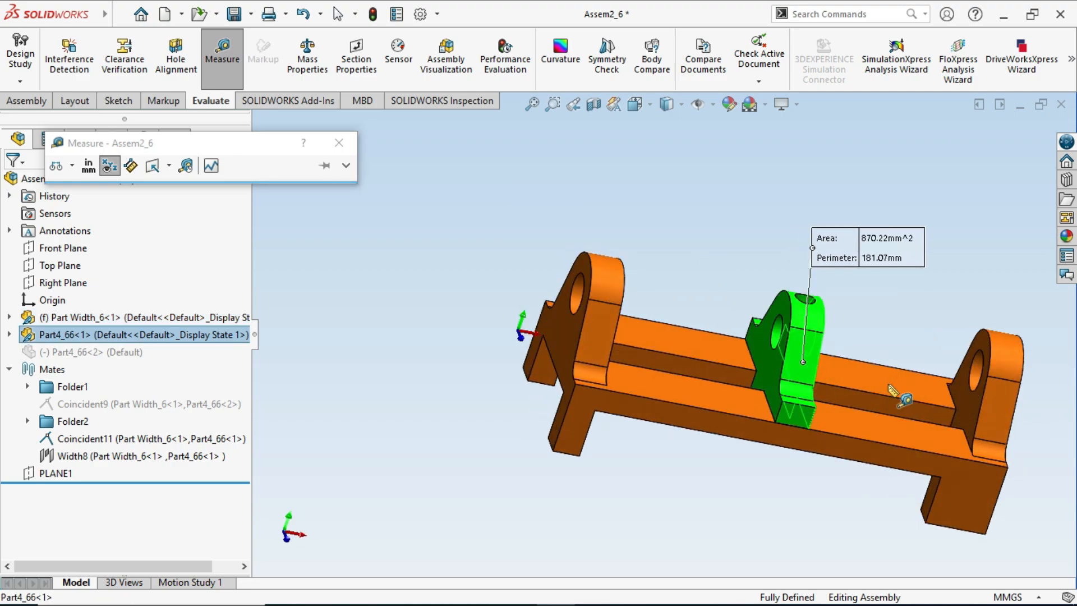
left_click(953, 375)
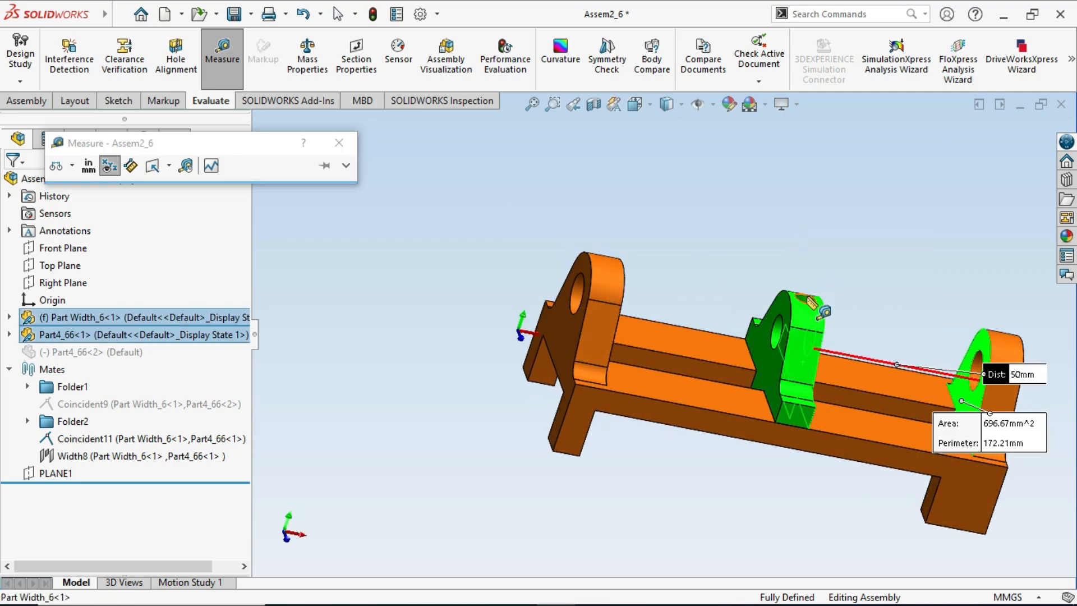
middle_click_drag(870, 295, 897, 305)
key("Escape")
key("Escape")
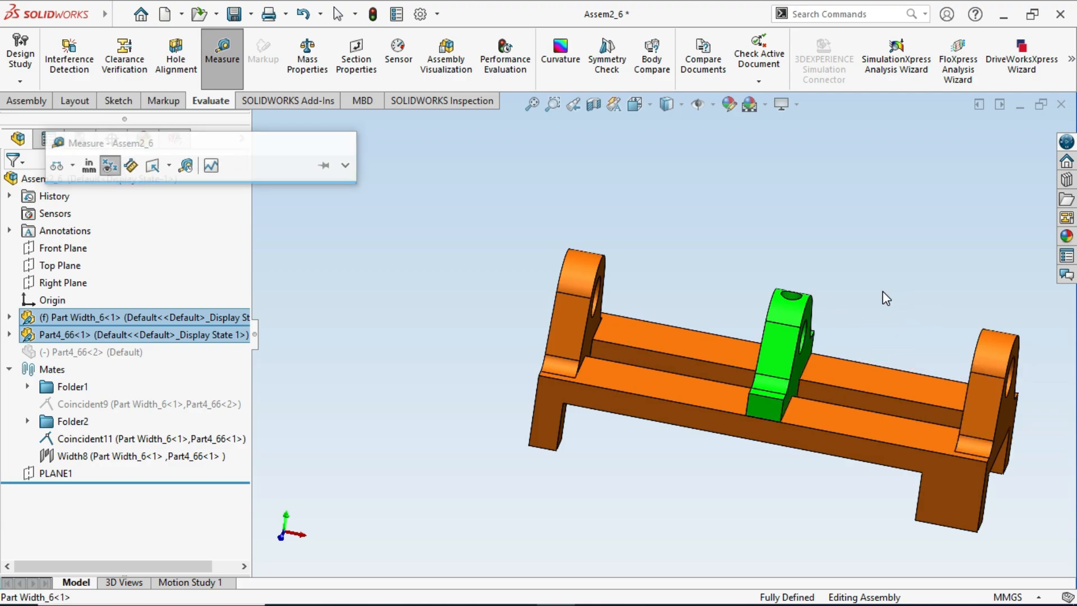
key("space")
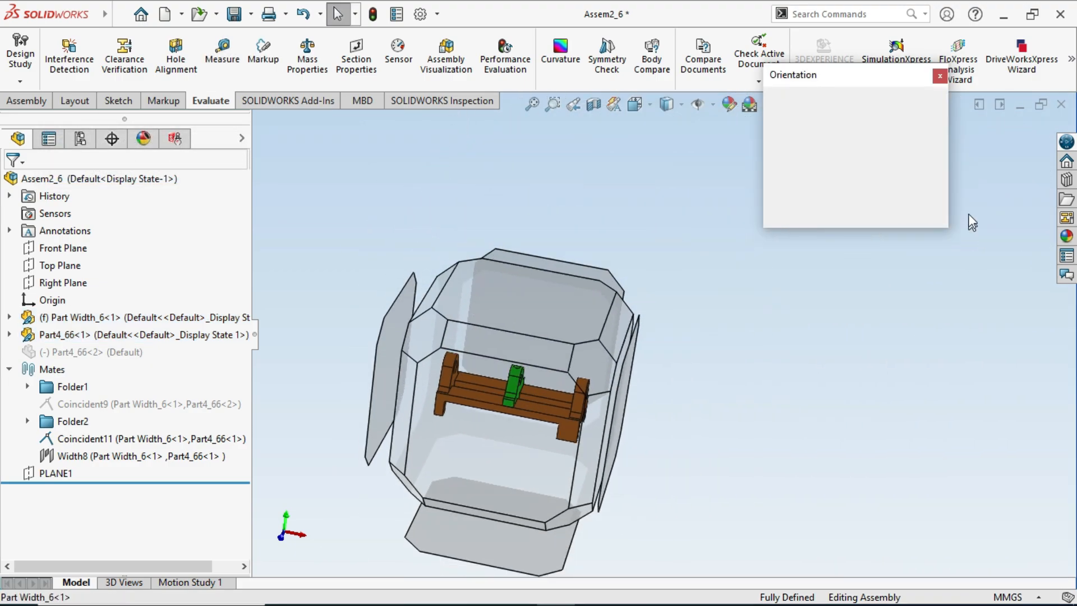
left_click(925, 128)
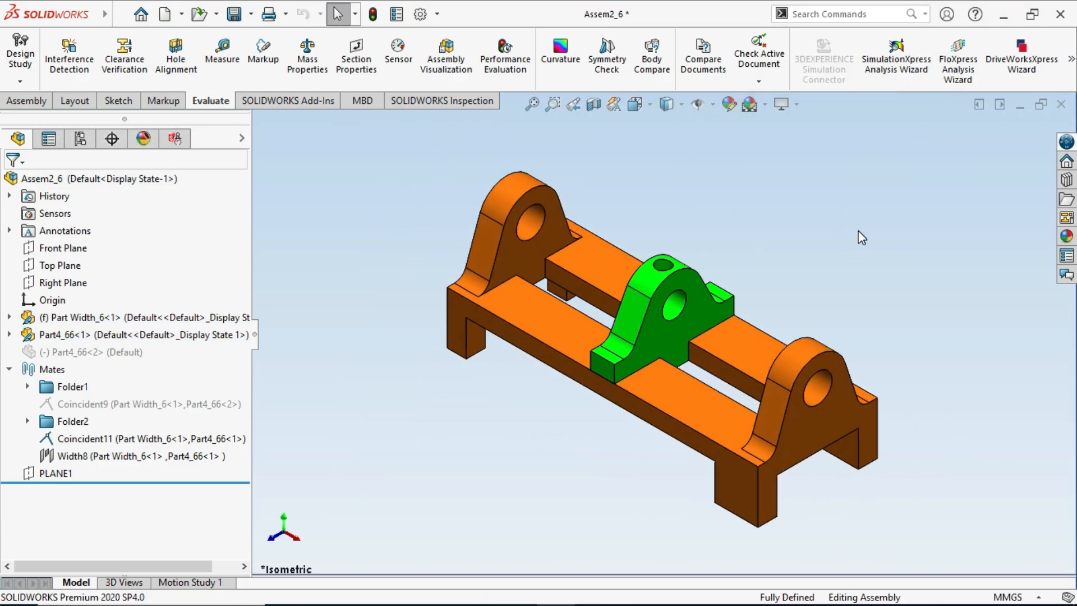